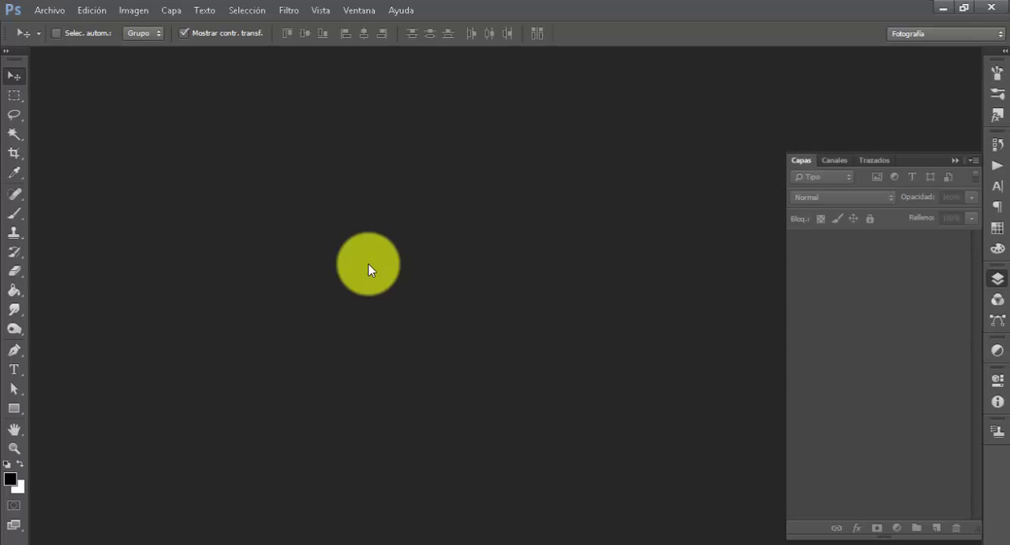
key(ctrl+shift+d)
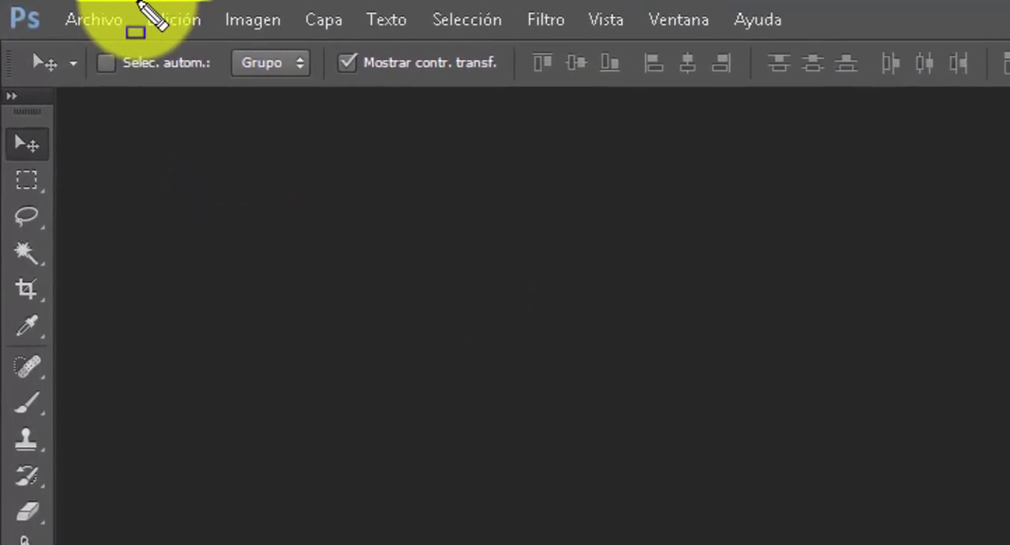
drag(72, 2, 116, 23)
drag(250, 49, 250, 49)
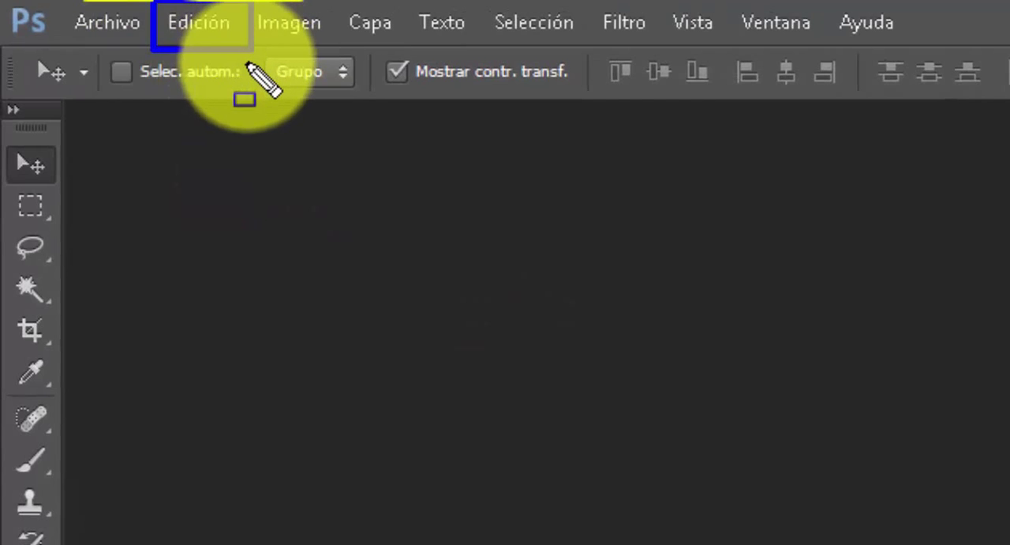
Turn on automatic updating of open documents (Actualizar autom. doc. abiertos) in the general preferences
click(199, 22)
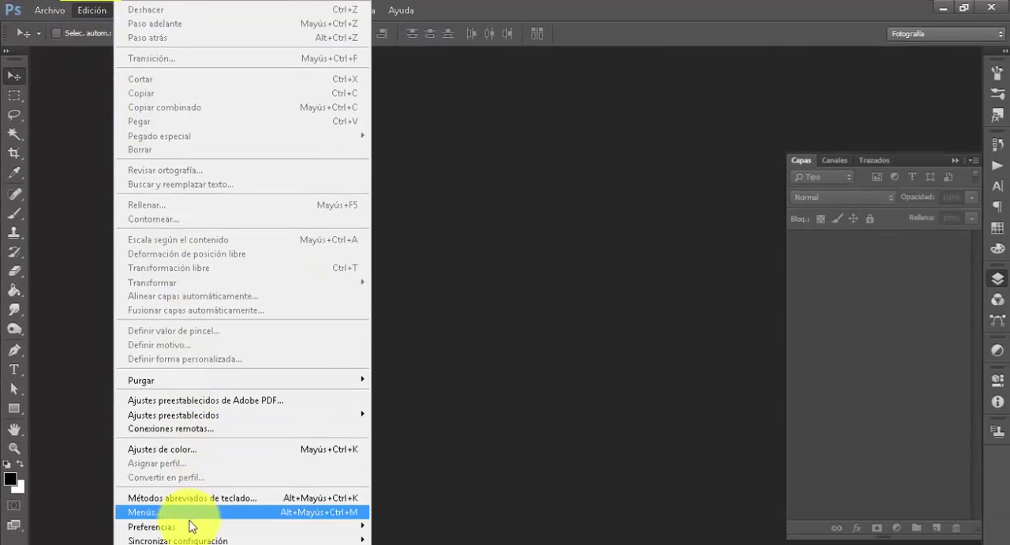
mouse_move(191, 526)
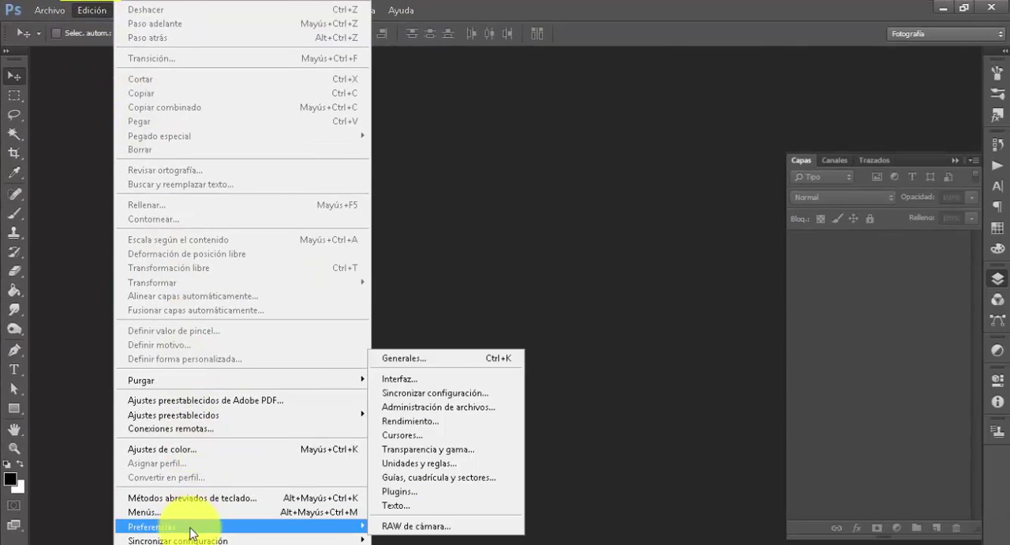
click(423, 365)
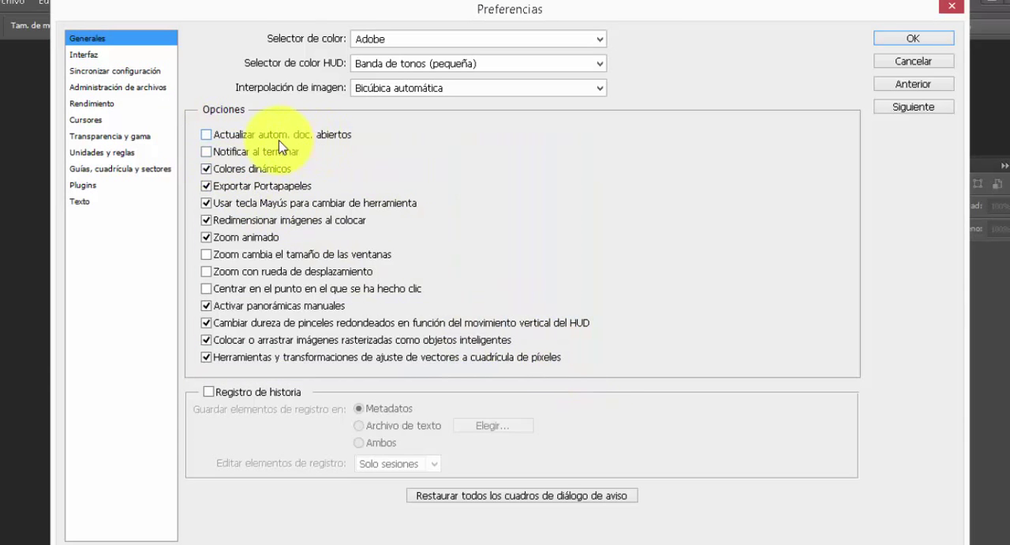
click(207, 136)
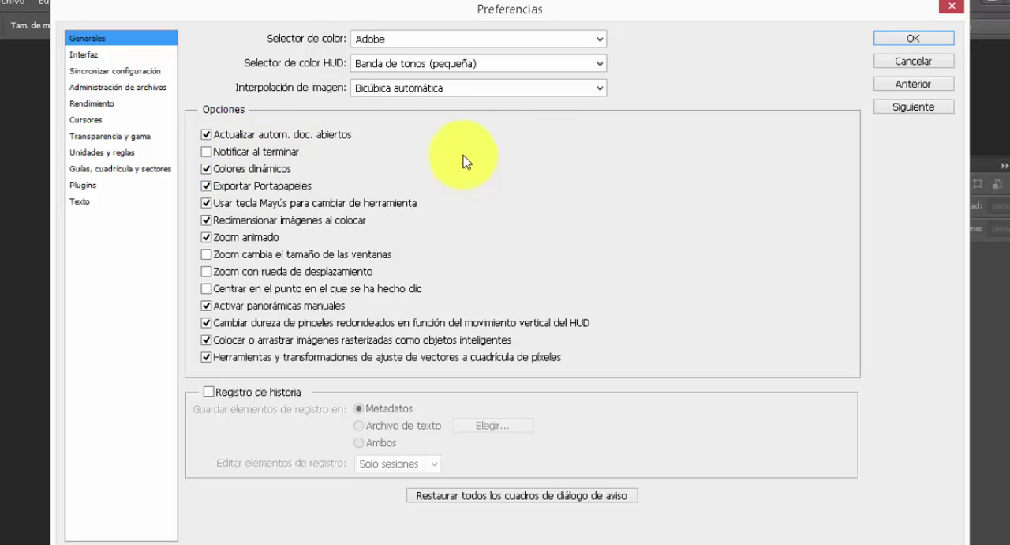
Try the darkest and the two light colour themes in the Interfaz preferences and restore the second-darkest grey theme
click(84, 57)
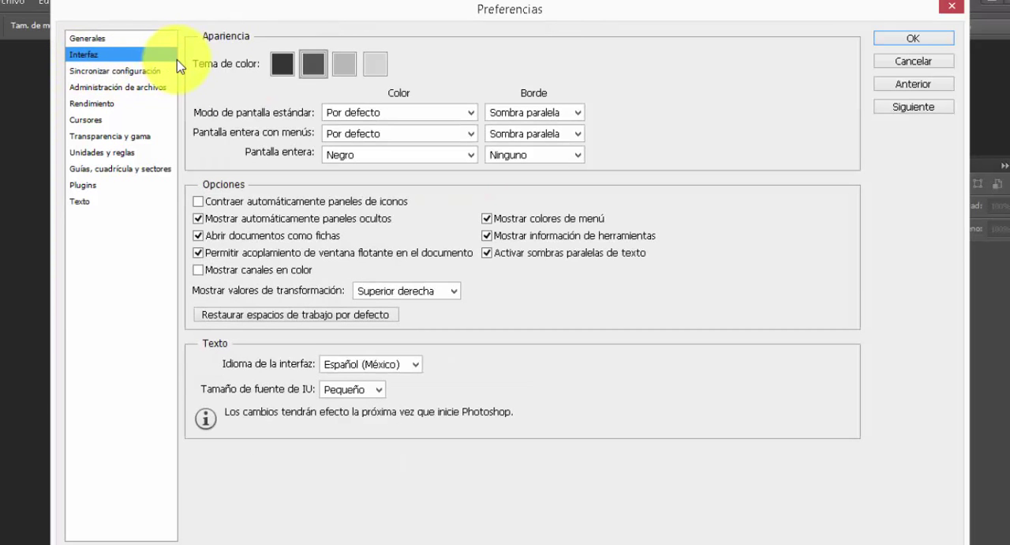
drag(198, 37, 442, 97)
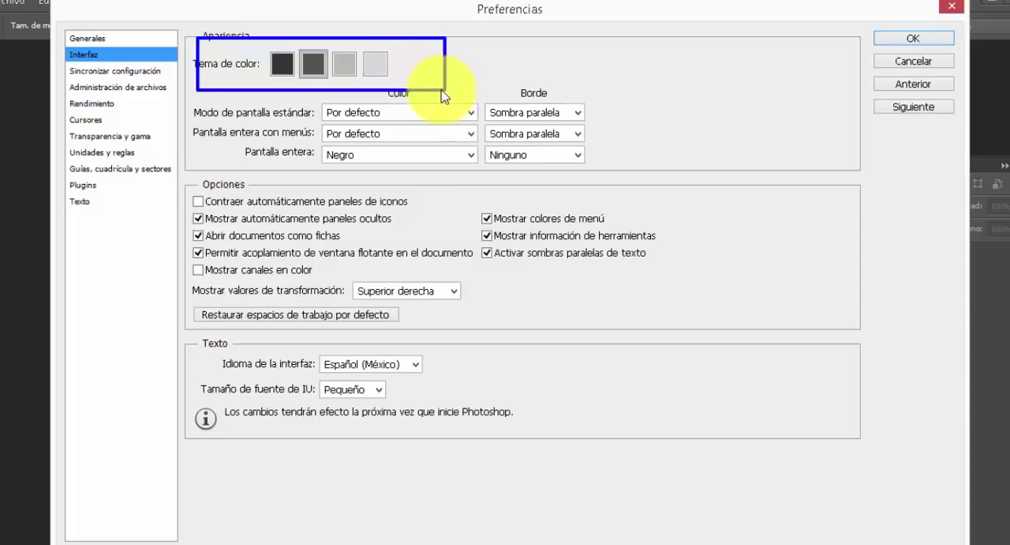
click(284, 69)
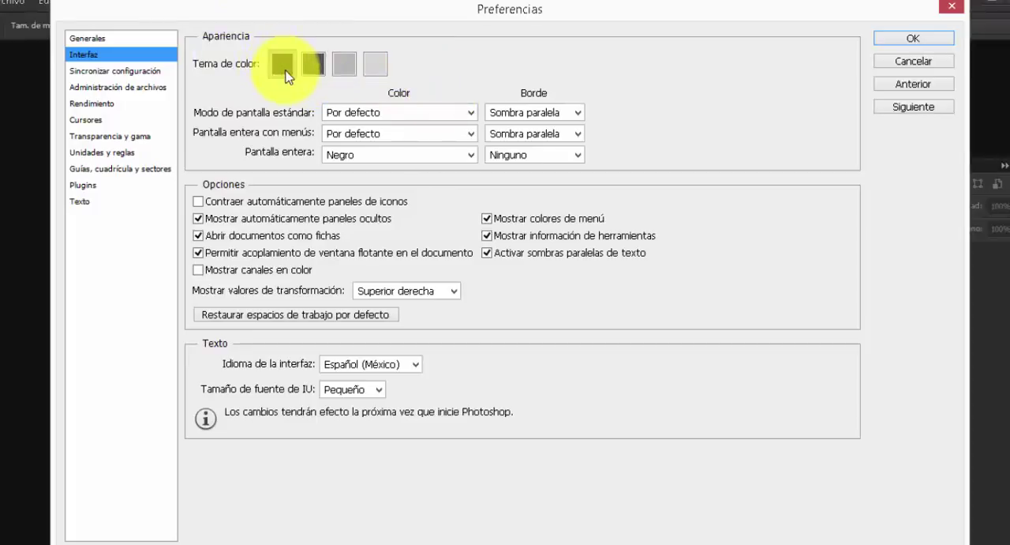
click(347, 70)
click(379, 68)
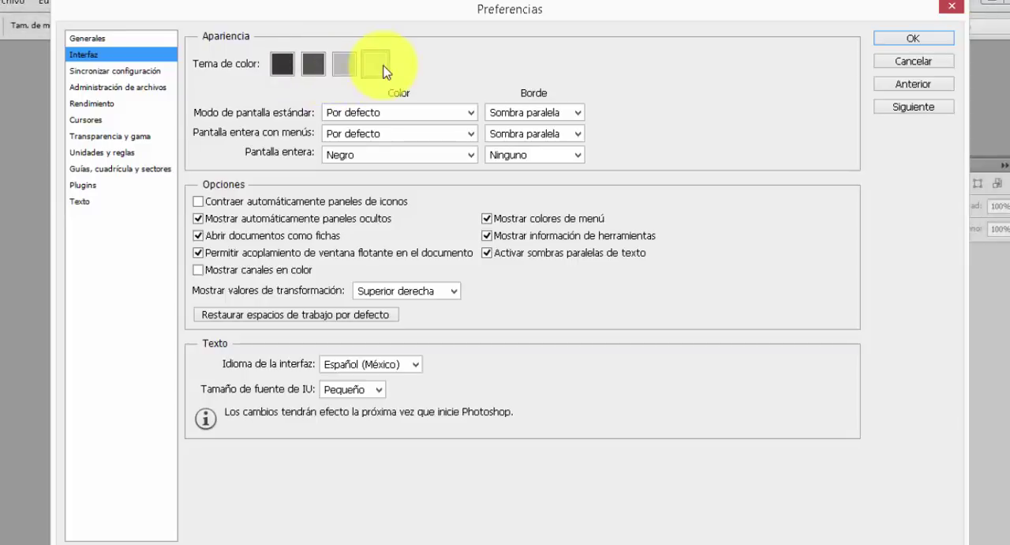
click(314, 67)
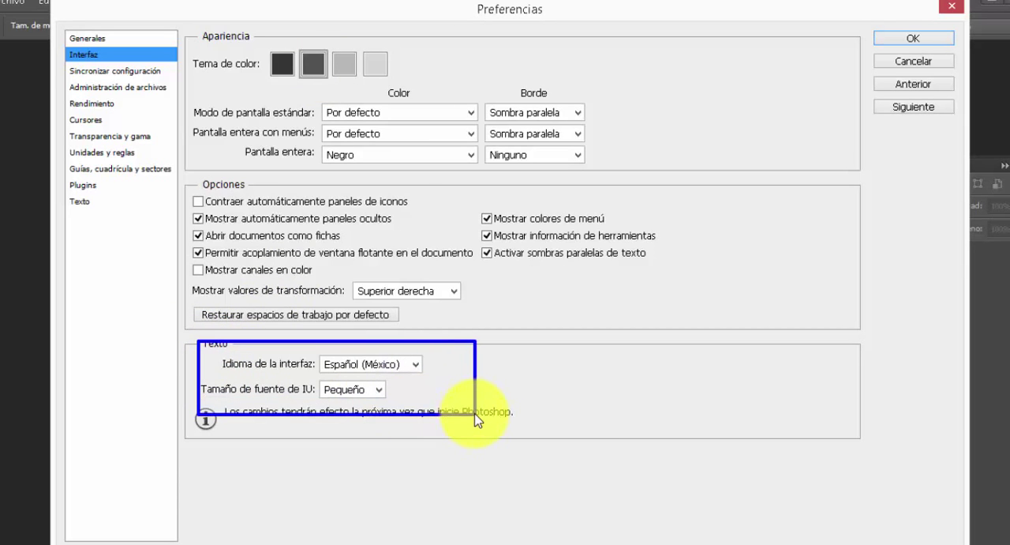
Check the interface language choices, try the Mediano interface font size and set it back to Pequeño
click(419, 362)
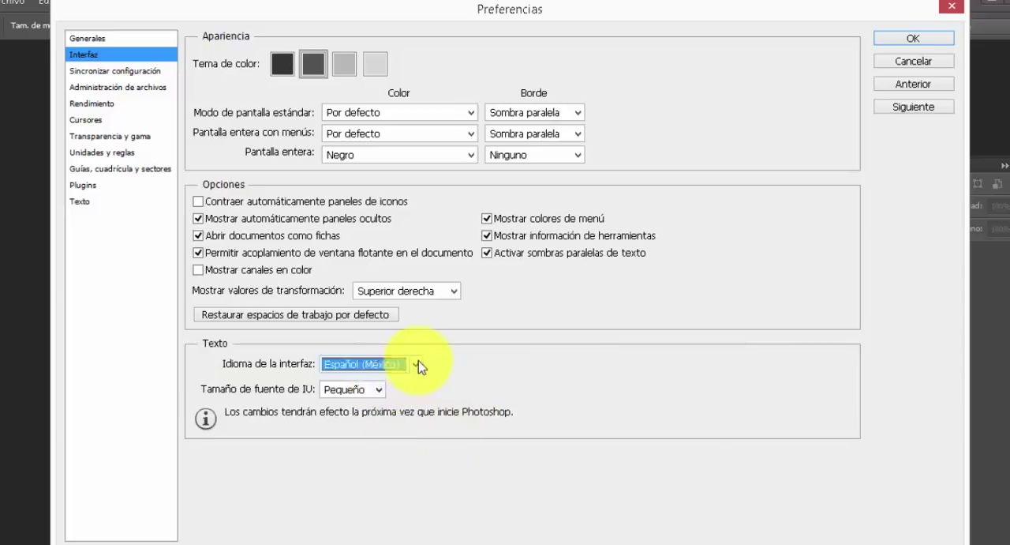
click(404, 380)
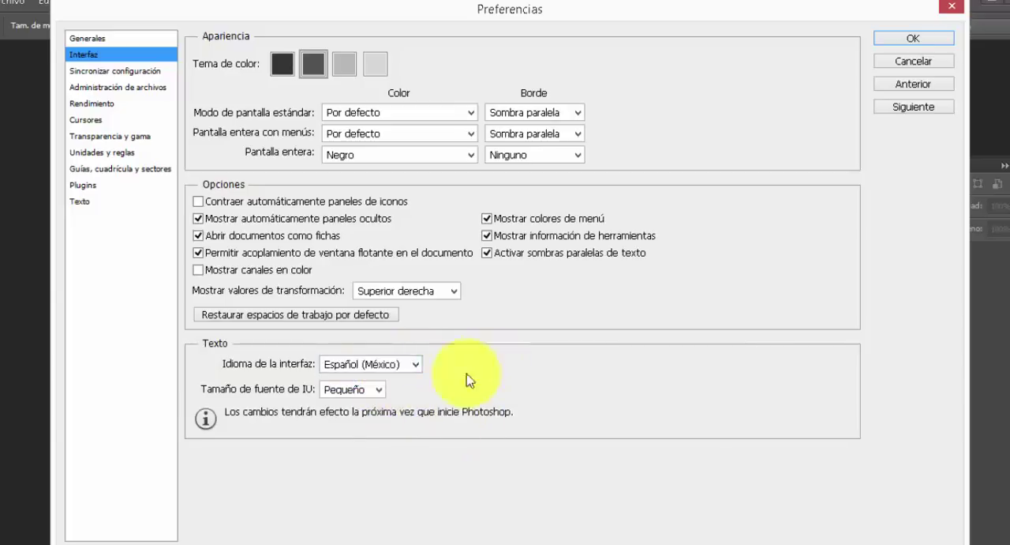
click(379, 391)
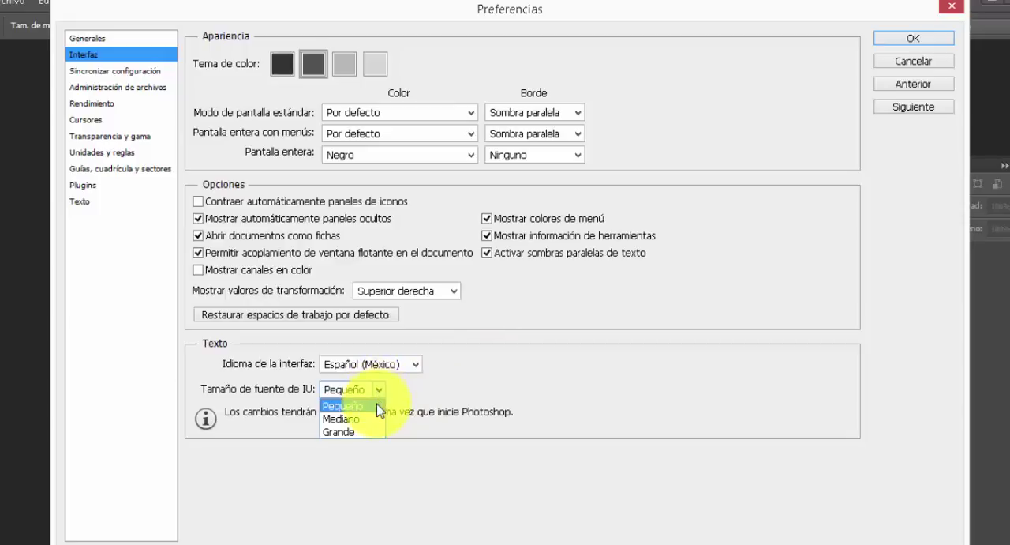
click(368, 419)
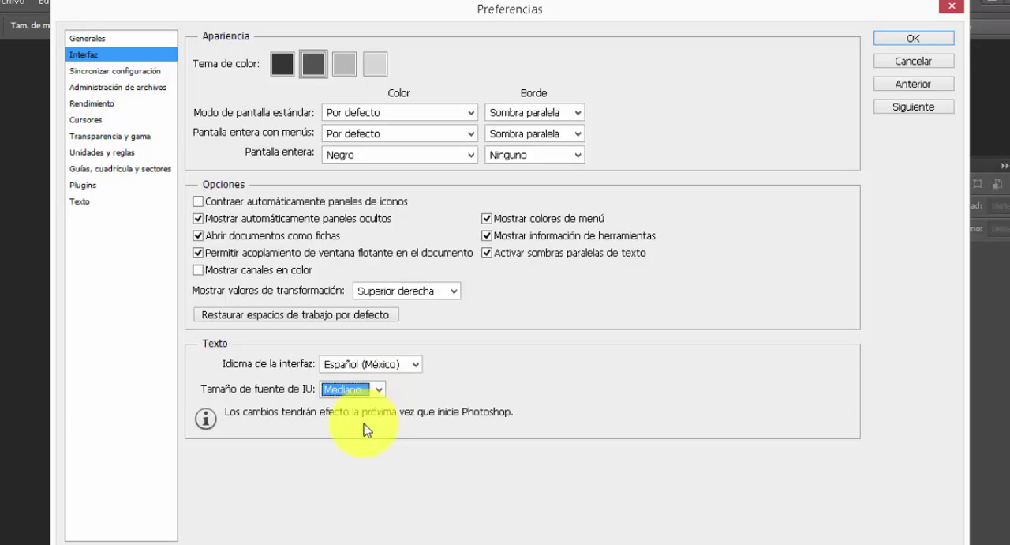
click(377, 390)
click(364, 408)
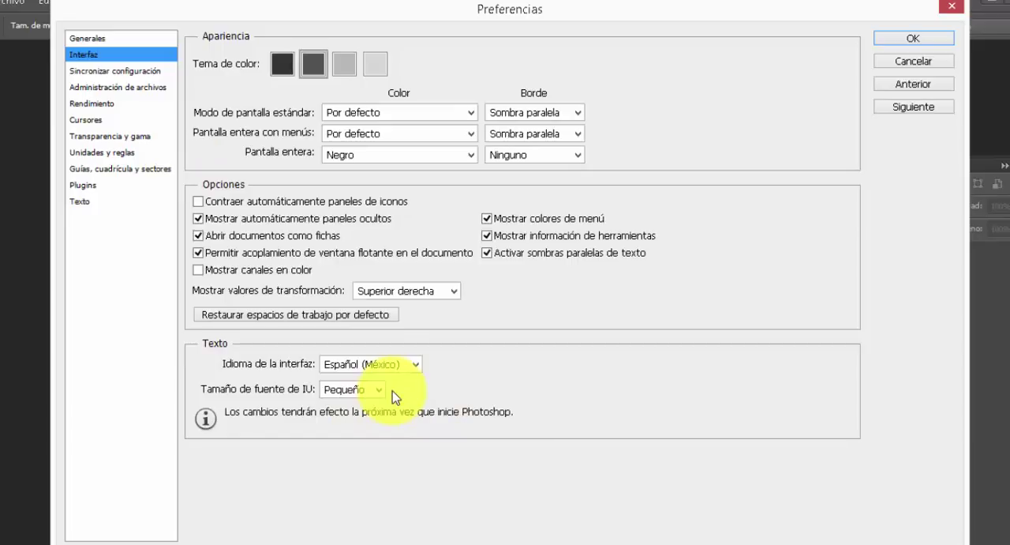
Set the memory allowance in the Rendimiento preferences to 1943 MB (73%) and accept the preferences
click(103, 108)
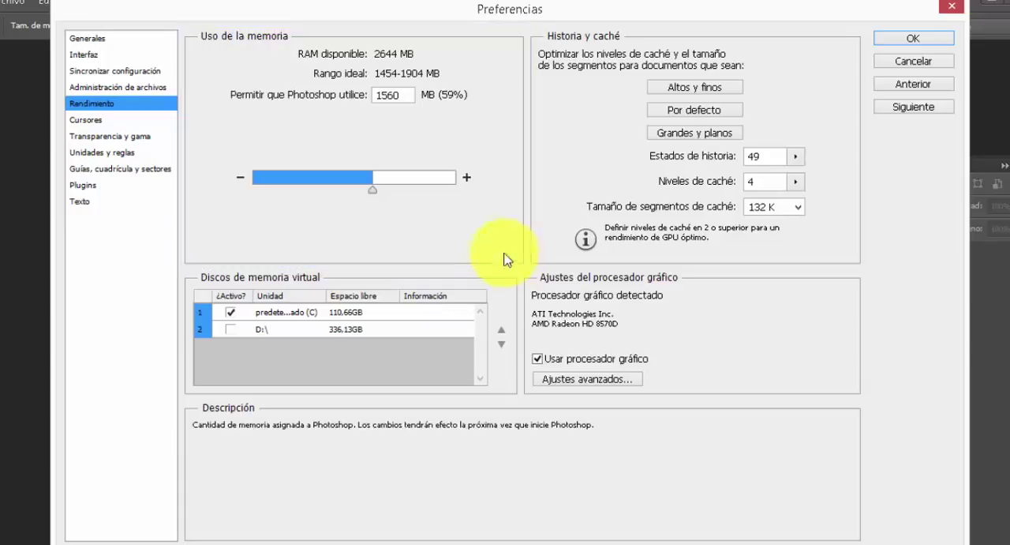
mouse_move(275, 64)
mouse_down()
mouse_move(291, 83)
mouse_move(467, 90)
mouse_up()
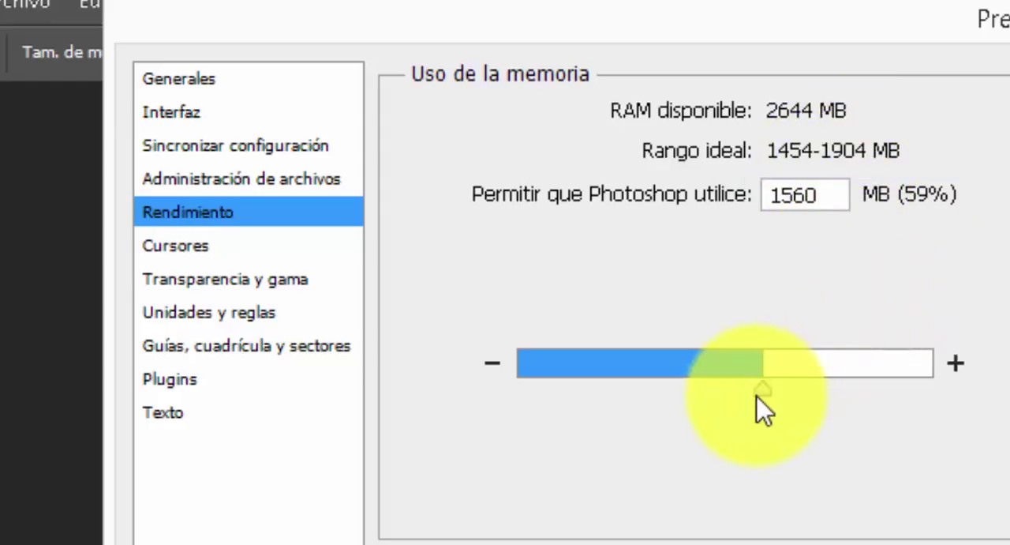
drag(763, 391, 826, 394)
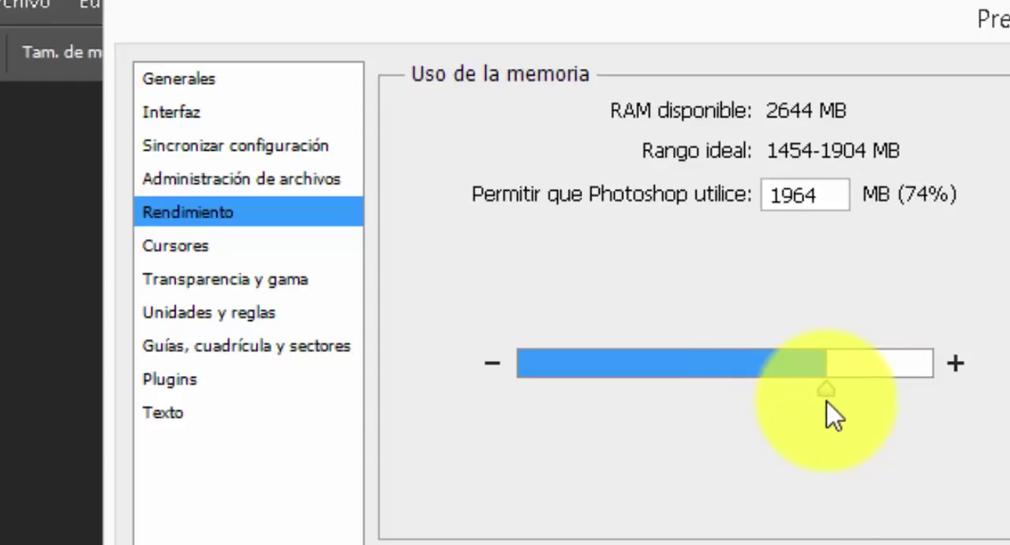
drag(827, 413, 824, 401)
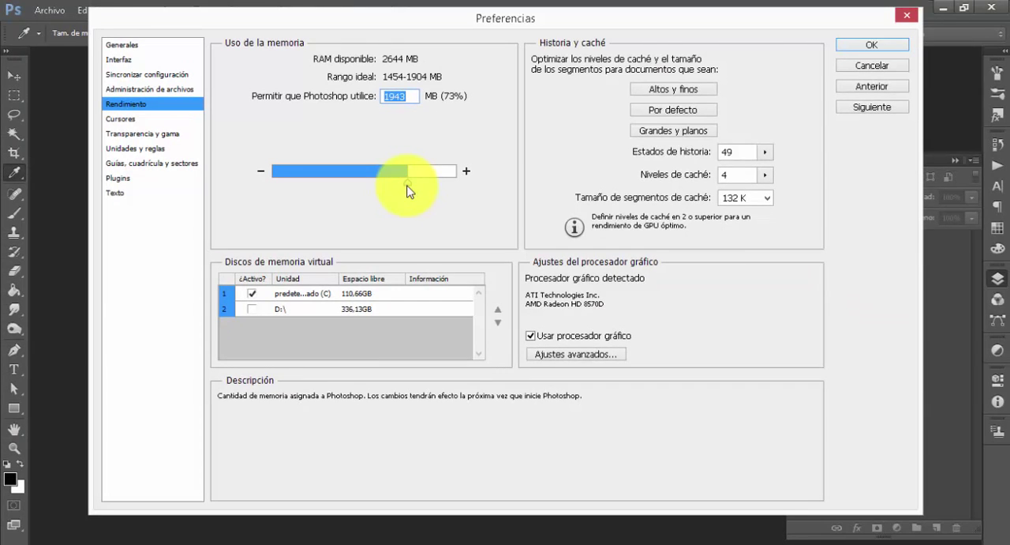
click(898, 49)
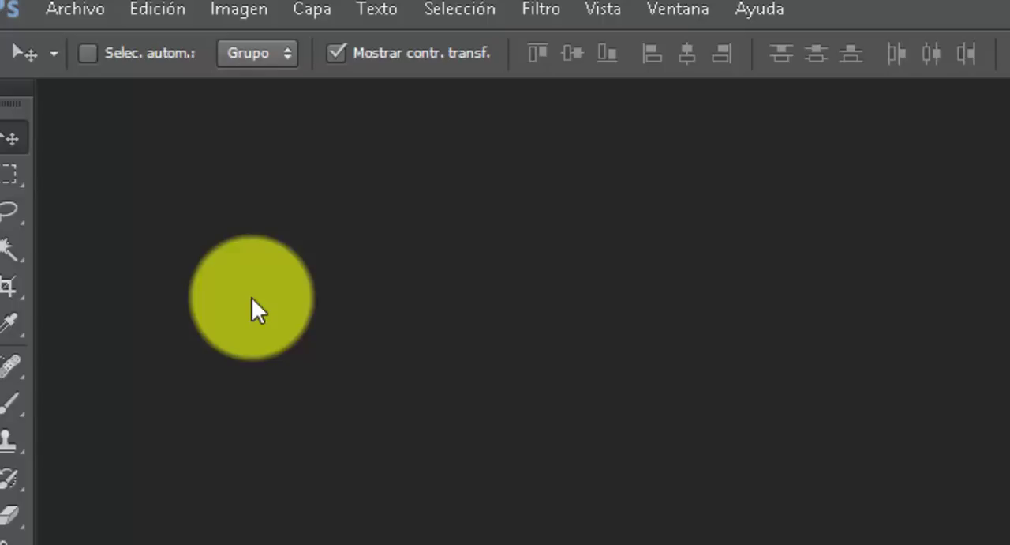
key(ctrl+shift+d)
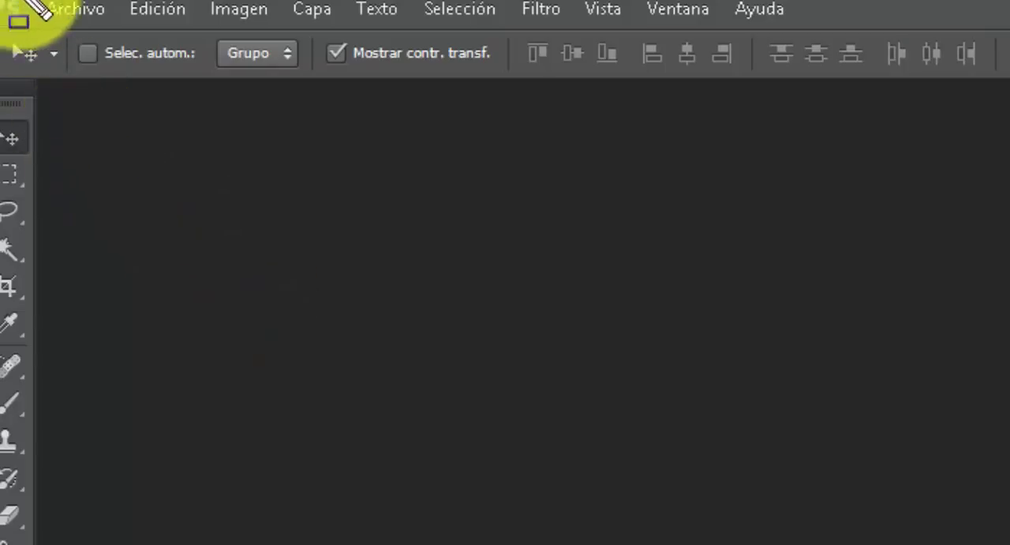
mouse_move(21, 0)
mouse_down()
mouse_move(81, 64)
mouse_move(136, 68)
mouse_up()
key(ctrl+shift+d)
Start a new document and name it hoja1
click(94, 10)
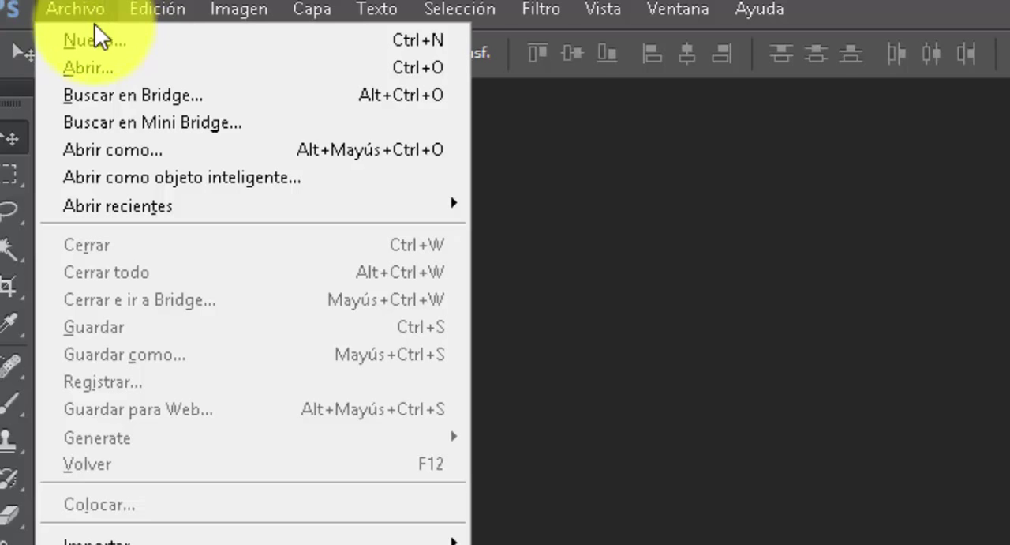
click(172, 42)
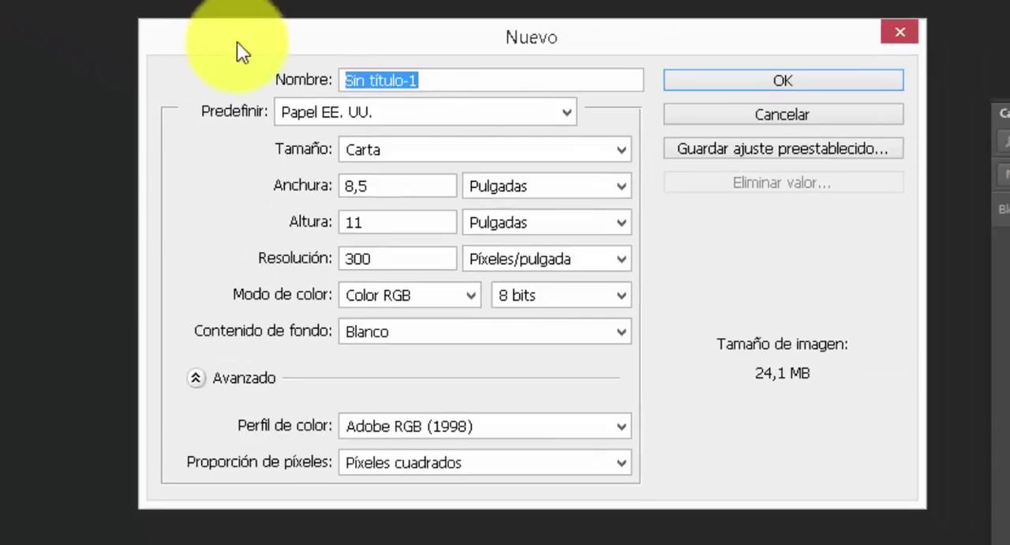
mouse_move(237, 41)
mouse_down()
mouse_move(304, 100)
mouse_move(661, 96)
mouse_up()
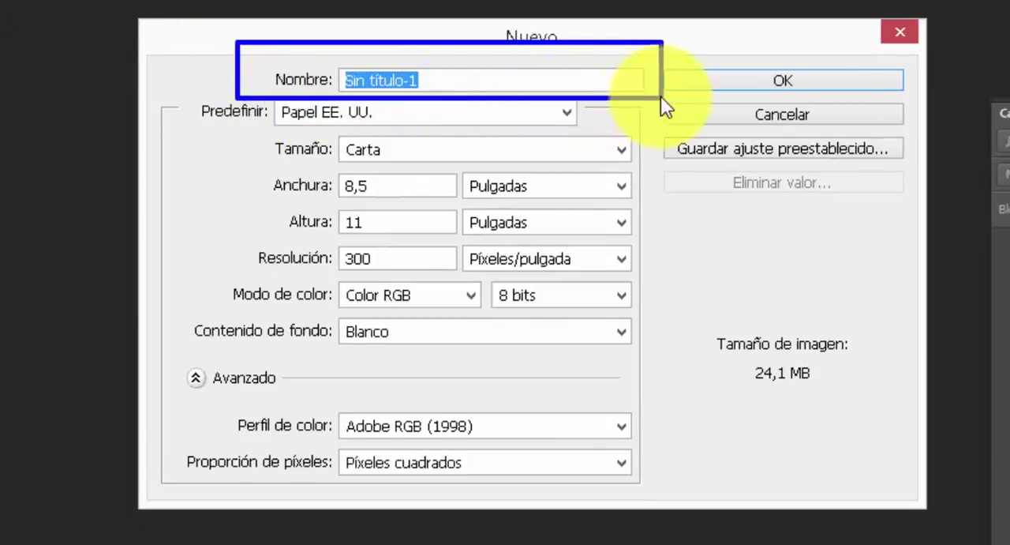
key(Escape)
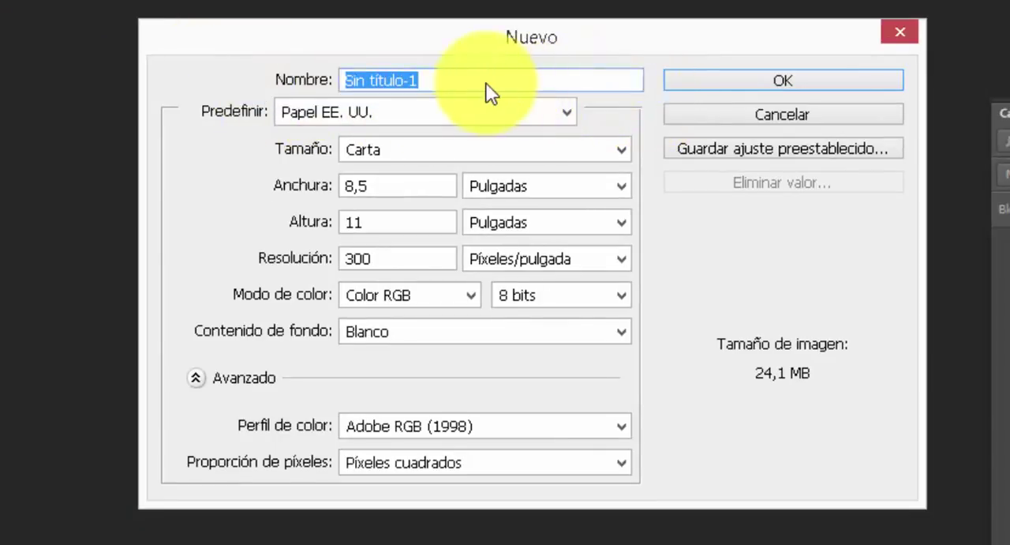
text(hoja)
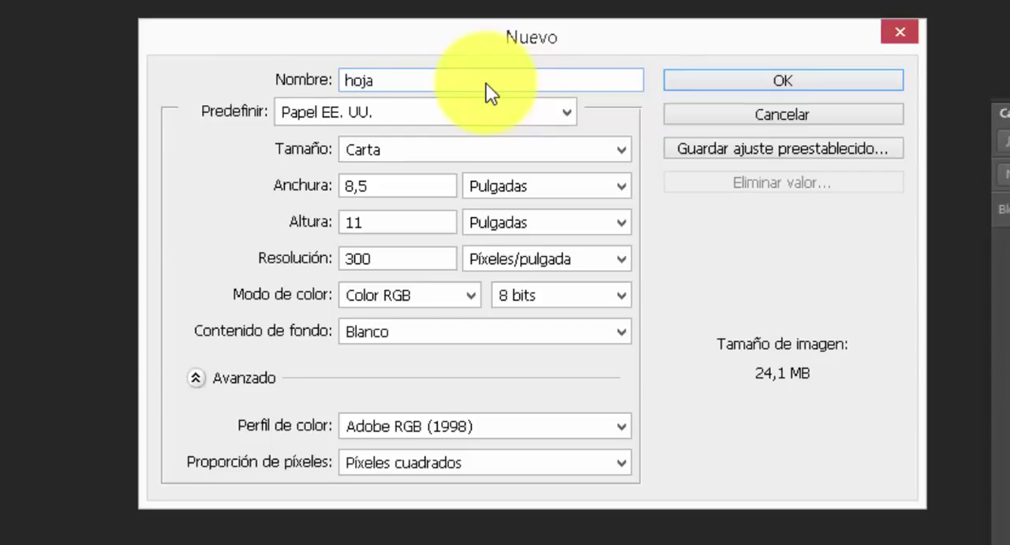
text(1)
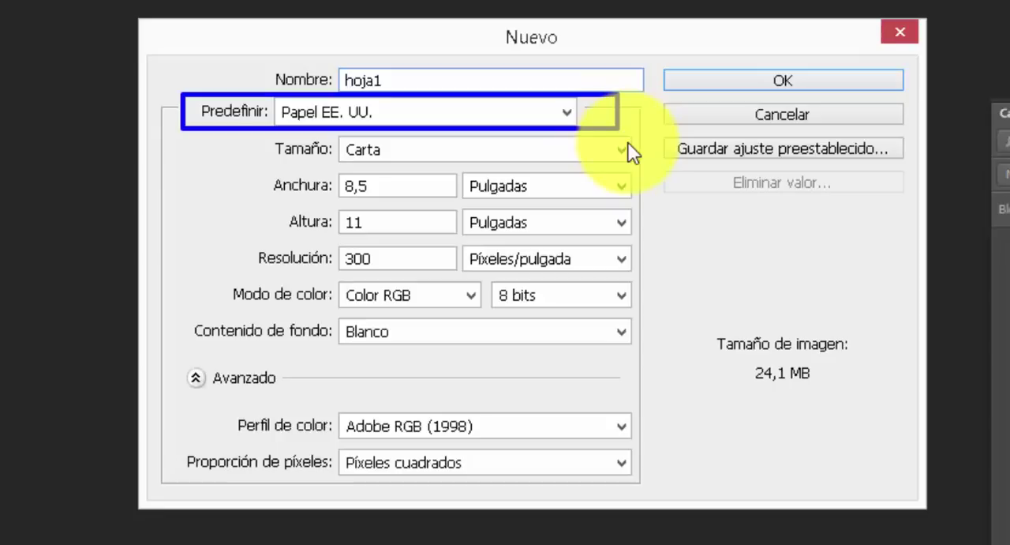
Try the Web preset, return to Papel EE. UU. in Carta size, and create the document
click(569, 115)
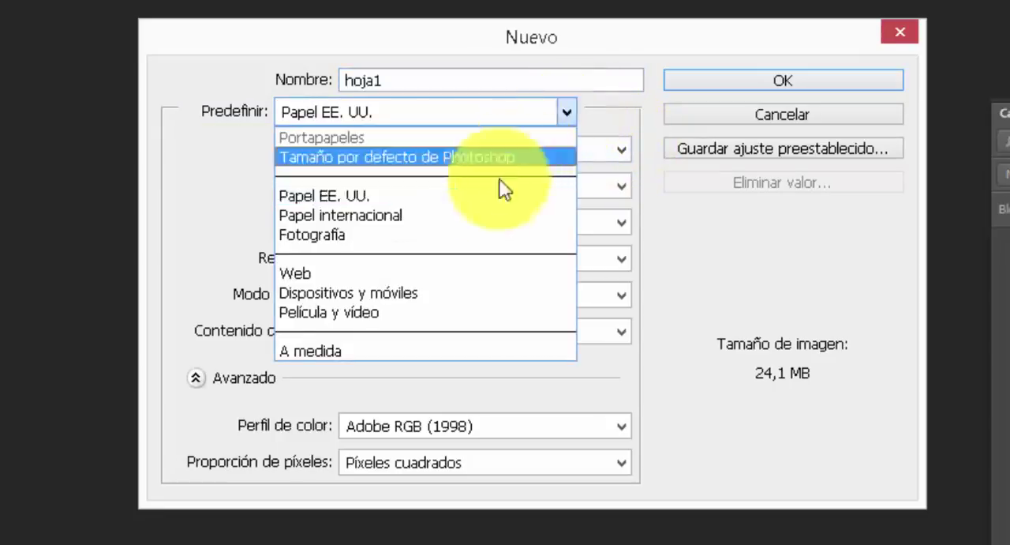
click(465, 276)
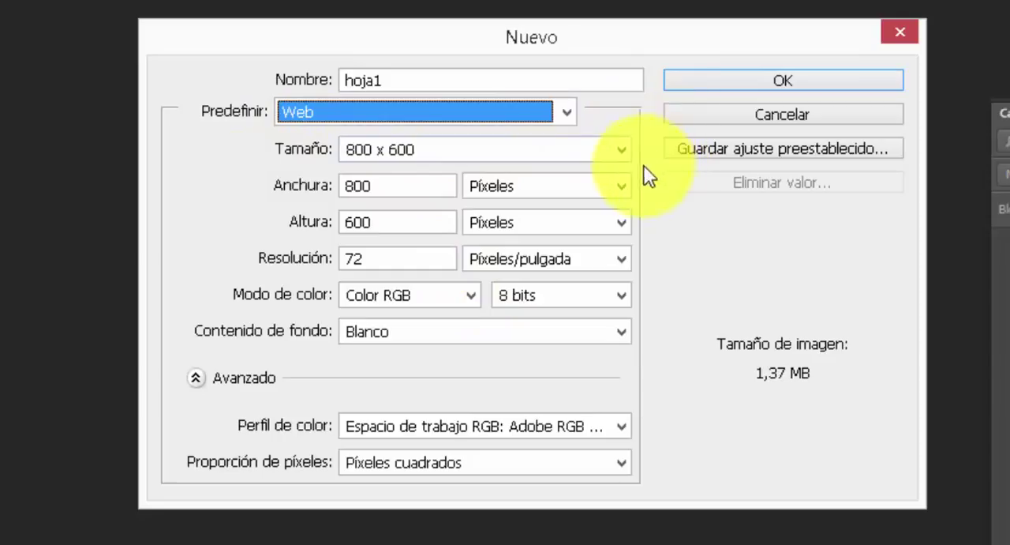
click(566, 110)
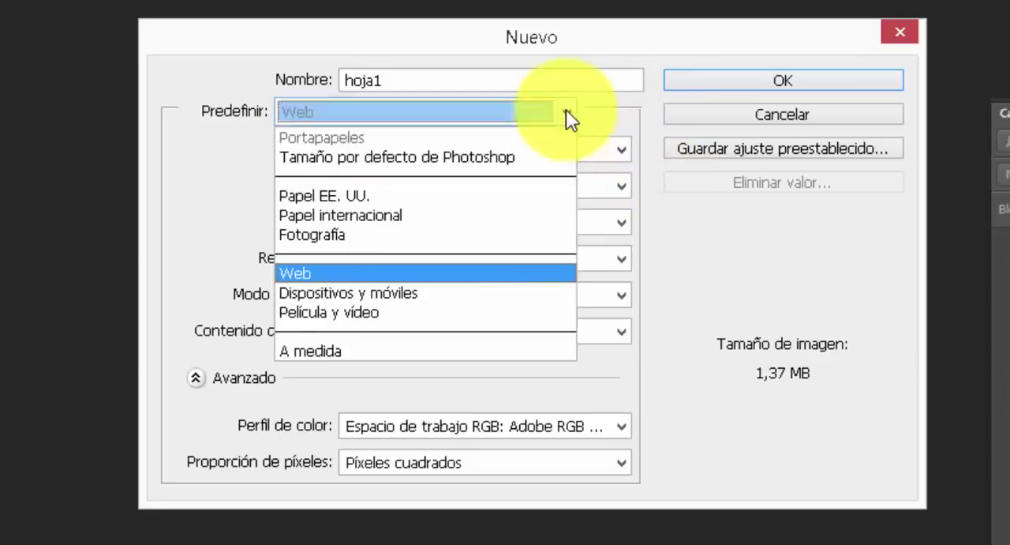
click(442, 196)
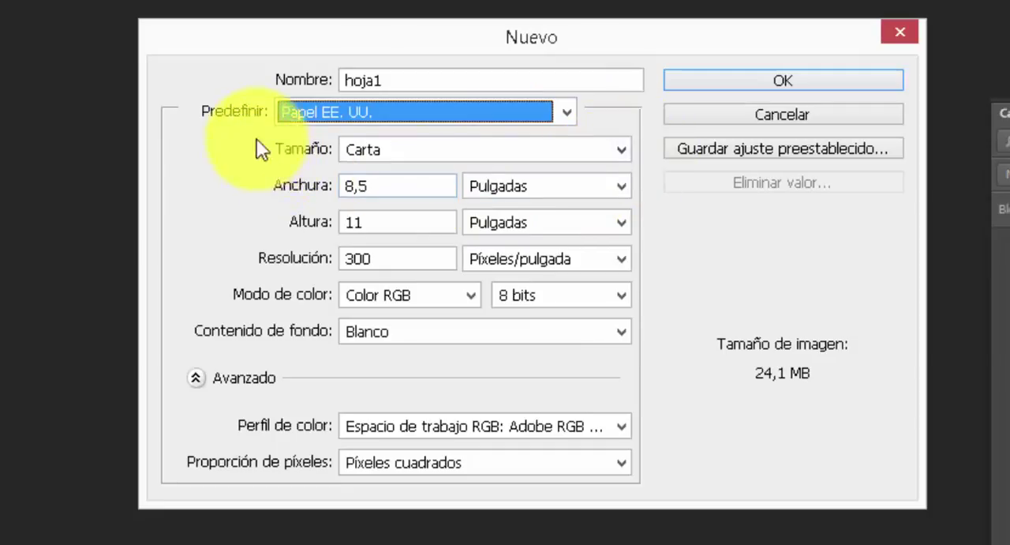
key(shift+Tab)
mouse_move(252, 133)
mouse_down()
mouse_move(271, 266)
mouse_move(518, 289)
mouse_move(668, 284)
mouse_up()
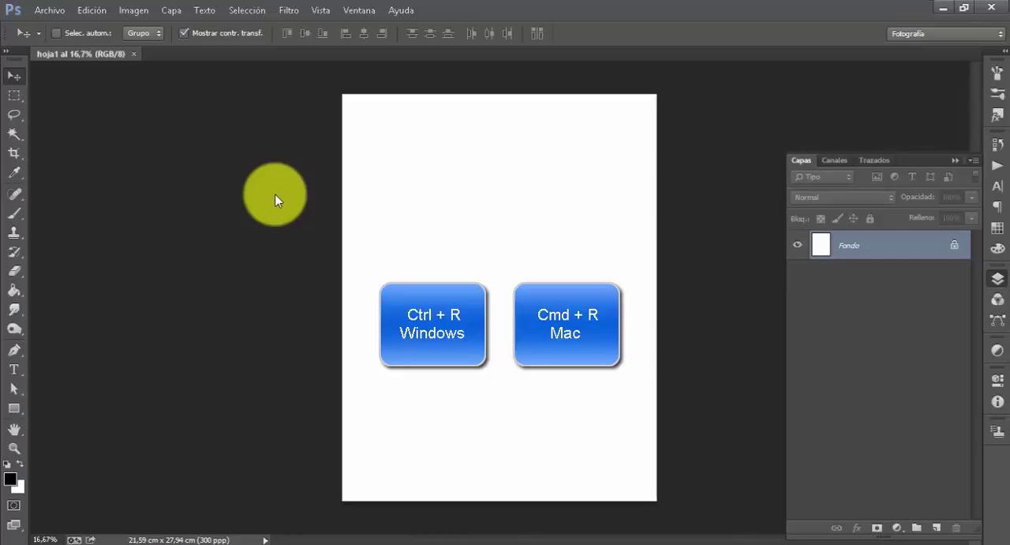
Show the rulers and place a horizontal guide about 2 cm below the page's top edge and a vertical one about 2.4 cm from its left edge
key(ctrl+r)
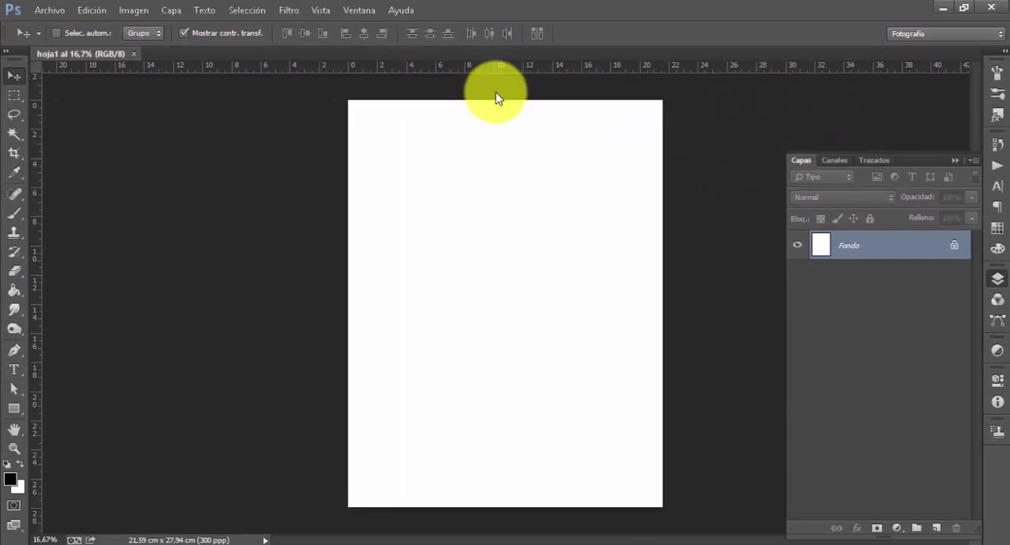
drag(498, 97, 510, 131)
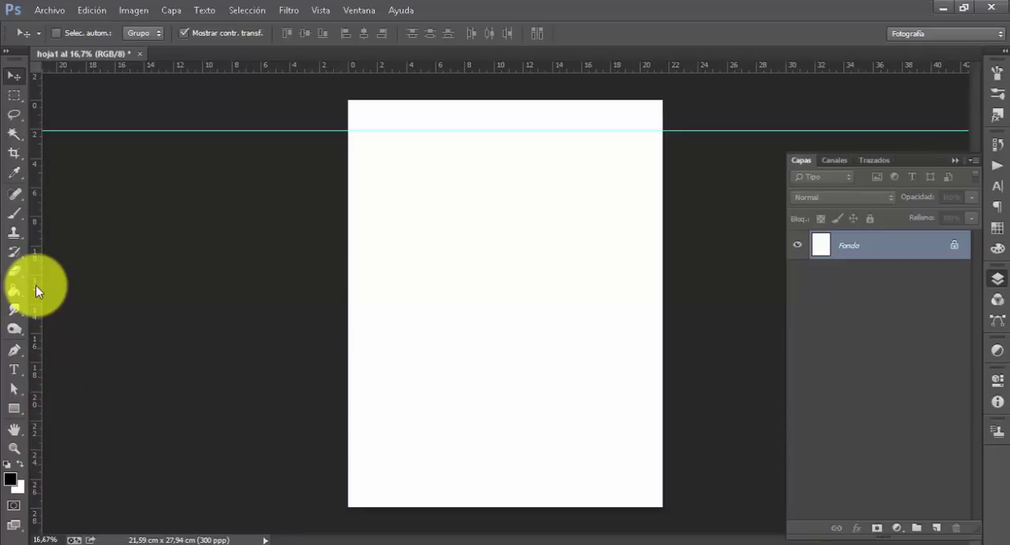
drag(38, 285, 385, 295)
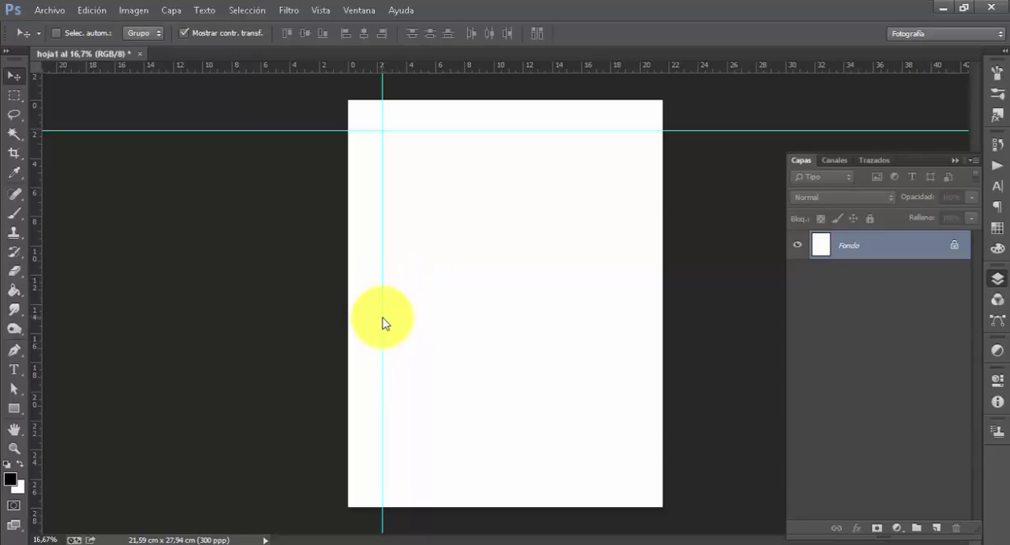
Remove the horizontal and vertical guides from the page
drag(382, 318, 32, 337)
drag(457, 131, 459, 67)
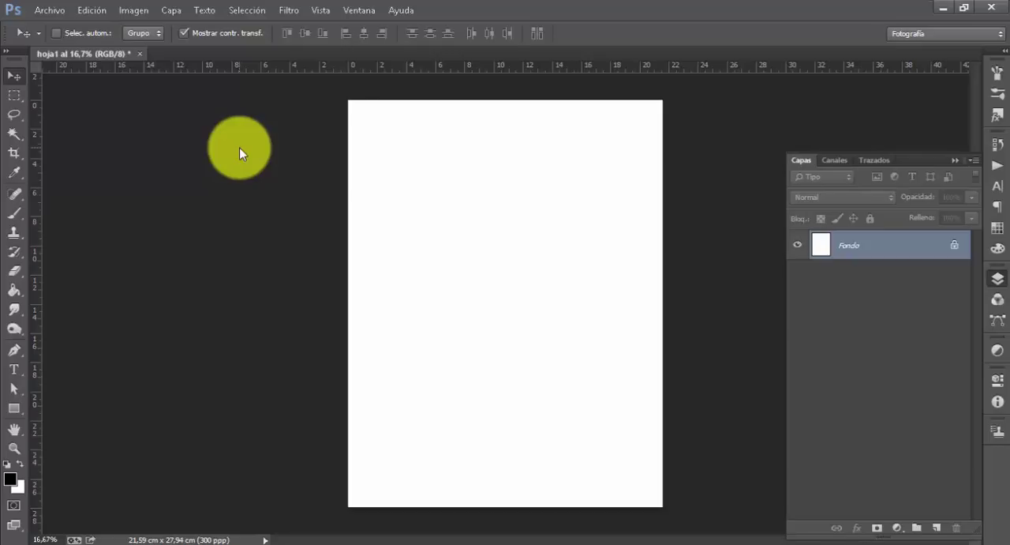
mouse_move(328, 60)
mouse_down()
mouse_move(352, 119)
mouse_move(374, 130)
mouse_up()
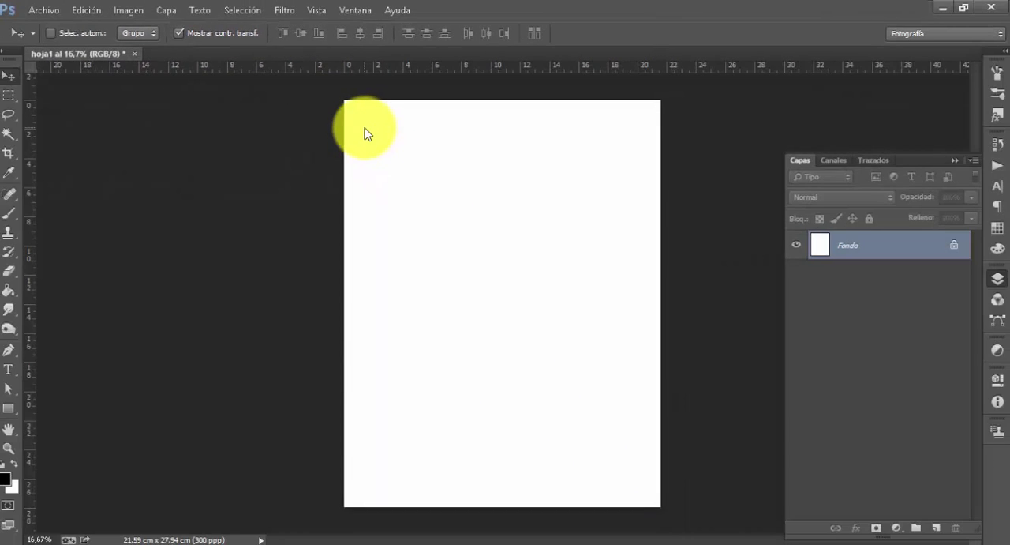
Set the ruler origin at the page's upper-left corner and place a vertical guide about 0.6 cm inside the left edge
key(ctrl+plus)
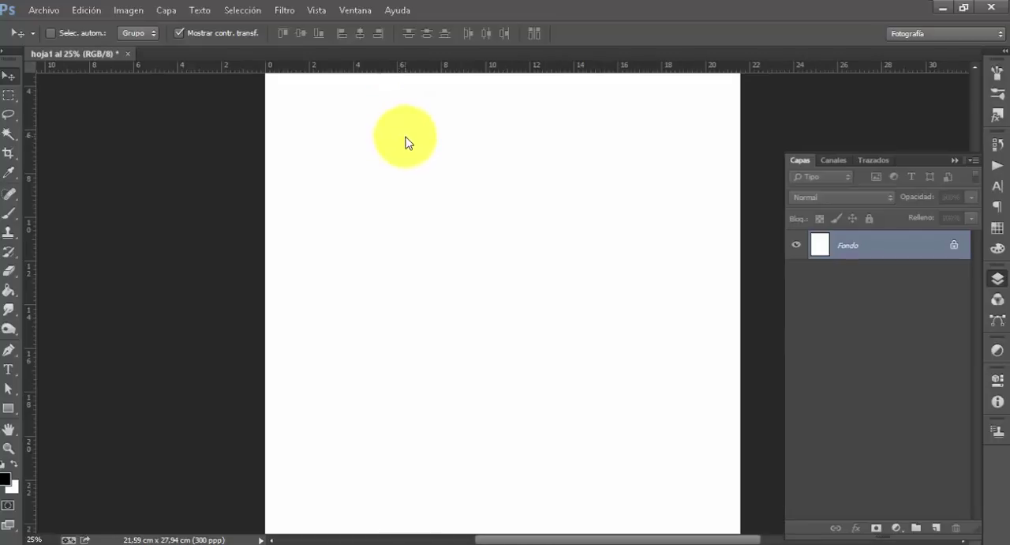
drag(406, 137, 404, 311)
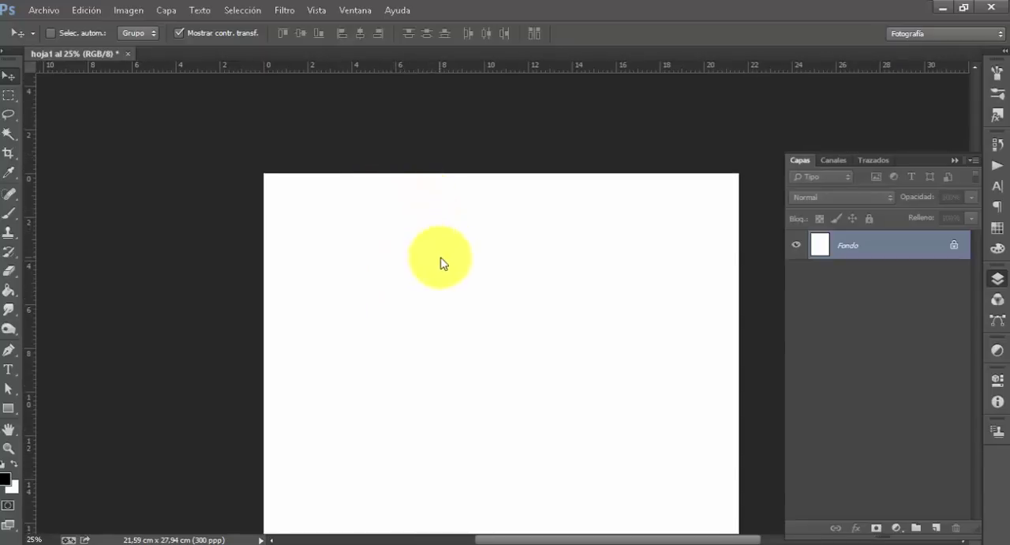
drag(442, 263, 439, 179)
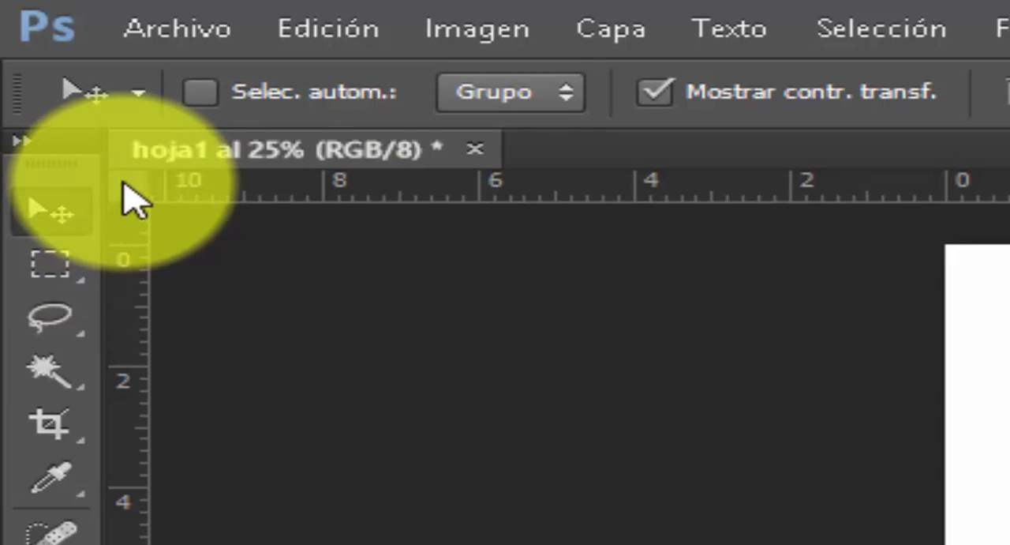
drag(128, 183, 300, 226)
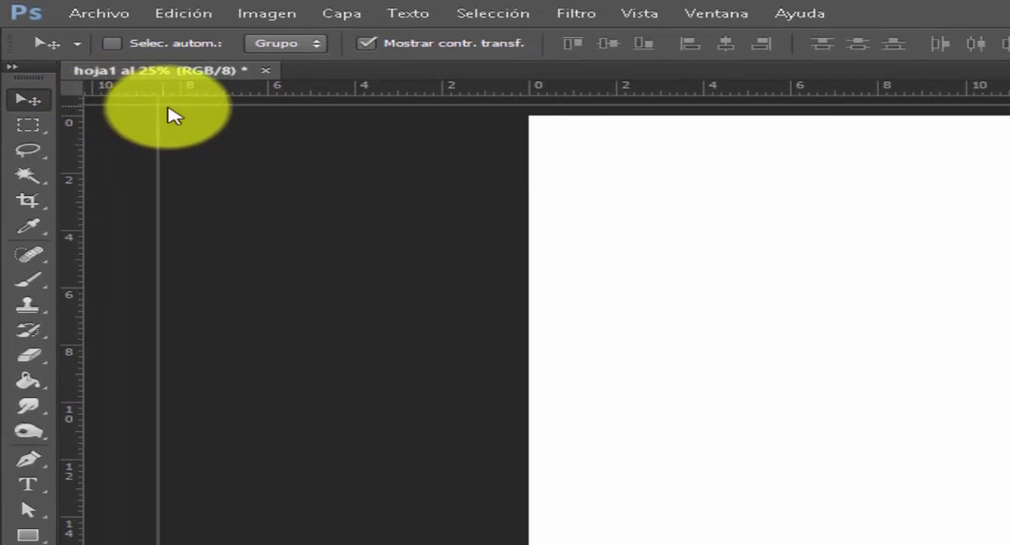
drag(168, 116, 535, 124)
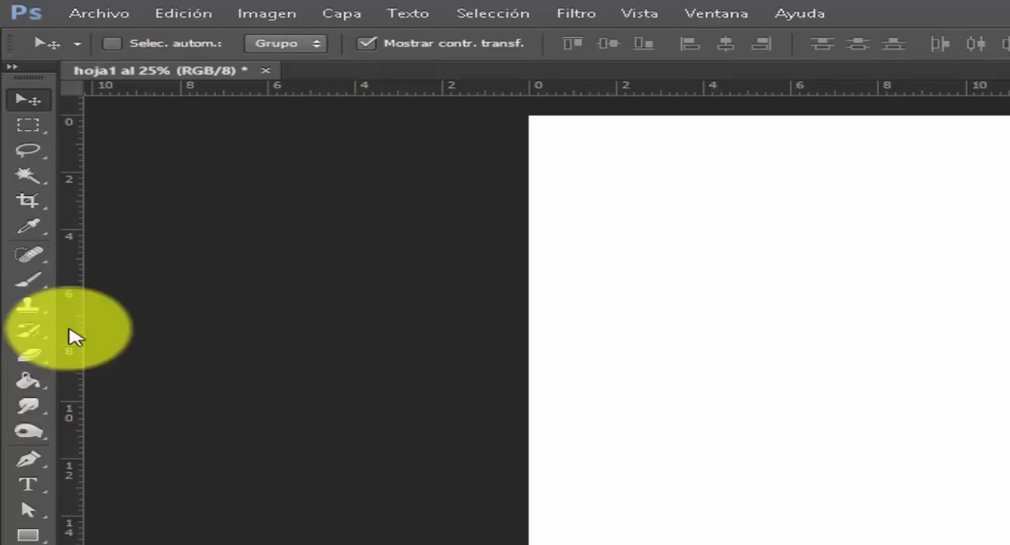
drag(74, 334, 557, 341)
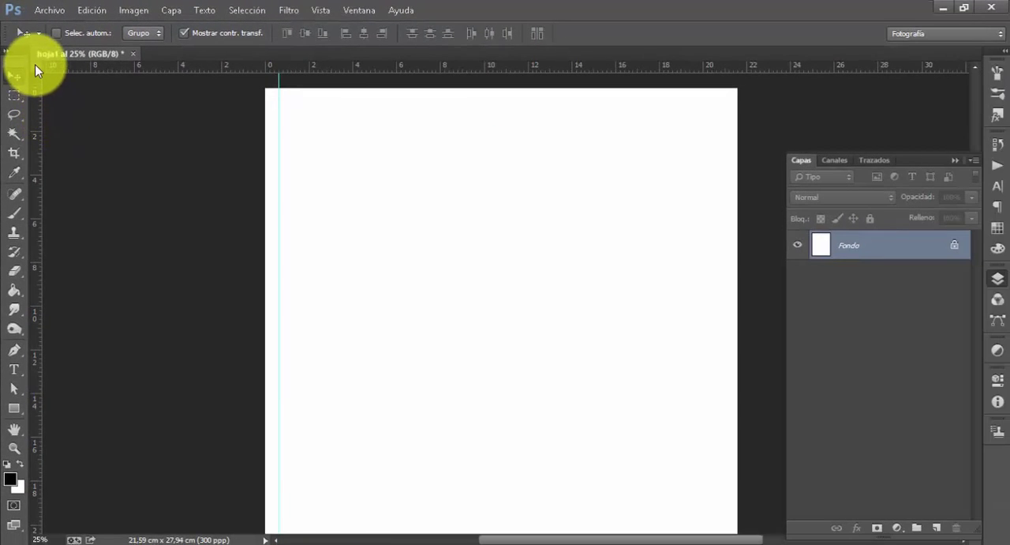
Move the ruler origin to the page's upper-right corner and place a vertical guide about 0.6 cm inside the right edge
drag(34, 64, 738, 88)
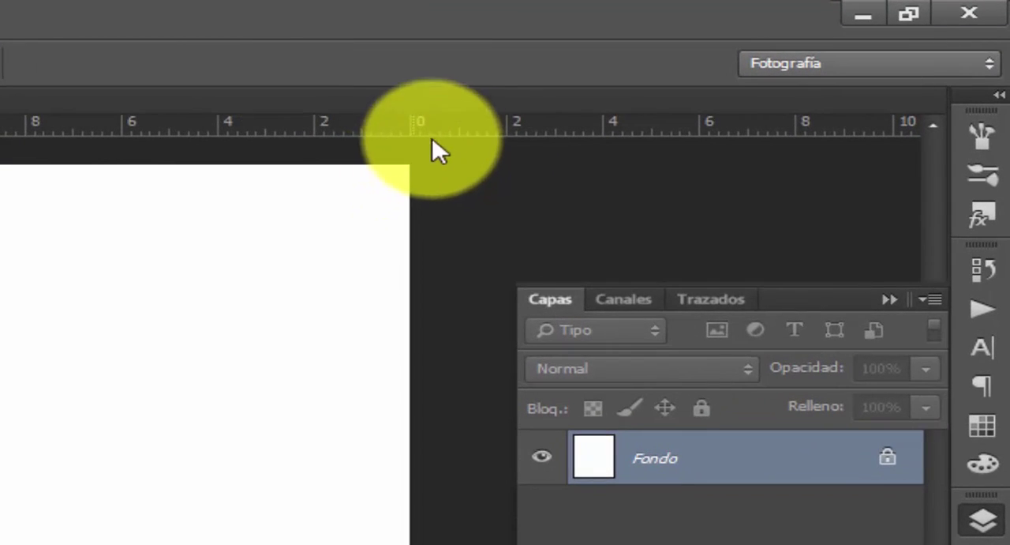
mouse_move(439, 104)
mouse_down()
mouse_move(399, 190)
mouse_move(375, 212)
mouse_up()
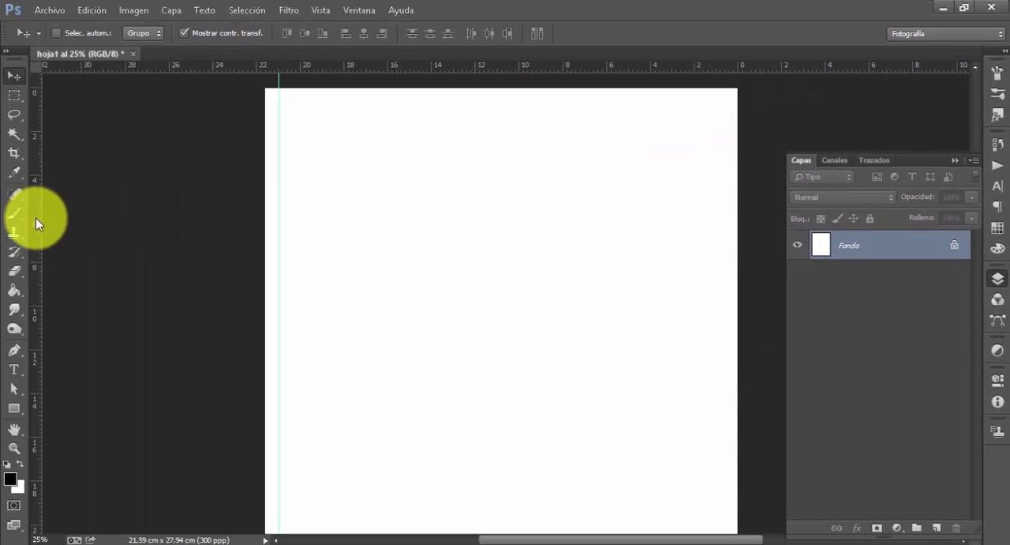
drag(36, 217, 725, 256)
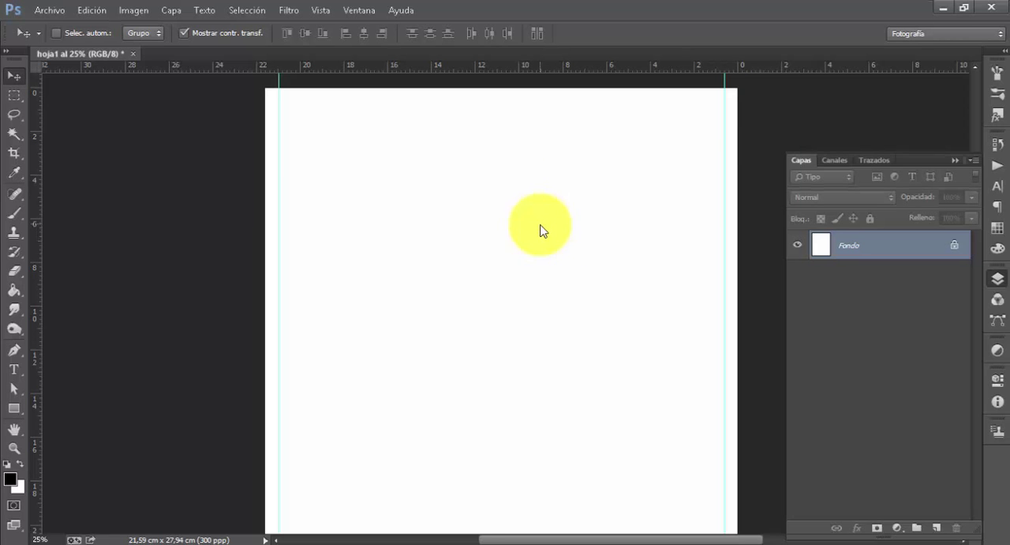
Place a horizontal guide about 0.64 cm below the page's top edge
drag(542, 229, 337, 253)
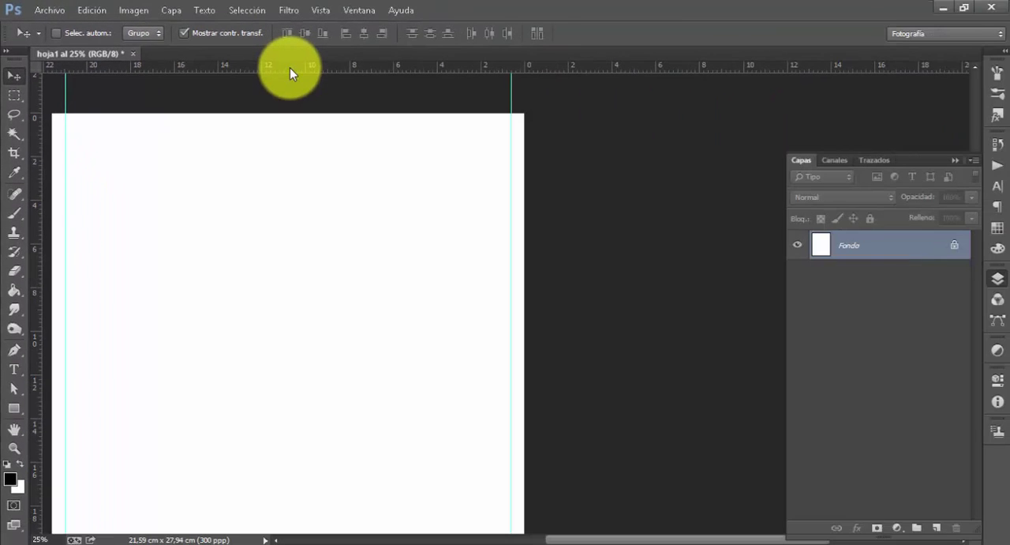
drag(290, 68, 296, 126)
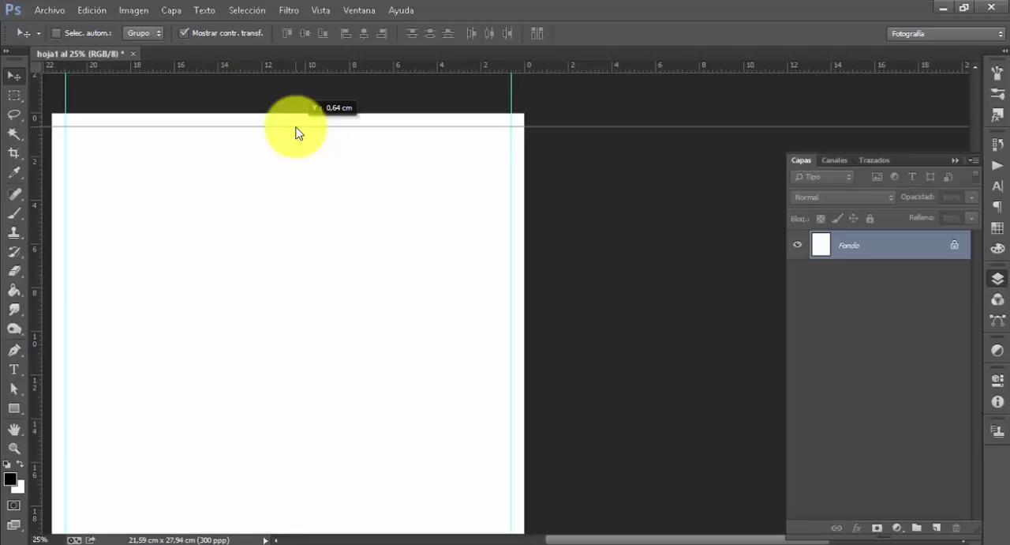
drag(296, 126, 296, 127)
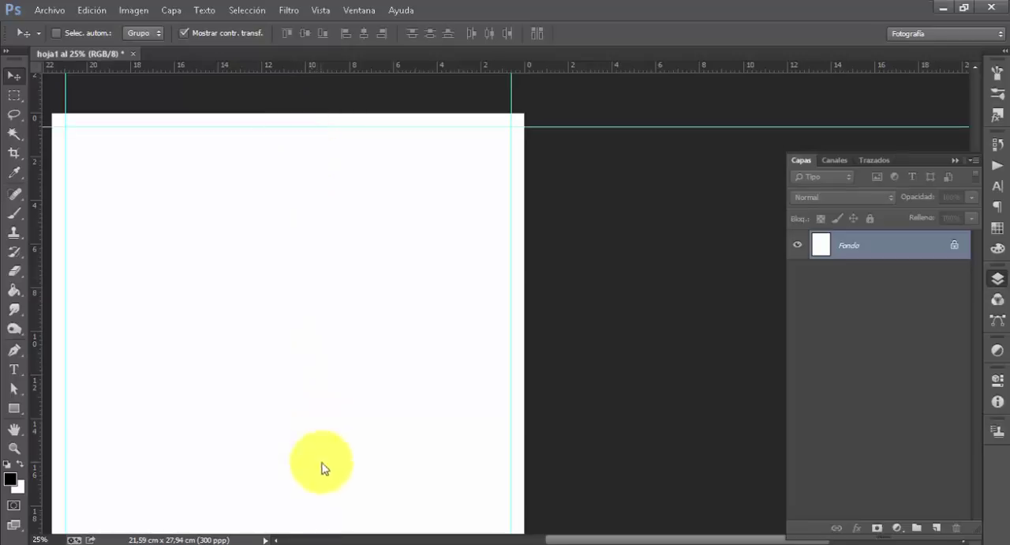
Move the ruler origin to the page's lower-left corner and place a horizontal guide about 0.6 cm above the bottom edge
scroll(323, 457, down, 5)
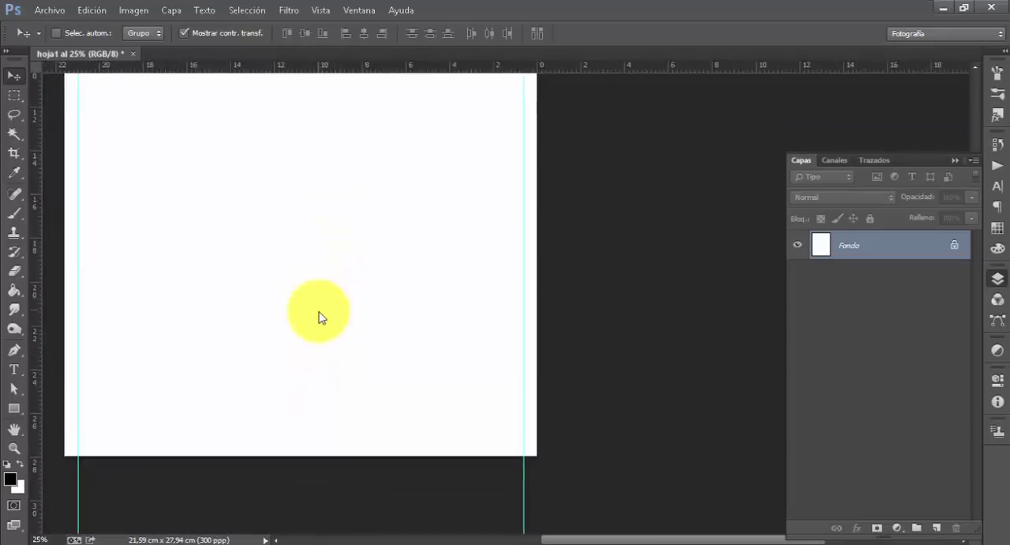
scroll(316, 244, down, 1)
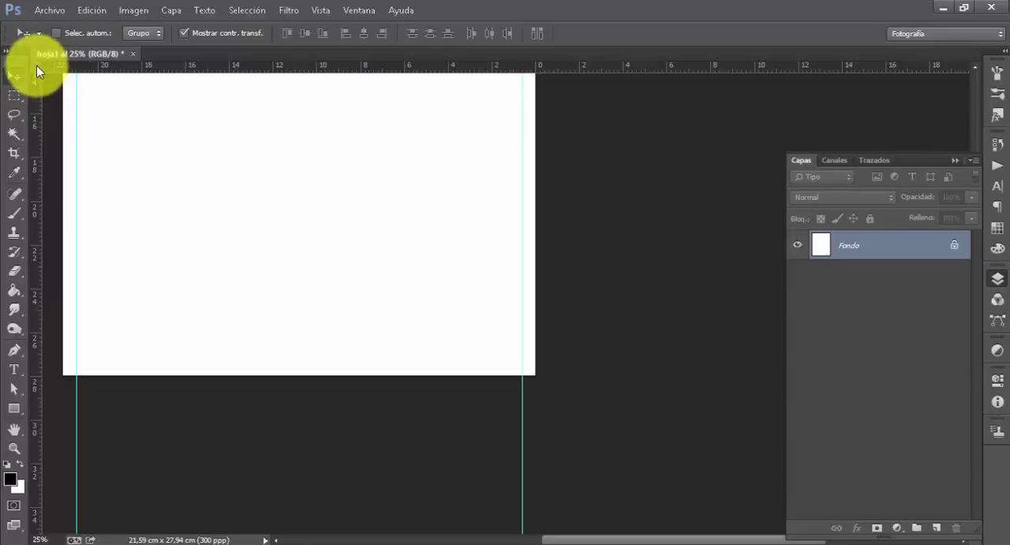
drag(35, 65, 63, 375)
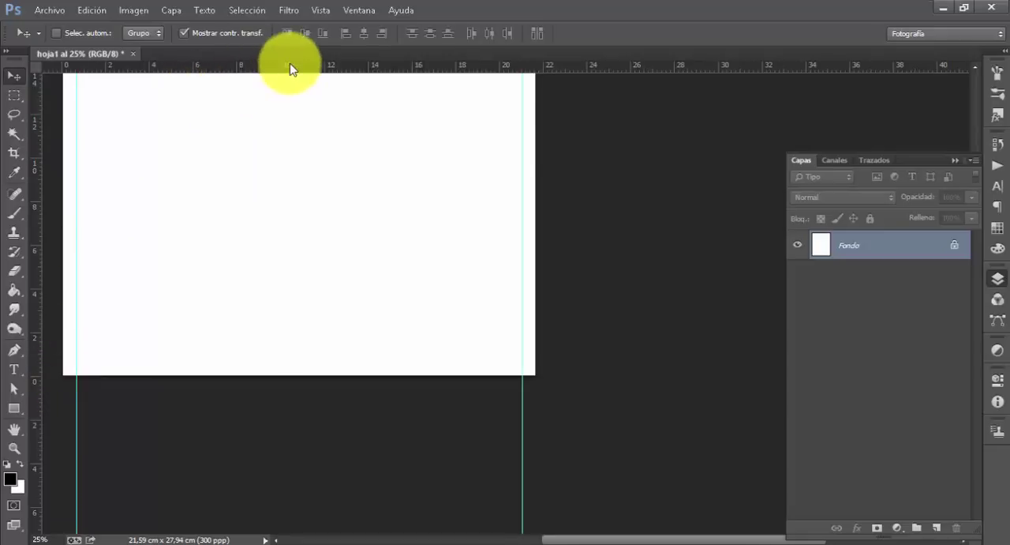
drag(291, 65, 252, 365)
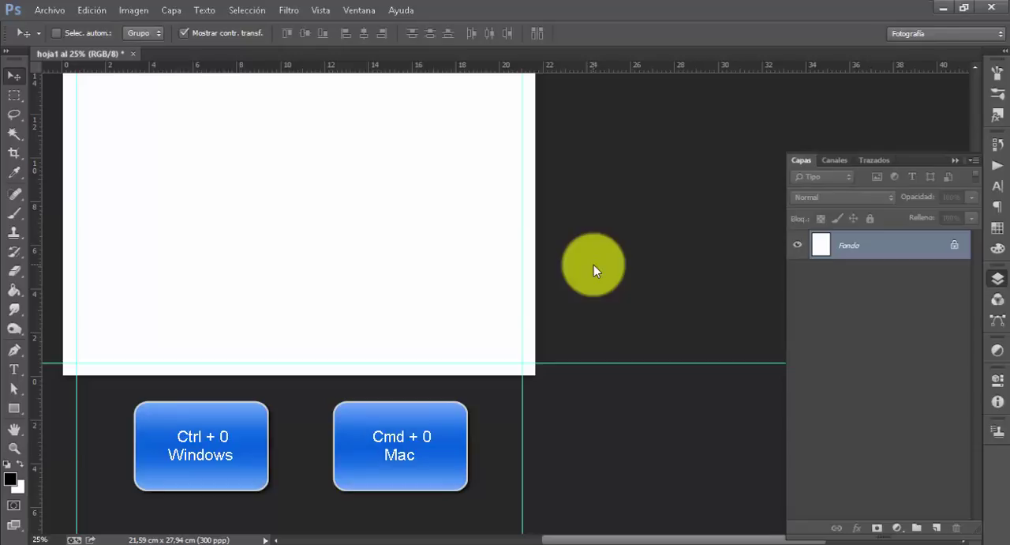
key(ctrl+0)
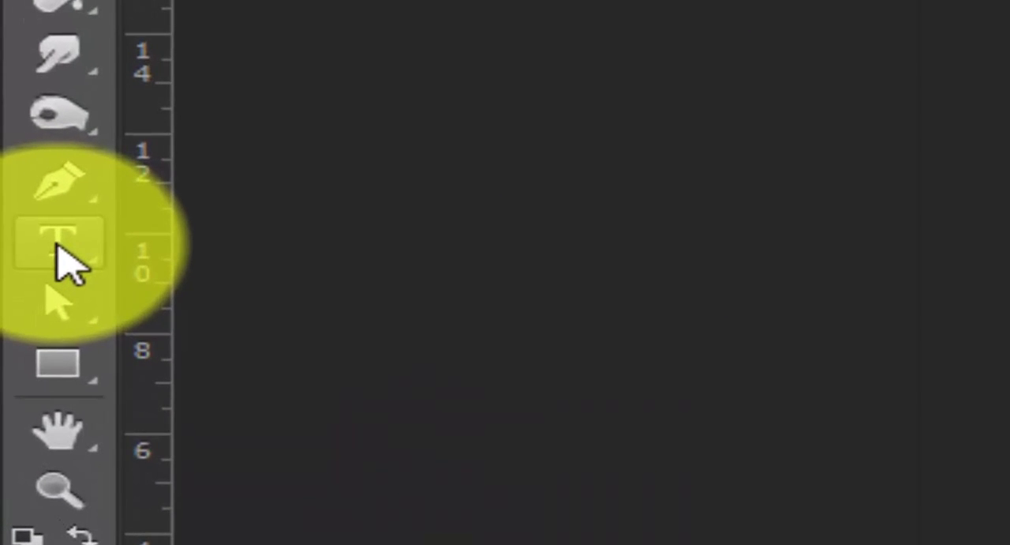
Activate the Type tool and look through its available fonts, font styles and text sizes
click(56, 246)
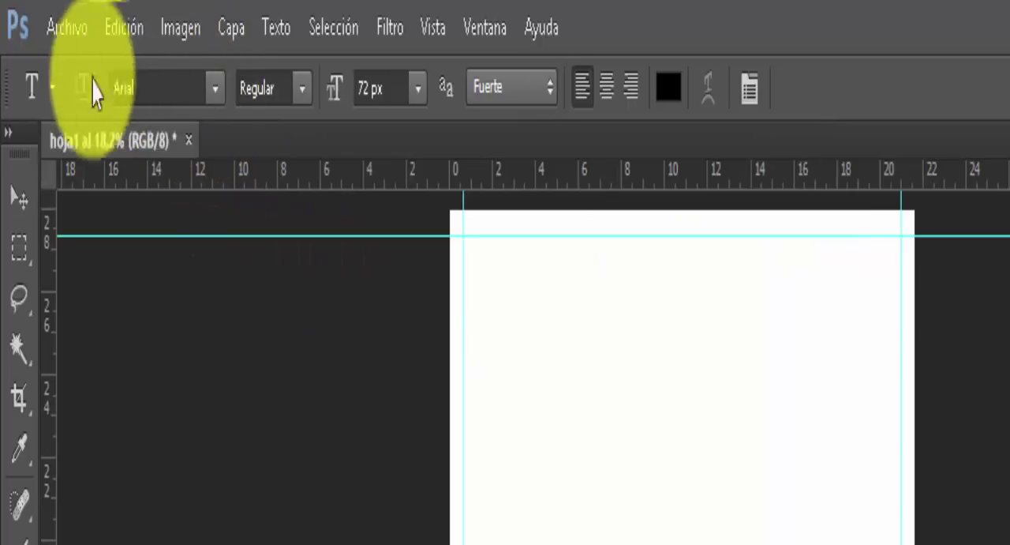
drag(154, 117, 327, 122)
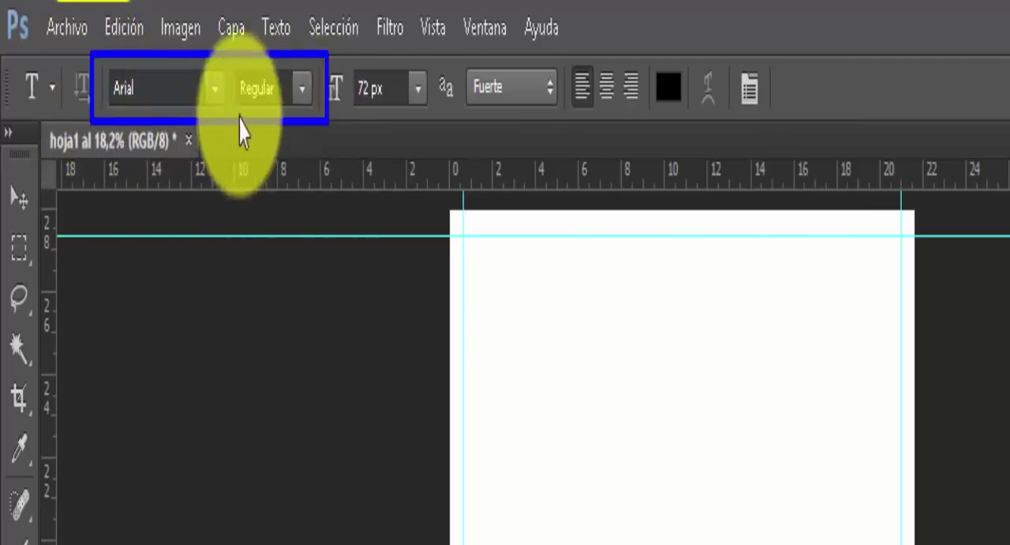
click(214, 90)
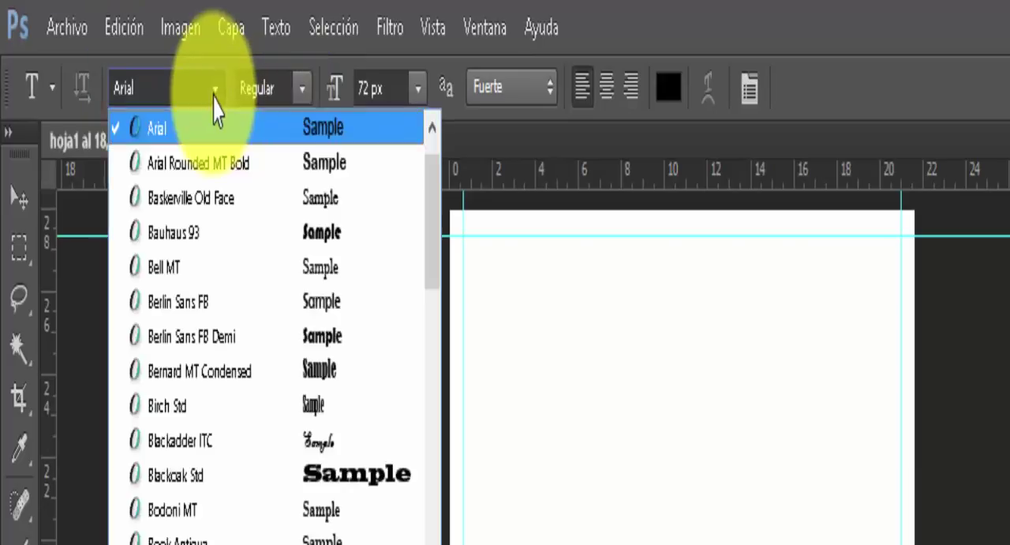
click(214, 99)
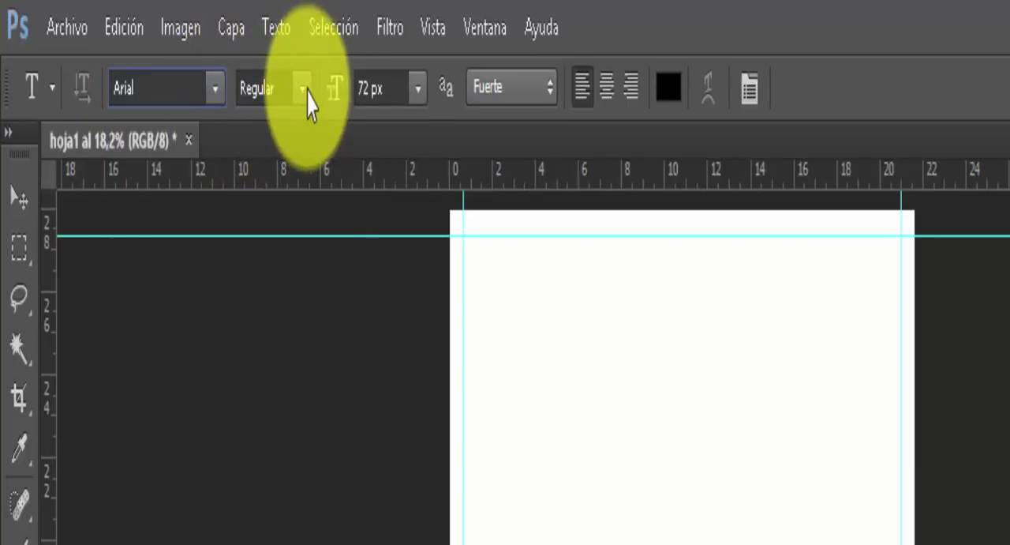
click(304, 90)
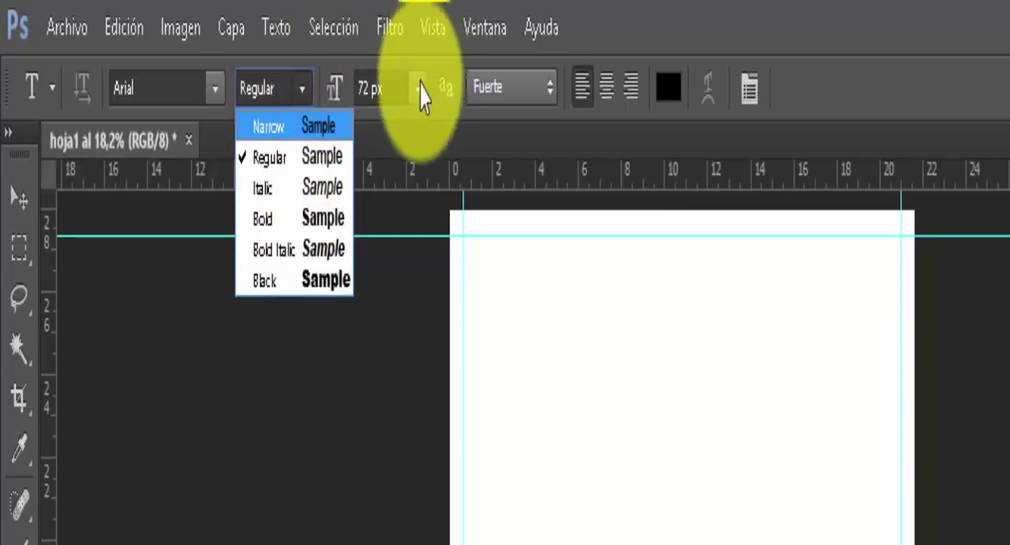
click(420, 91)
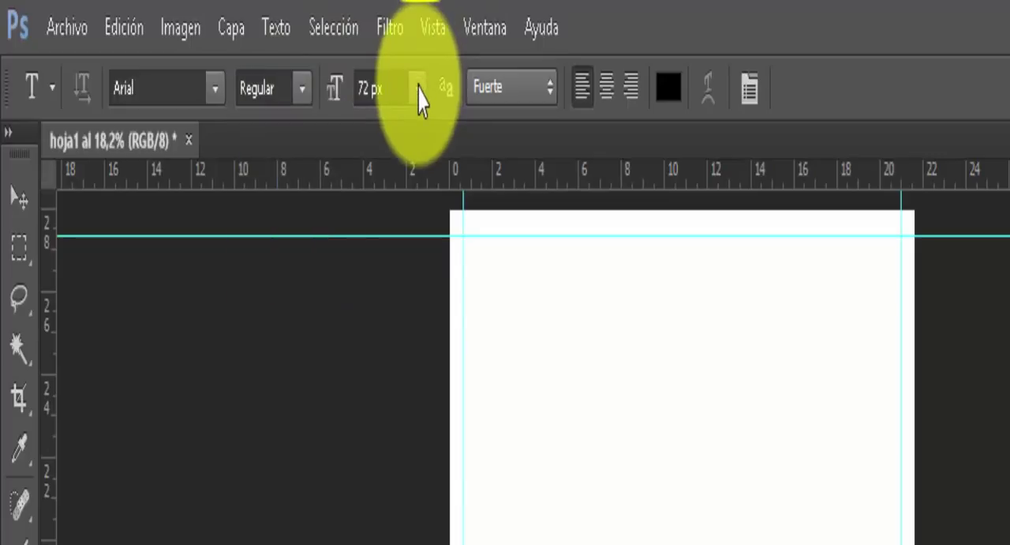
click(420, 91)
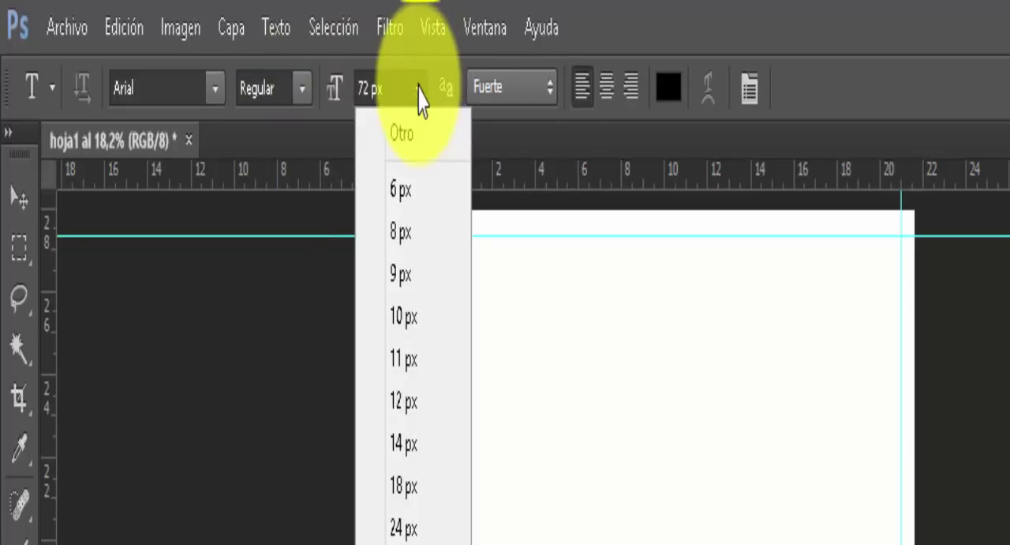
click(418, 89)
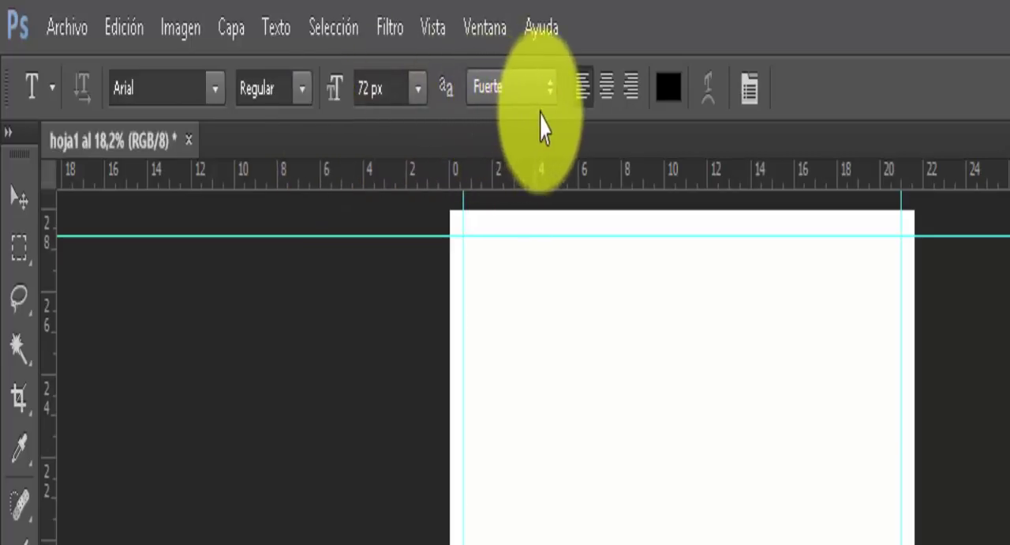
mouse_move(646, 45)
mouse_down()
mouse_move(606, 141)
mouse_move(555, 144)
mouse_up()
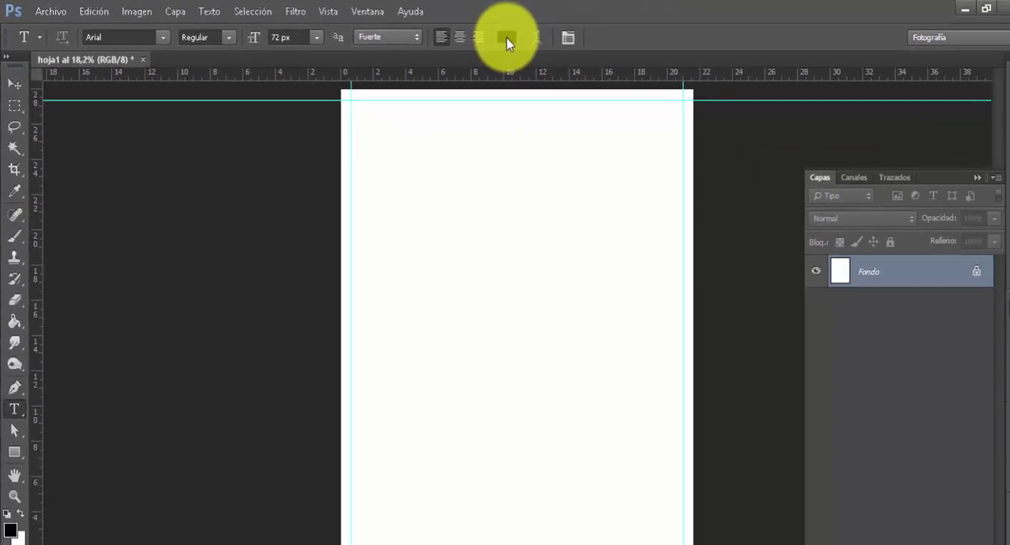
Try several red shades for the text colour and return it to black
click(507, 38)
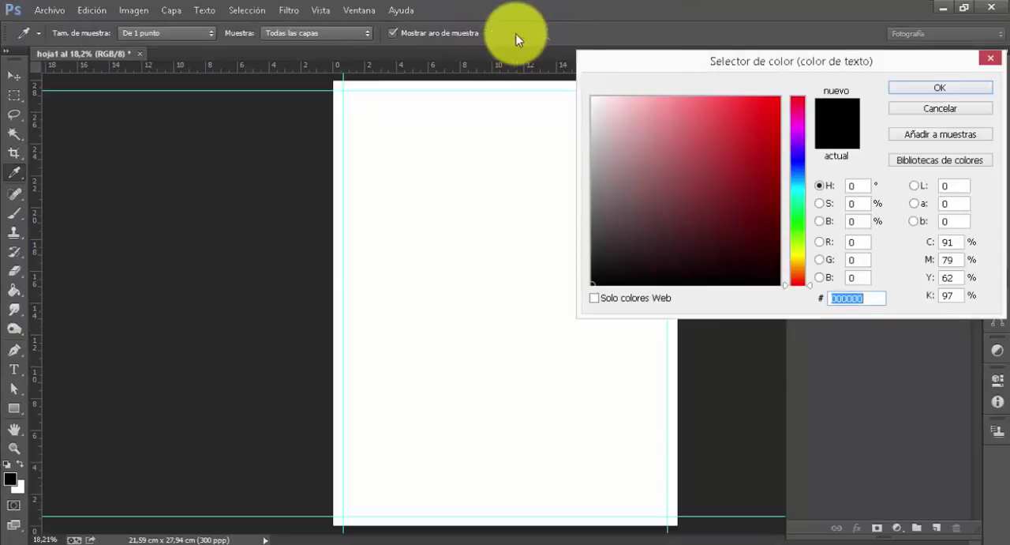
click(729, 167)
click(735, 127)
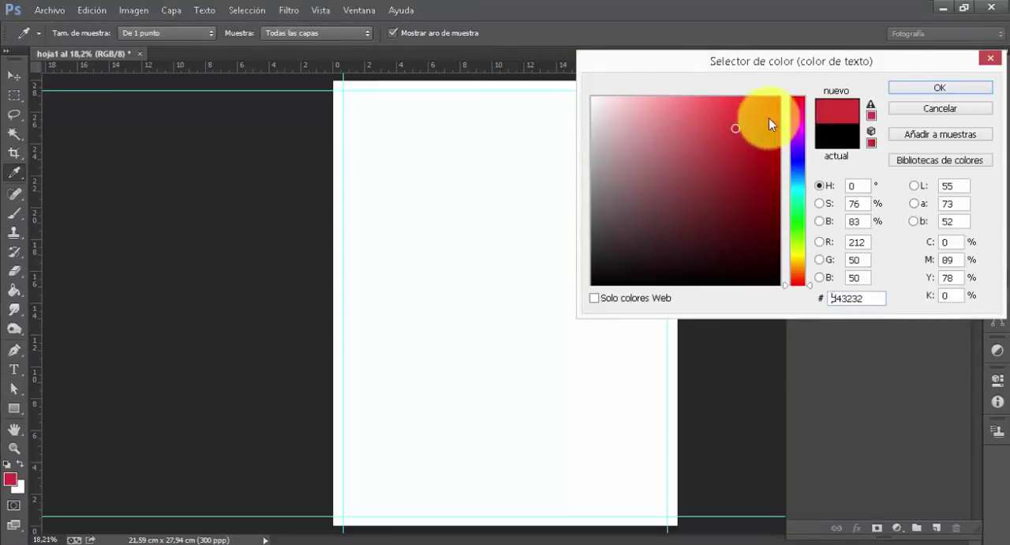
click(769, 114)
click(759, 161)
click(731, 128)
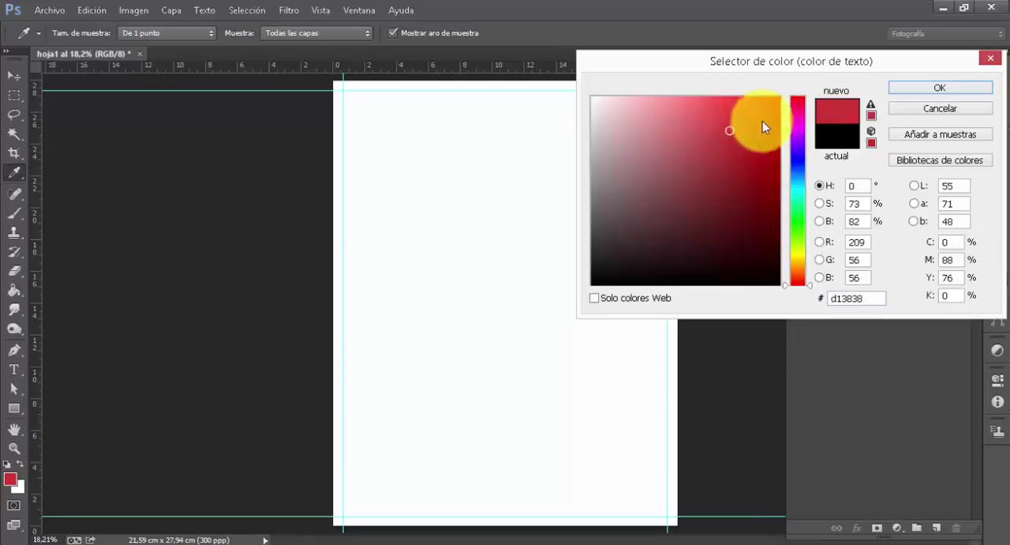
click(762, 120)
click(746, 173)
click(717, 163)
click(725, 135)
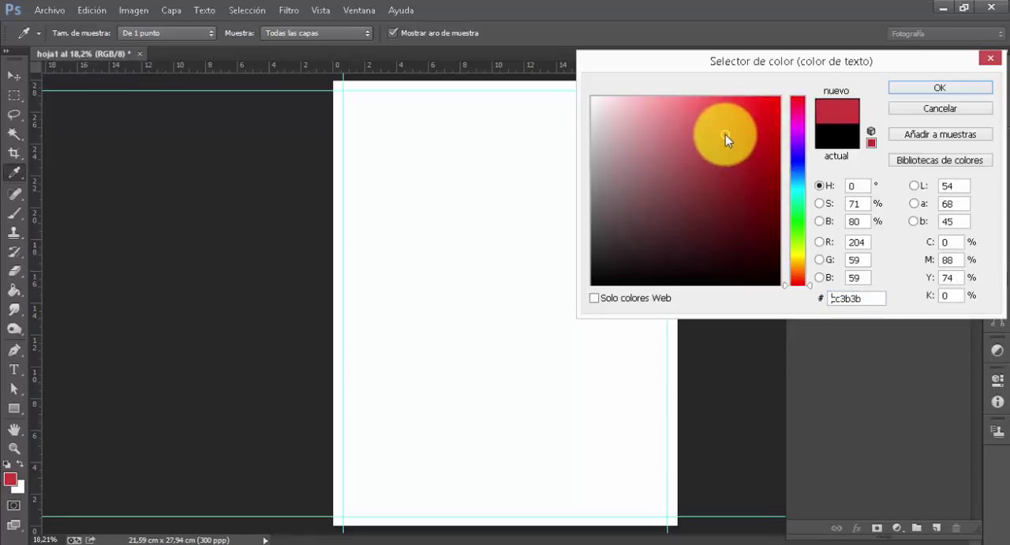
click(593, 284)
click(939, 89)
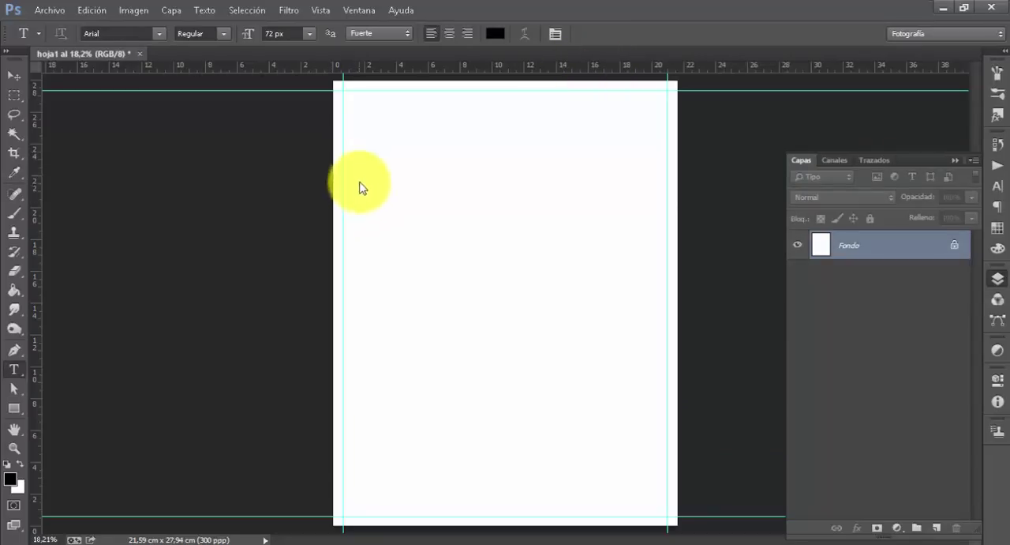
Draw a text box about 15.4 cm wide and 3.4 cm tall in the page's upper part containing "hola como estan"
drag(361, 184, 604, 235)
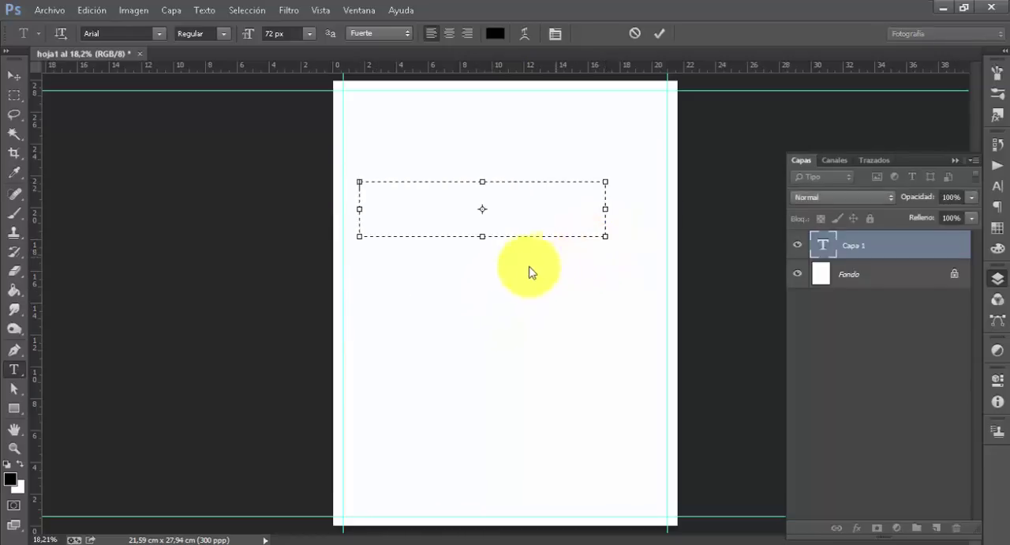
text(hora co)
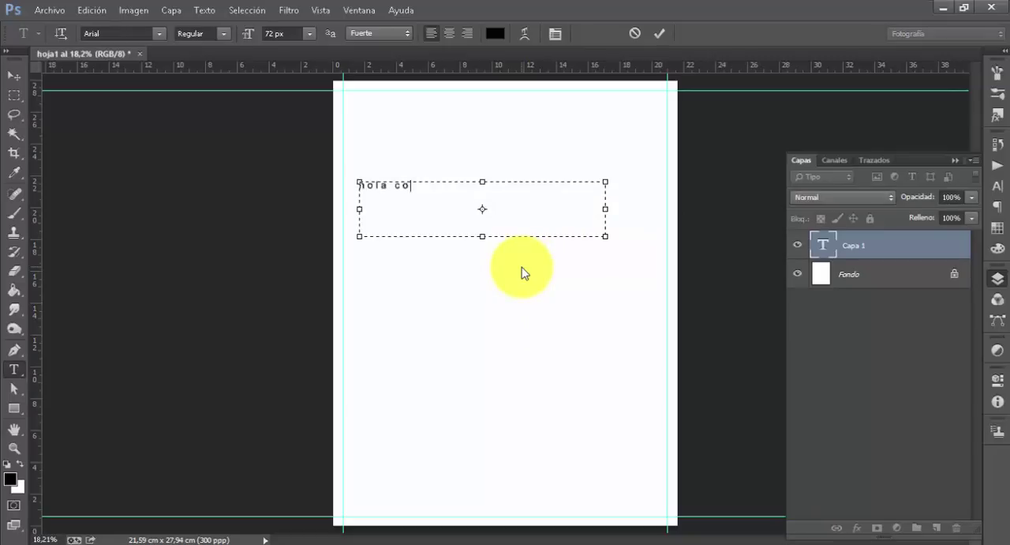
text(mo estan)
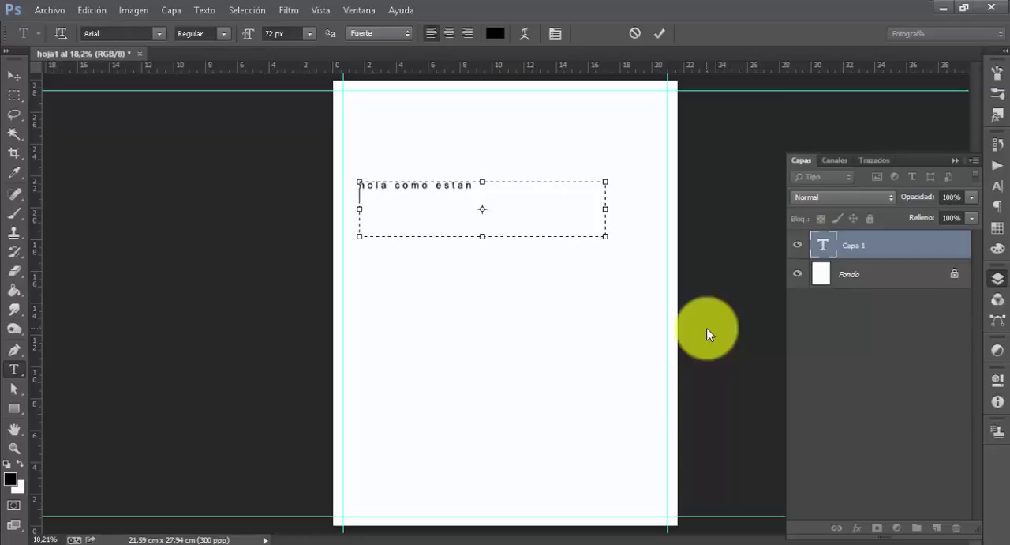
click(818, 246)
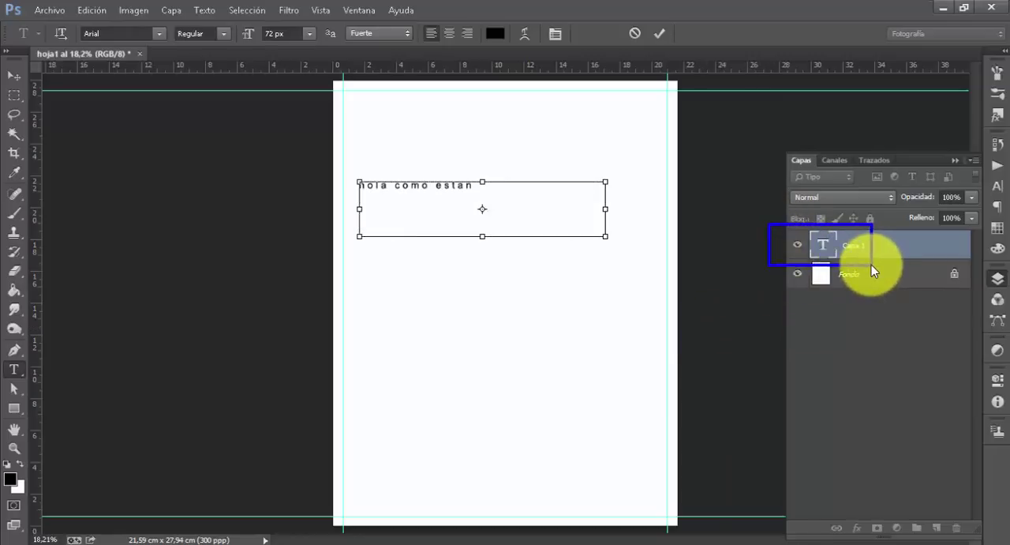
Replace the text layer's wording with "hola a todos" and commit the edit
double_click(825, 249)
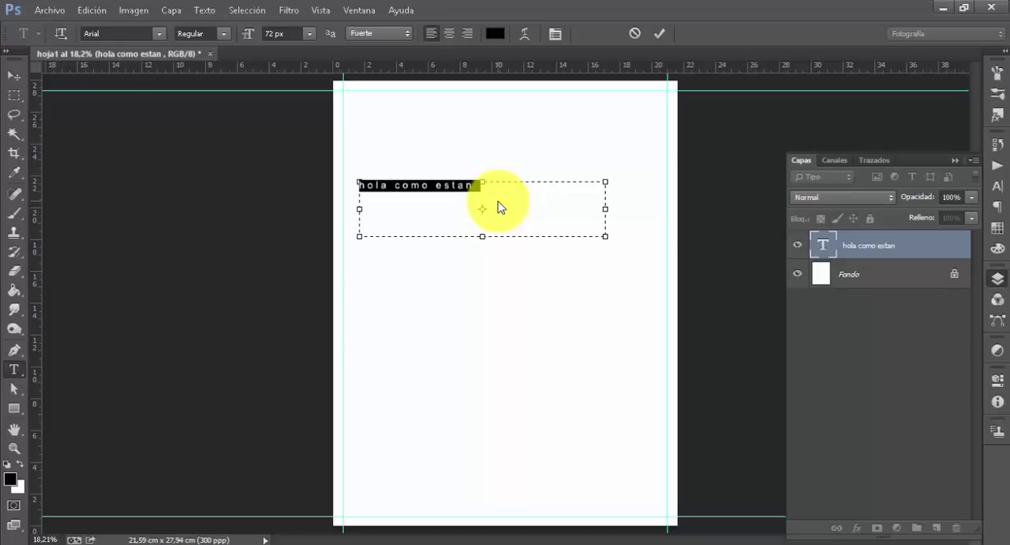
text(ho)
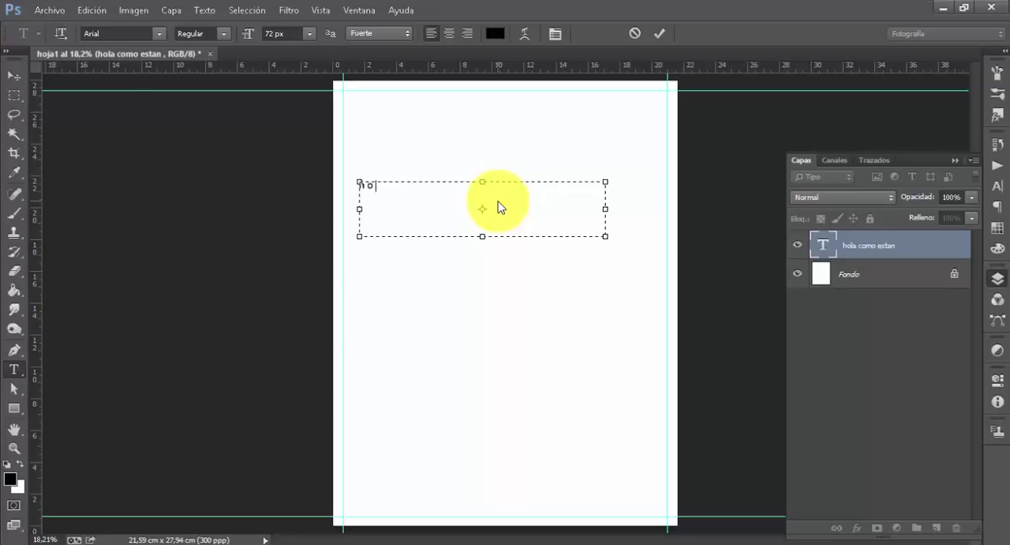
text(la a todos)
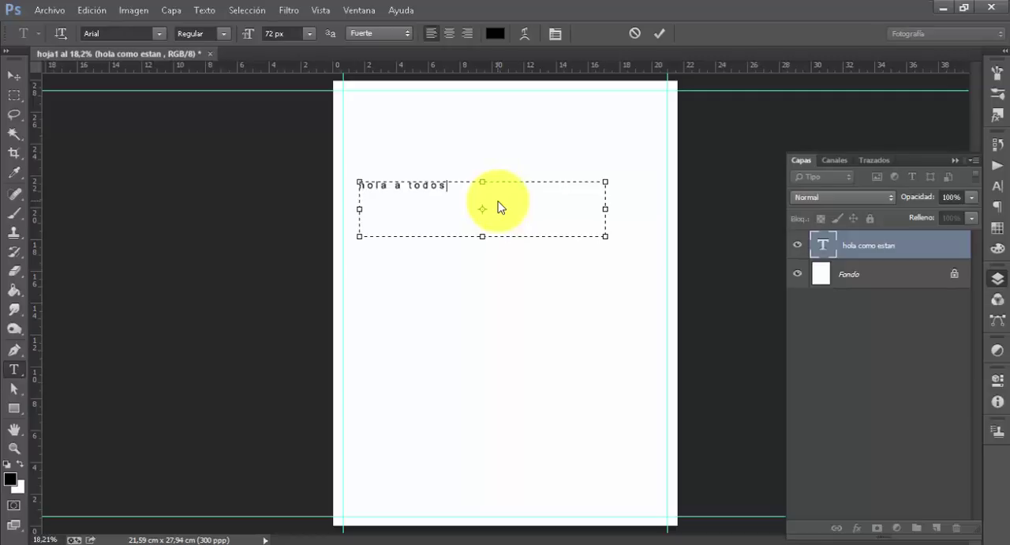
click(662, 36)
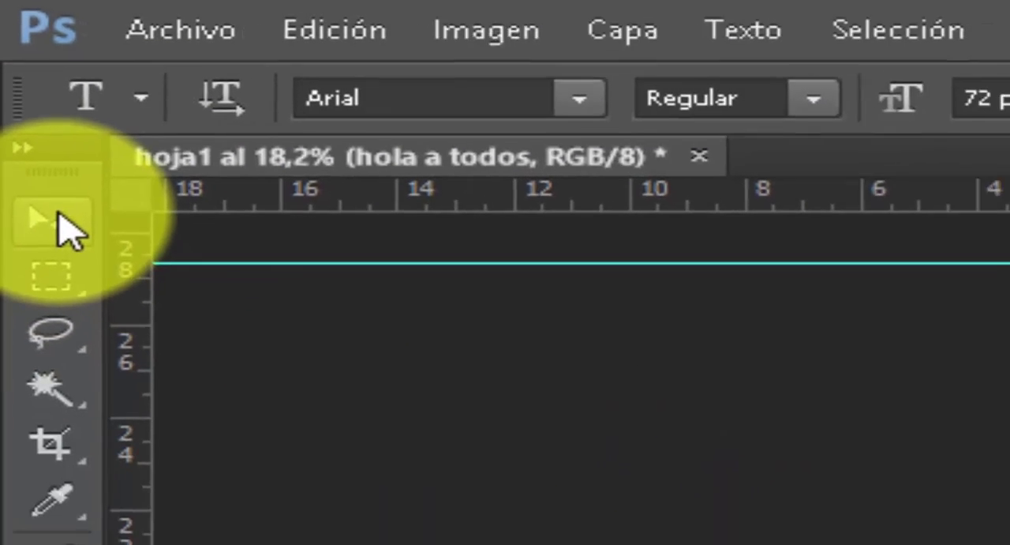
Move the "hola a todos" text box down the page and then up to about 2.4 cm below the page's top edge
click(64, 265)
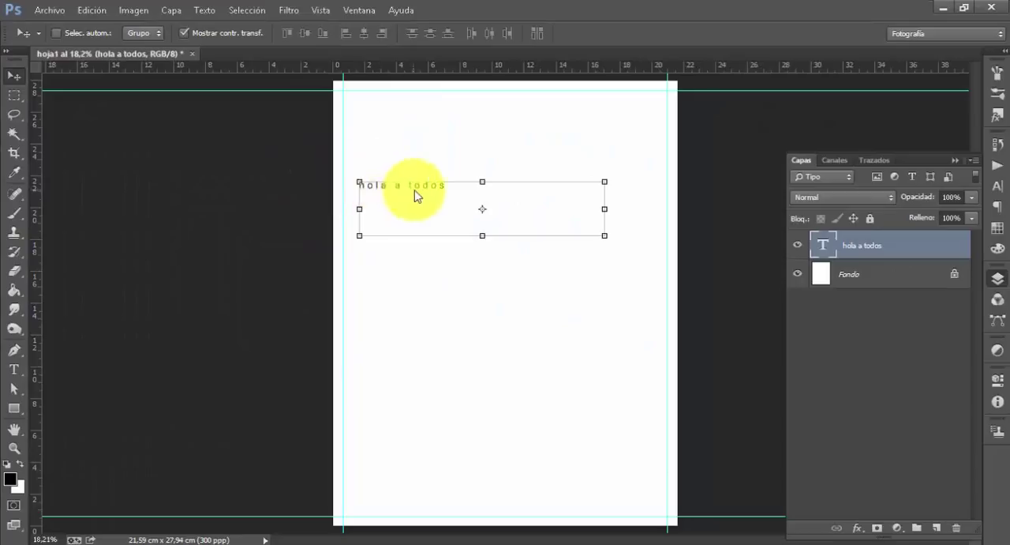
drag(419, 206, 430, 480)
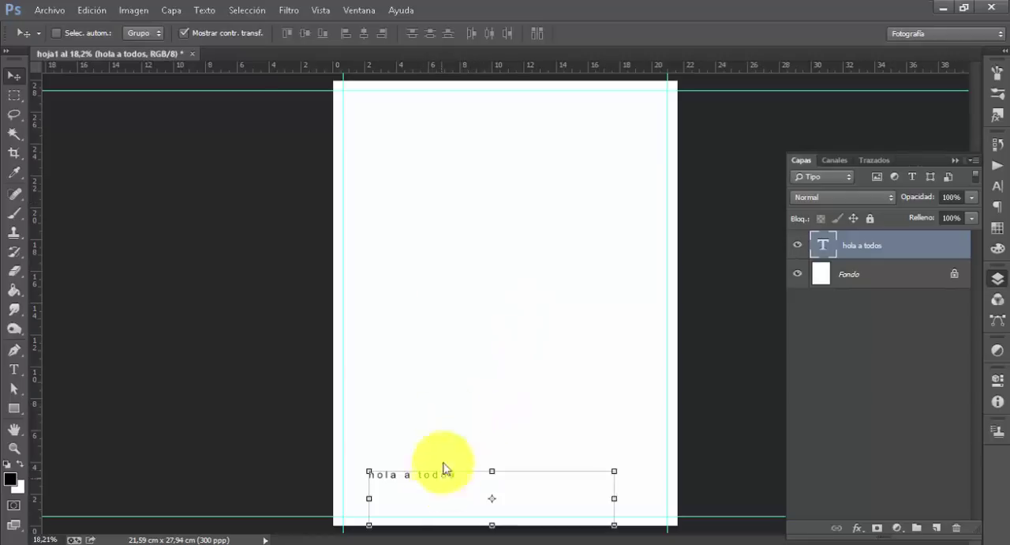
drag(445, 467, 447, 132)
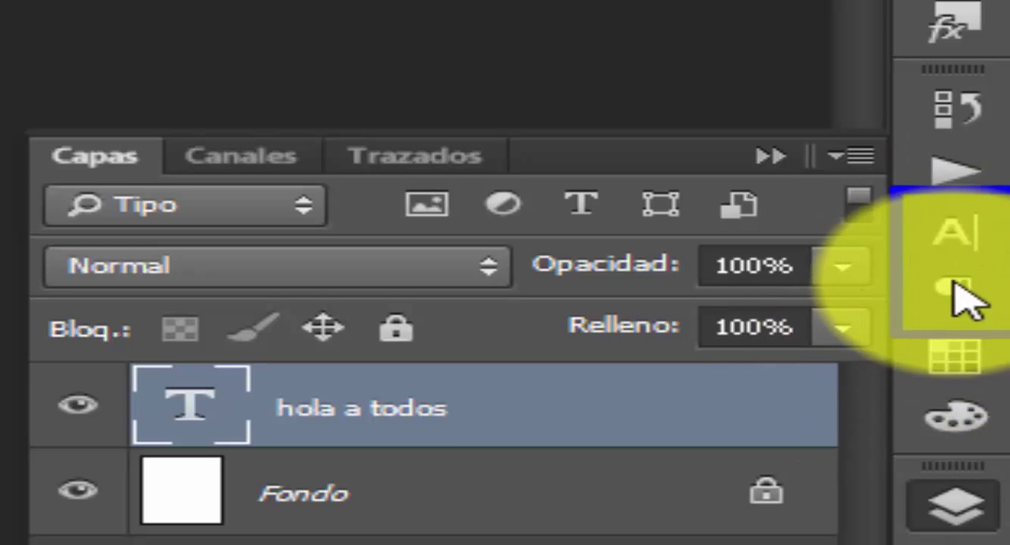
Look at the text layer's Character and Paragraph settings and check the list of available windows for them
click(972, 241)
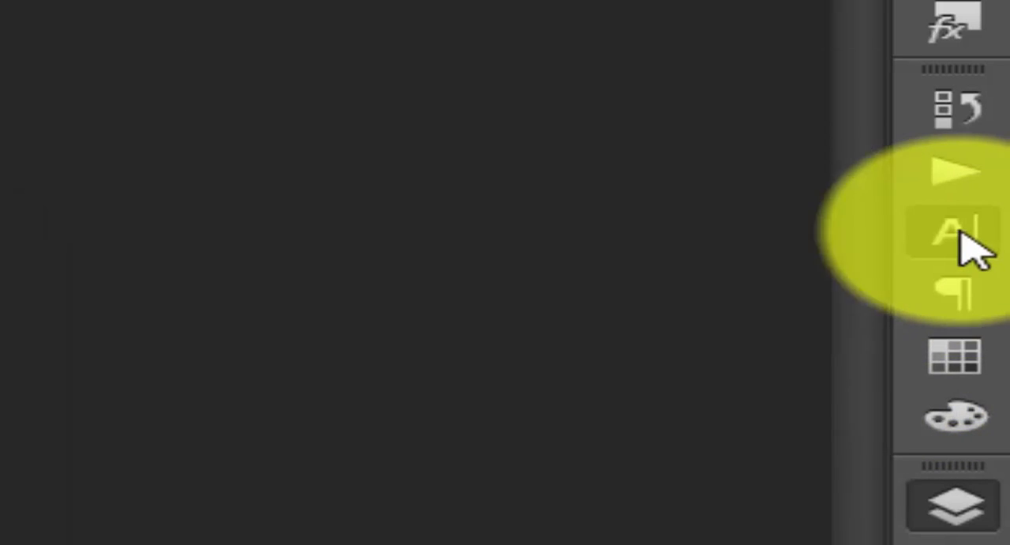
click(963, 287)
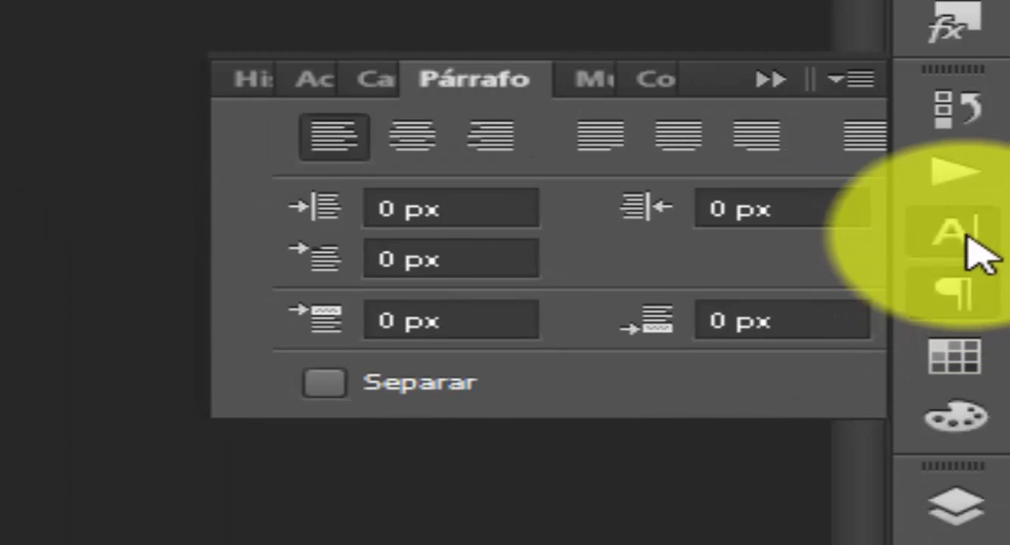
click(965, 233)
click(971, 285)
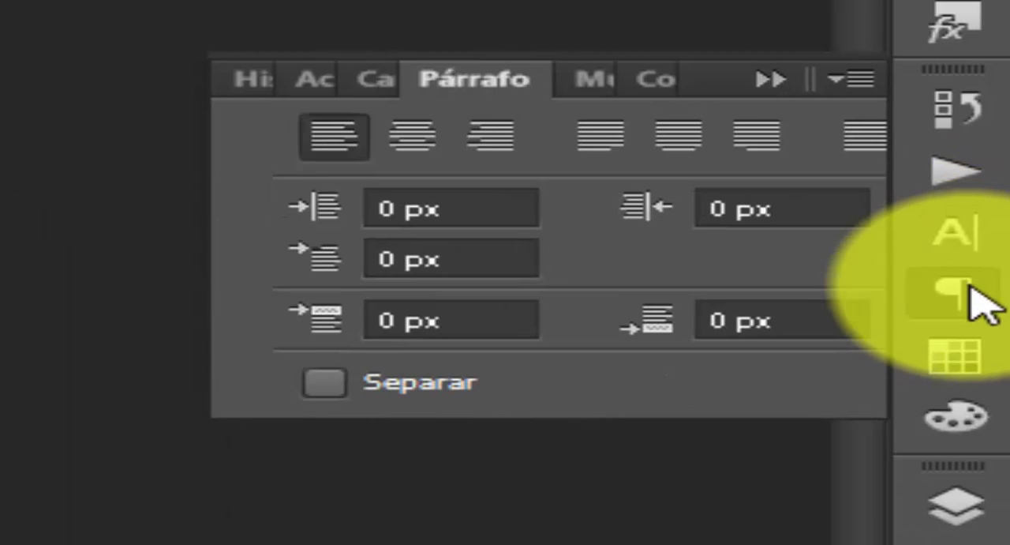
click(969, 237)
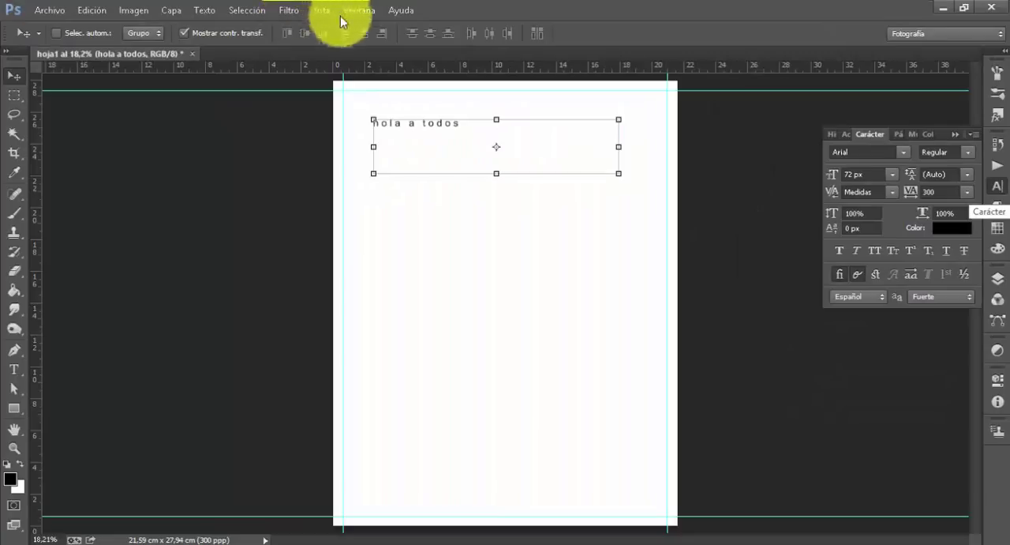
mouse_move(338, 3)
mouse_down()
mouse_move(357, 28)
mouse_move(380, 33)
mouse_up()
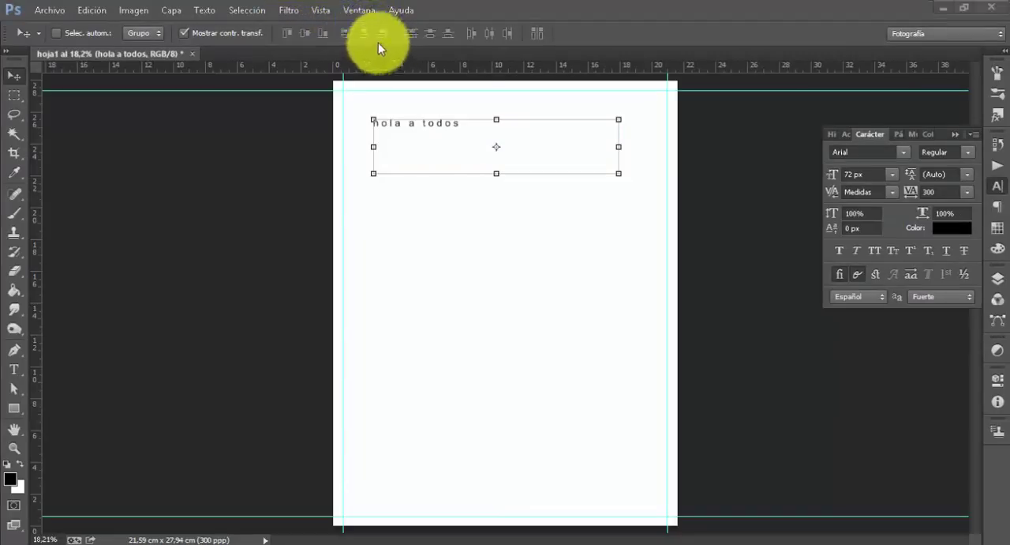
click(364, 13)
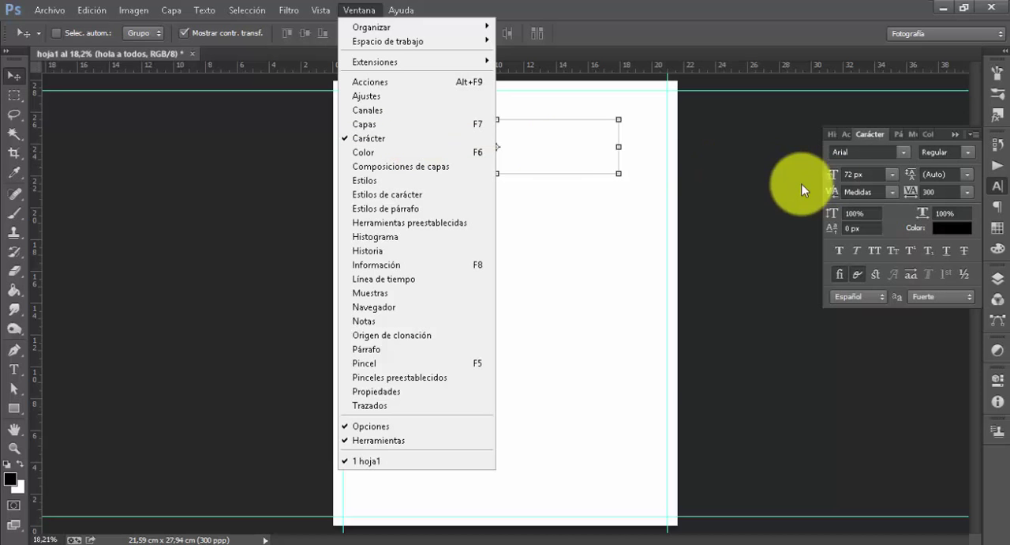
click(708, 174)
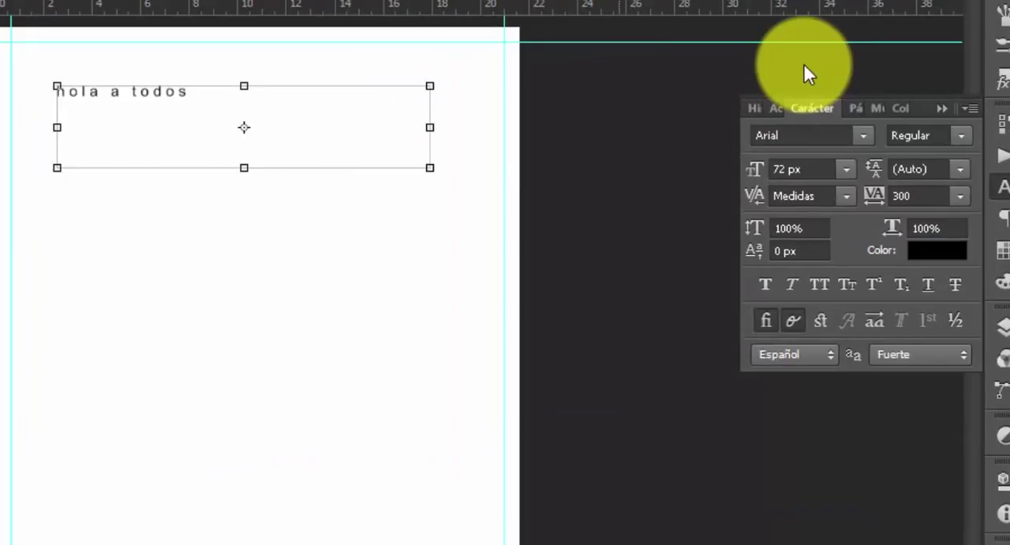
Compare the Paragraph settings with the Character settings, finishing with the Character settings displayed
click(825, 110)
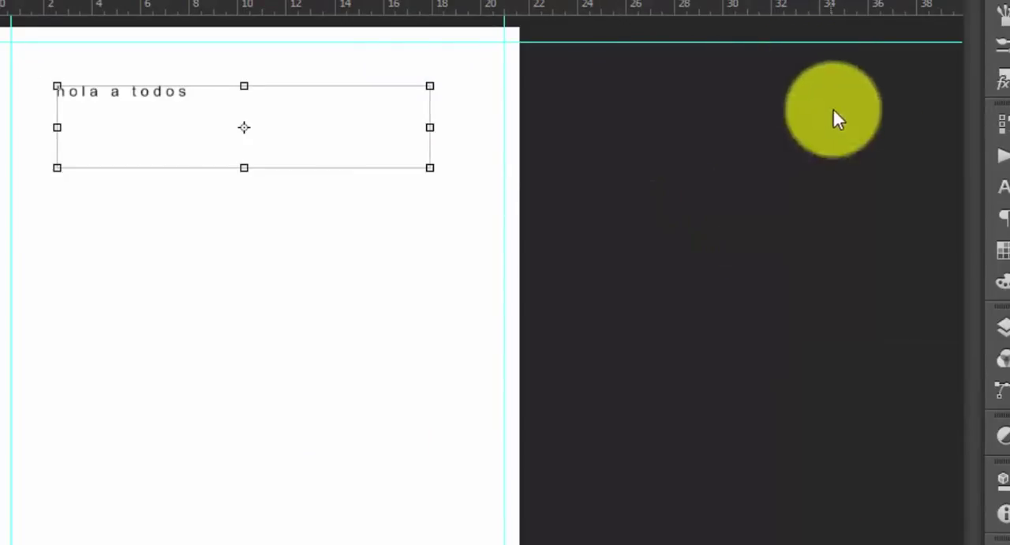
click(1001, 218)
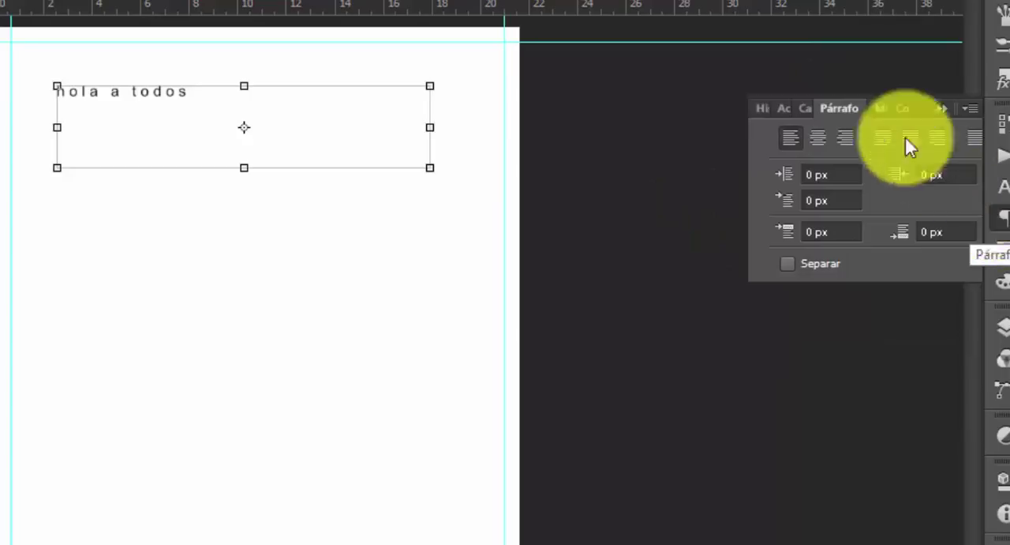
click(835, 108)
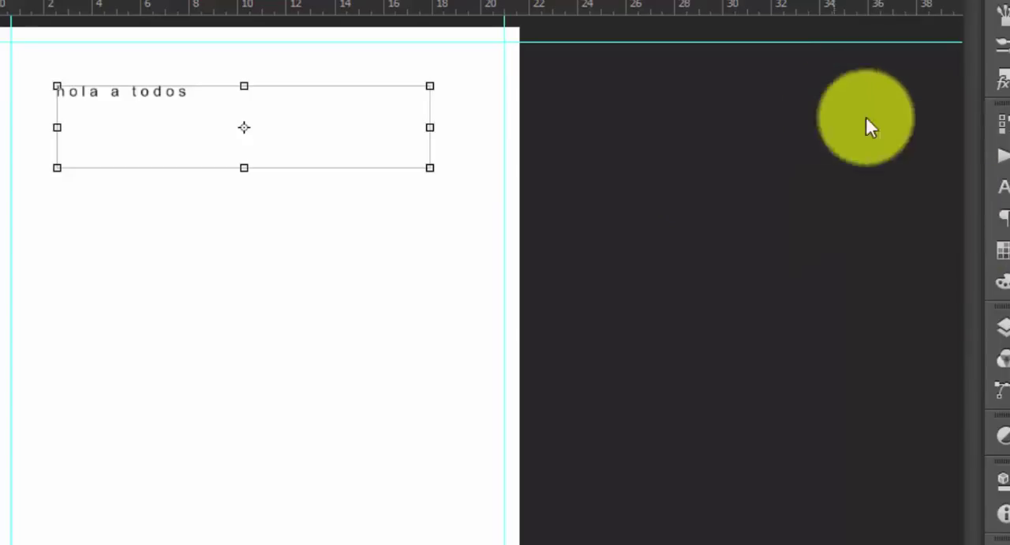
click(1001, 216)
click(808, 109)
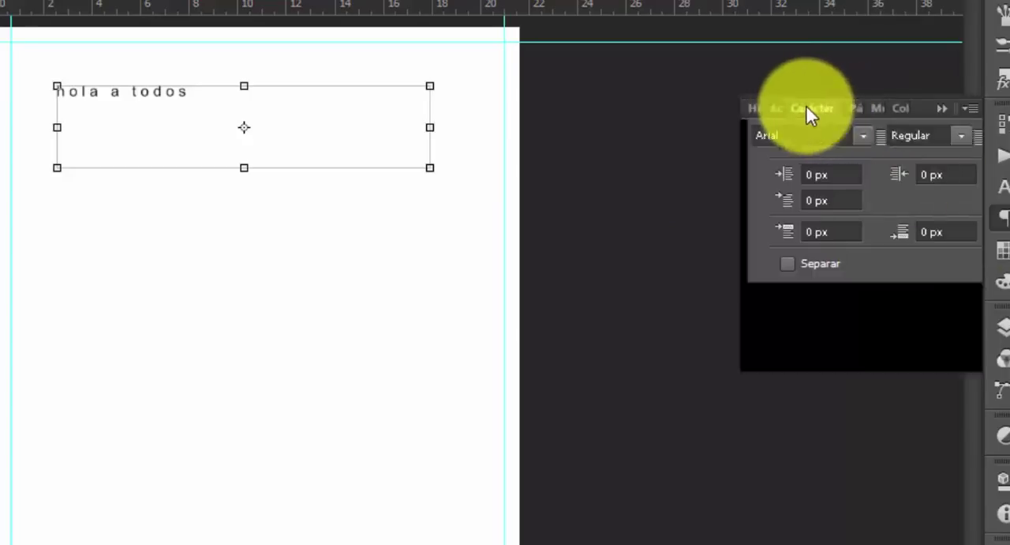
click(859, 109)
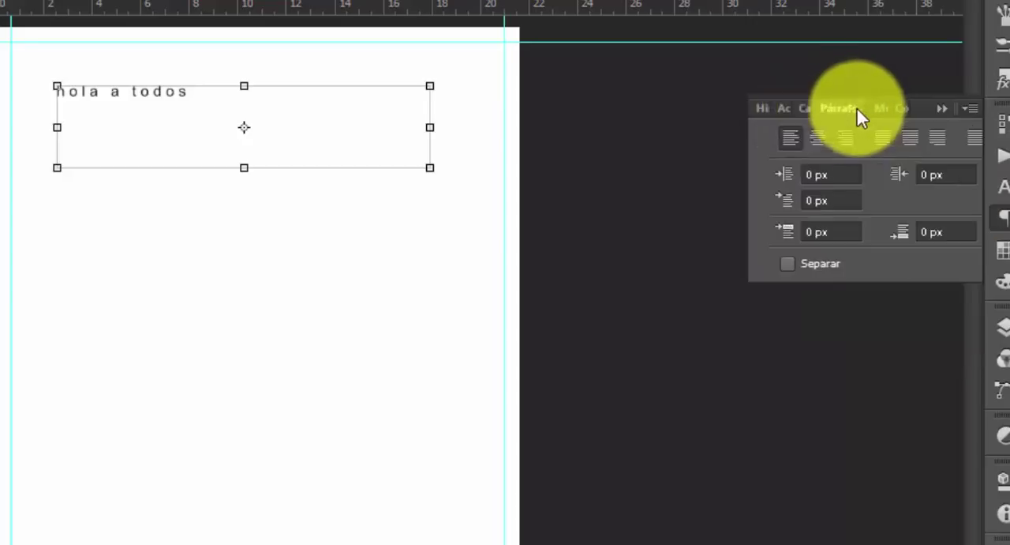
click(809, 109)
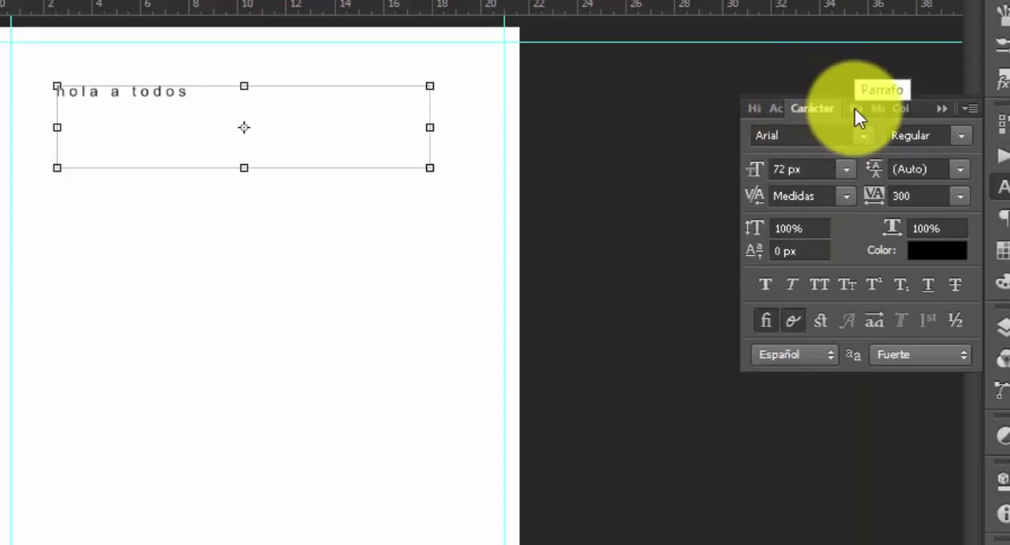
click(858, 111)
click(809, 111)
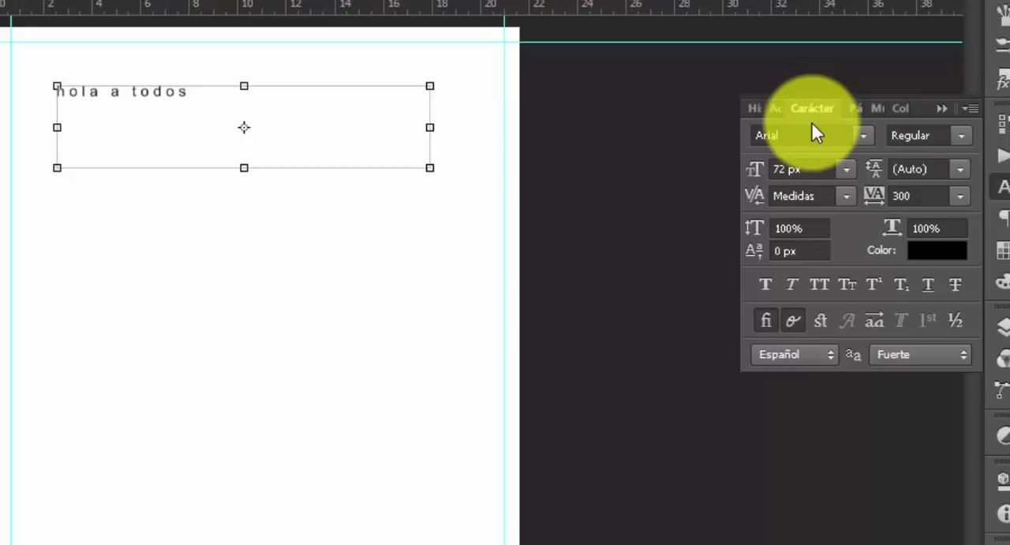
Try the fonts Bauhaus 93, Bookman Old Style and Chiller on the "hola a todos" text and set it to Cooper Black
click(867, 142)
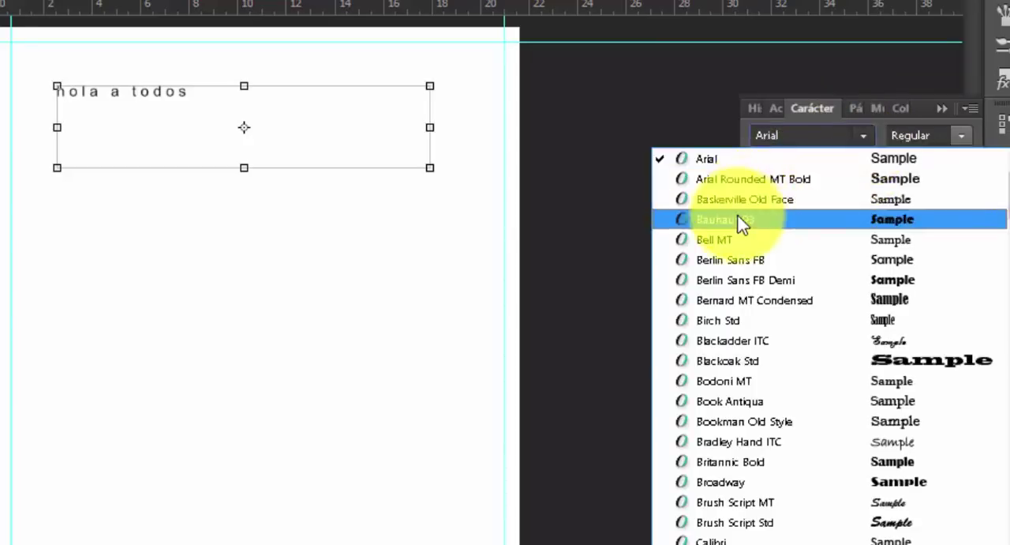
click(740, 220)
click(868, 140)
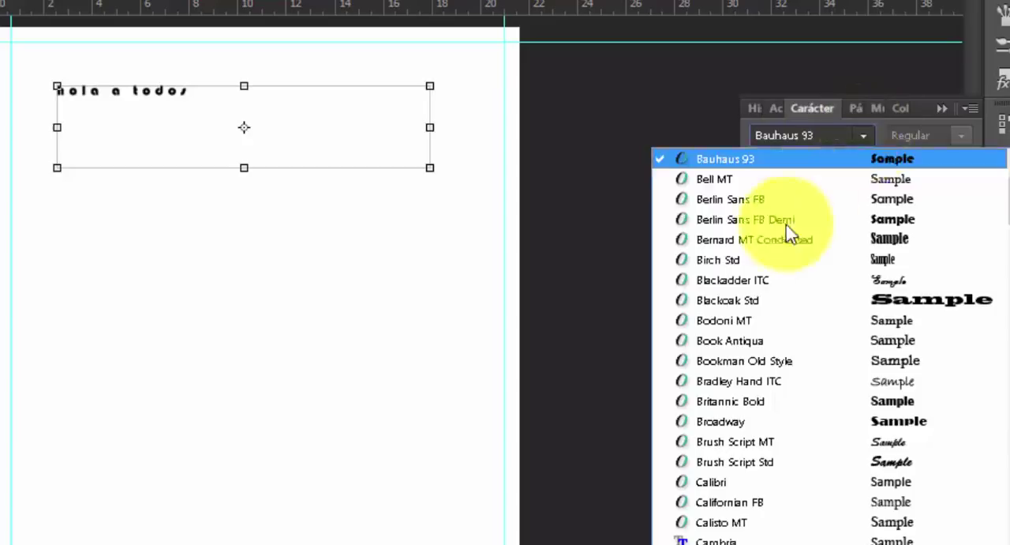
key(Escape)
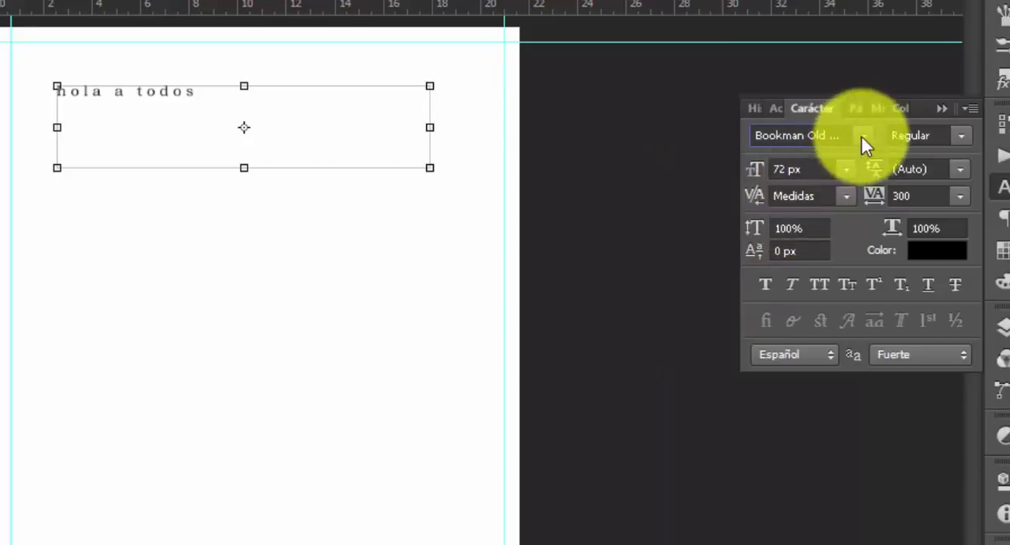
click(862, 136)
click(750, 538)
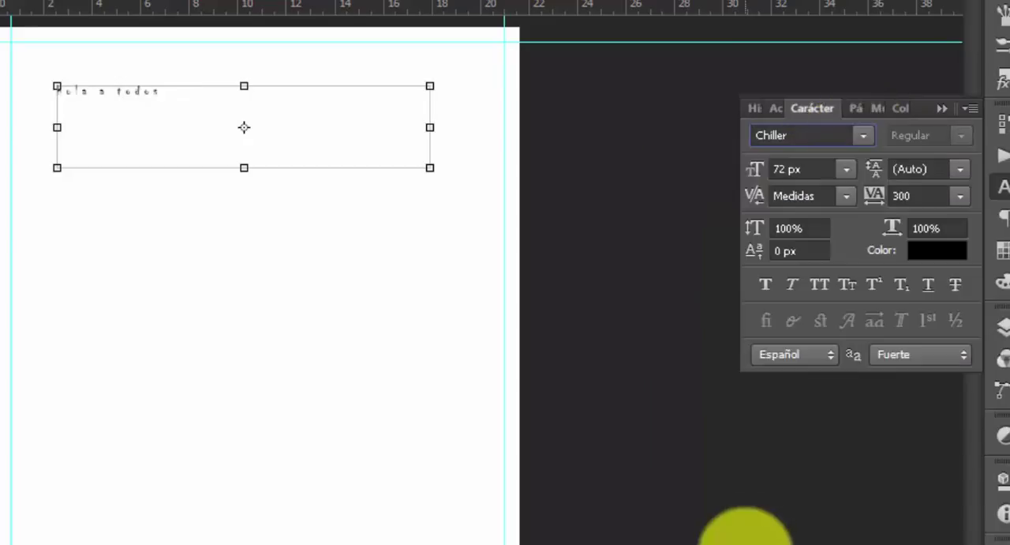
click(868, 142)
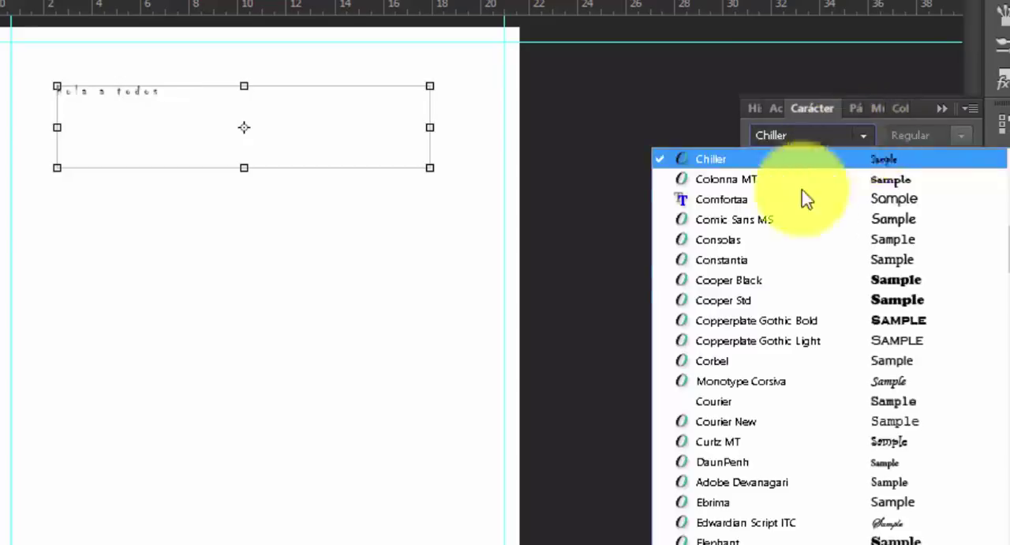
click(746, 278)
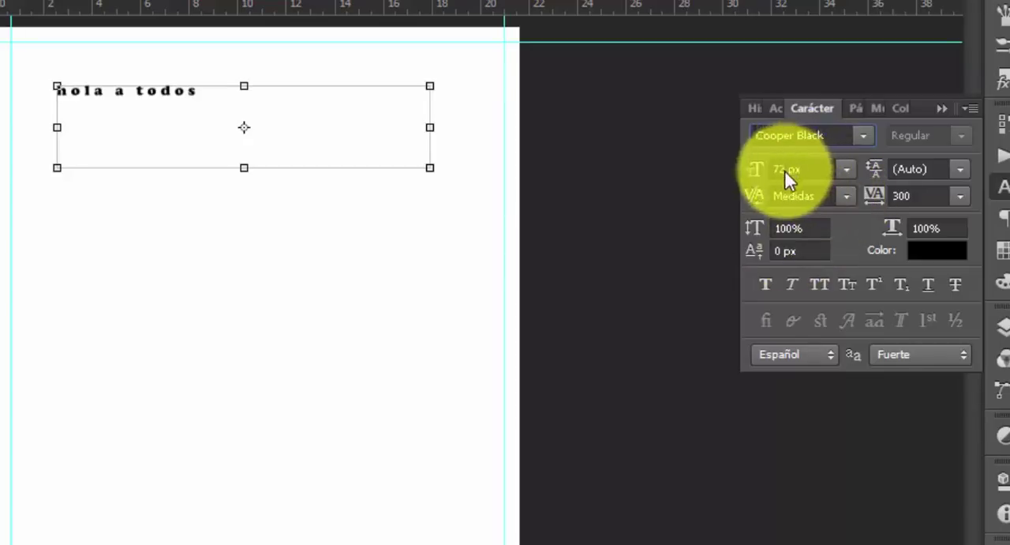
Try larger font sizes on the "hola a todos" text and set its size to 105 px
click(847, 170)
click(845, 173)
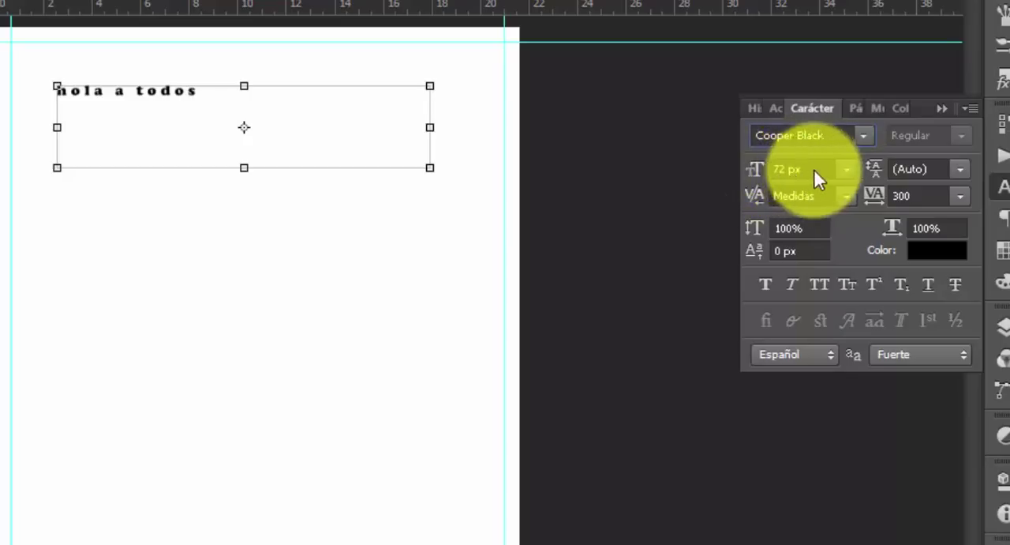
drag(813, 169, 766, 169)
click(811, 168)
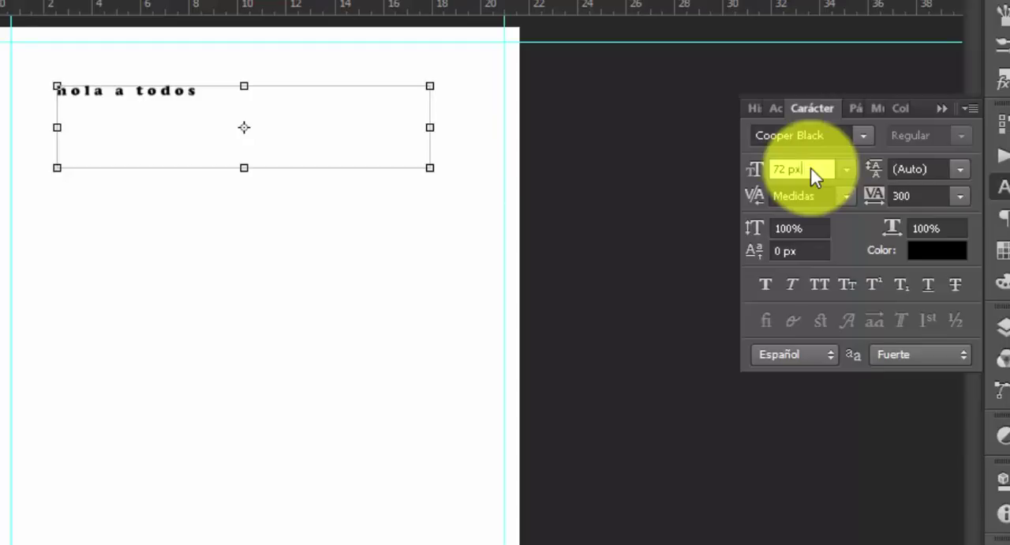
scroll(814, 168, up, 16)
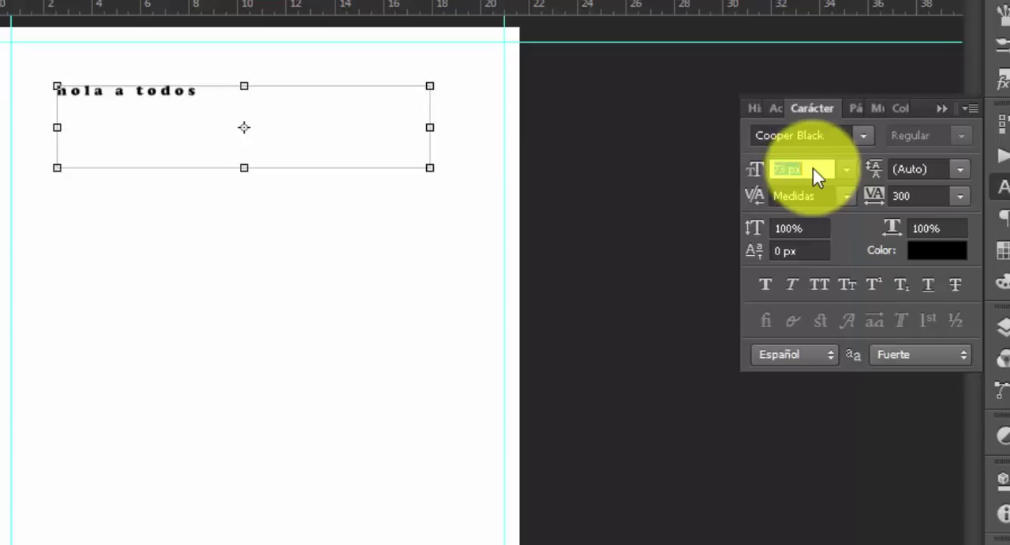
scroll(829, 174, up, 20)
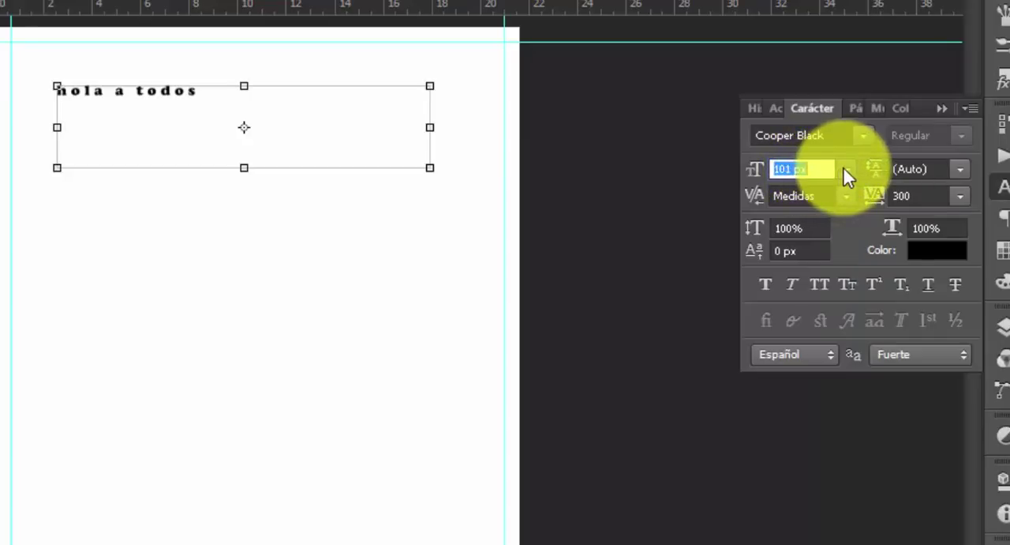
scroll(861, 171, up, 11)
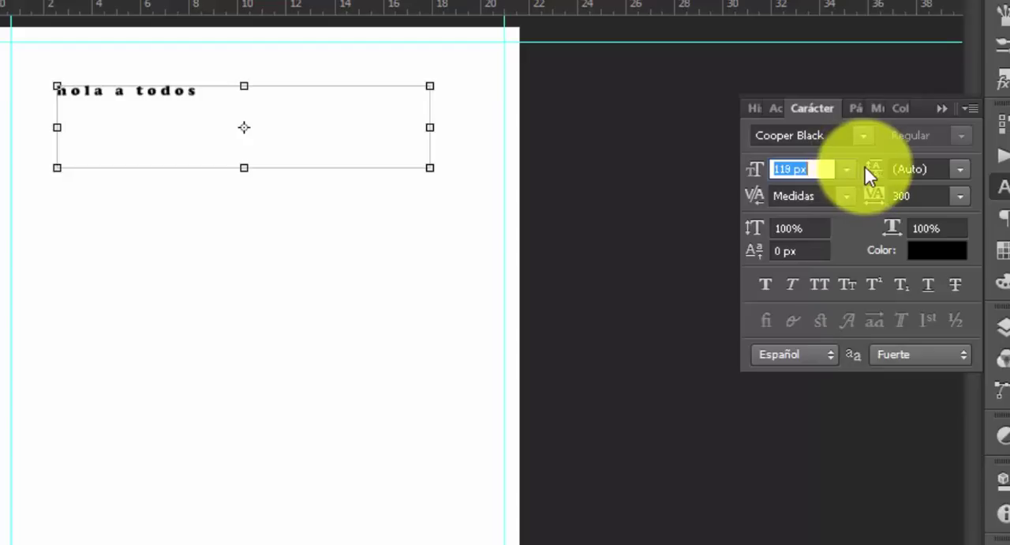
scroll(872, 174, up, 1)
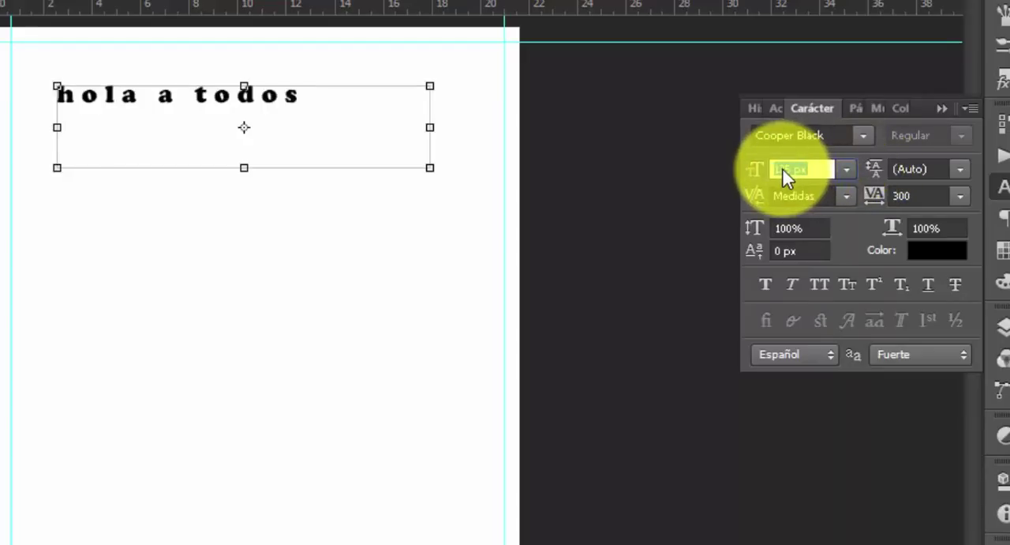
drag(783, 168, 817, 168)
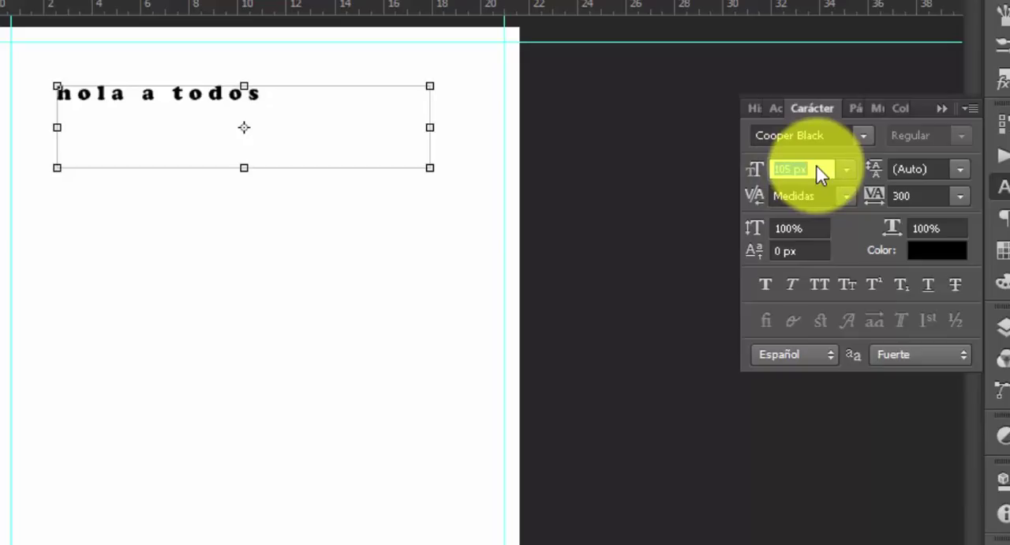
click(847, 168)
click(847, 169)
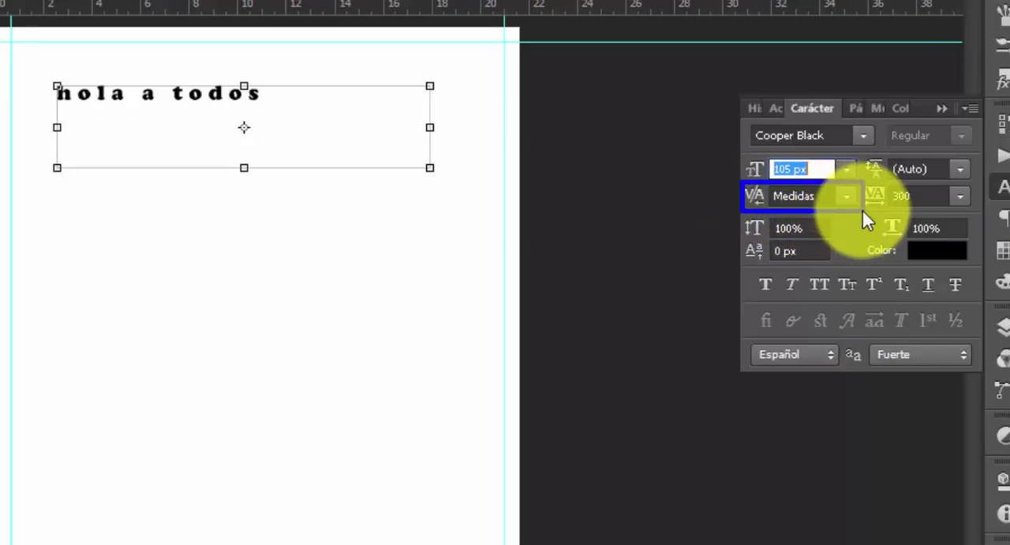
key(Escape)
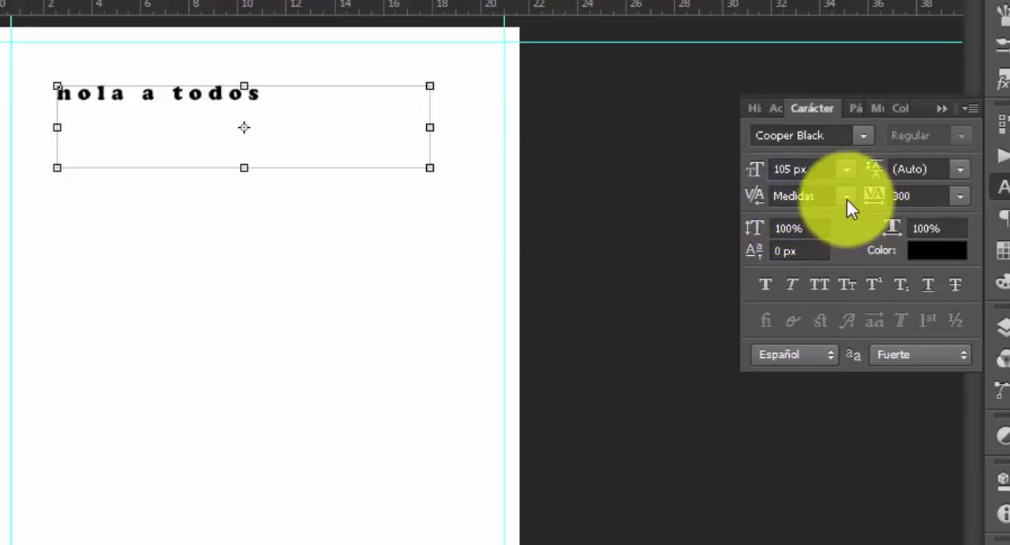
Set the kerning of the "hola a todos" text to Óptica, try wider tracking, and reduce the tracking to 140
click(847, 198)
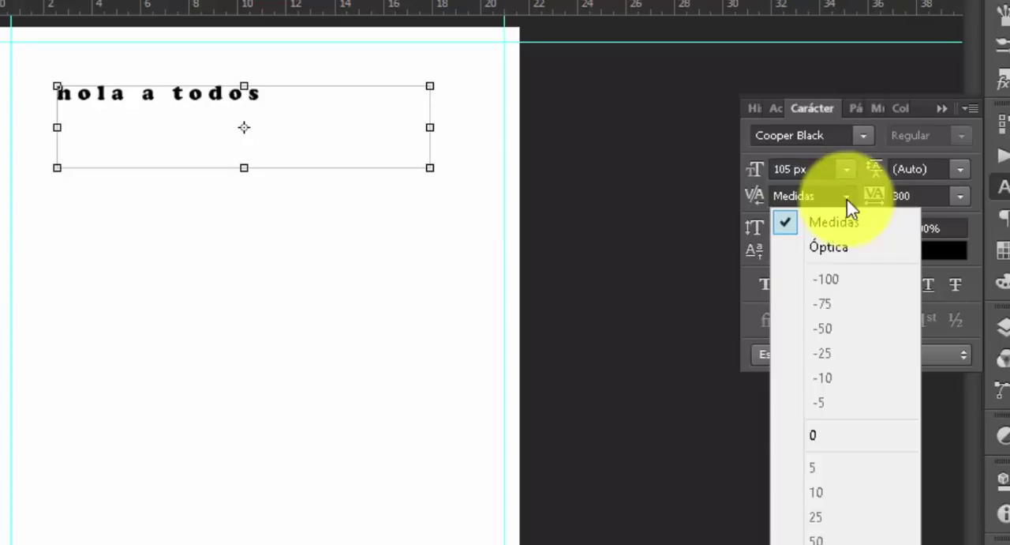
click(834, 246)
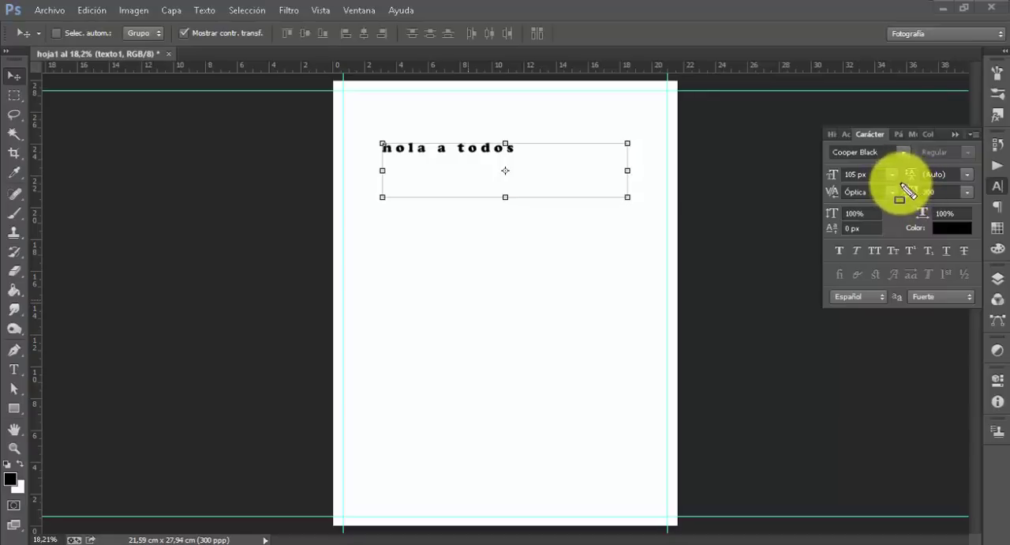
click(942, 193)
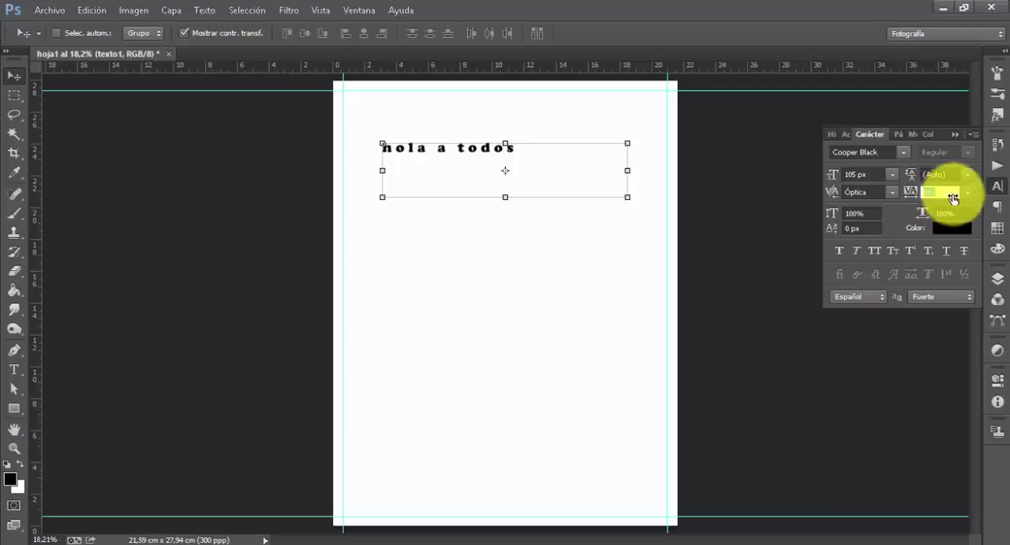
text(900)
key(Return)
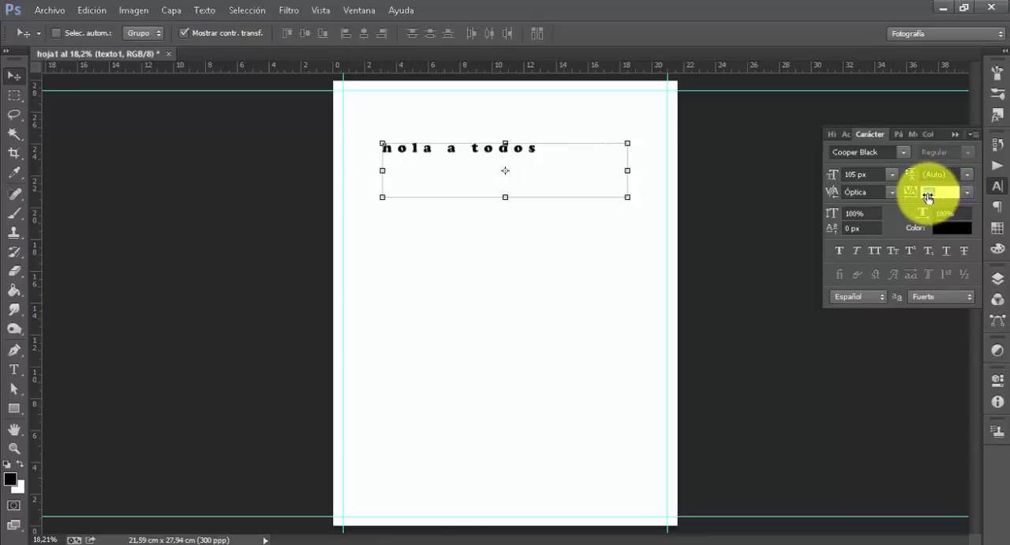
drag(928, 198, 916, 196)
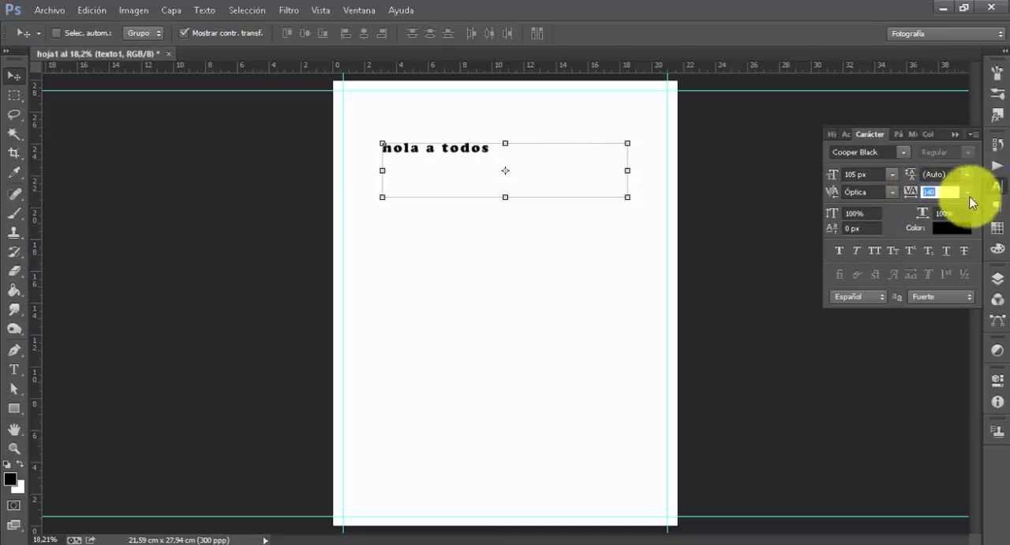
Try the preset tracking values 0, -100, 10 and 75 on the "hola a todos" text
click(968, 192)
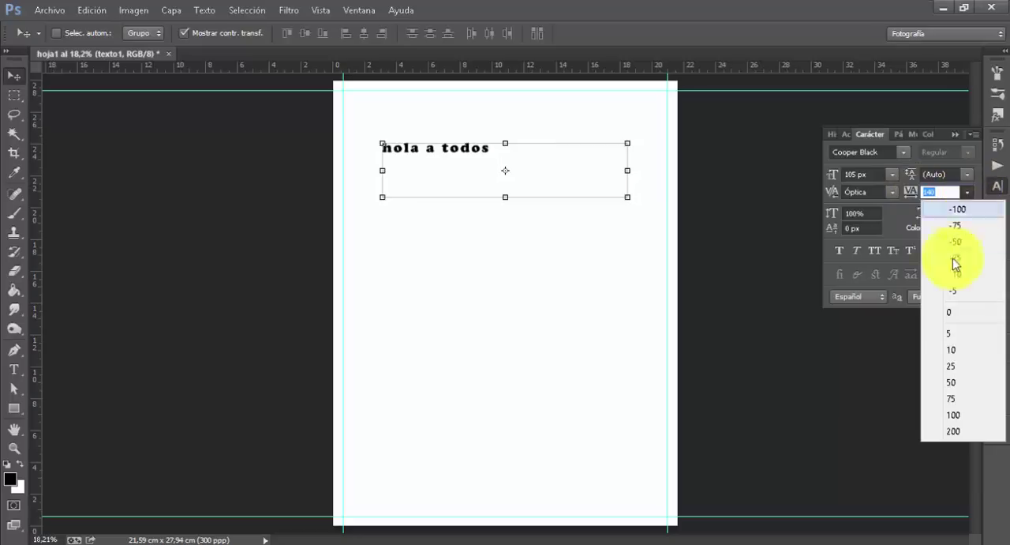
click(953, 313)
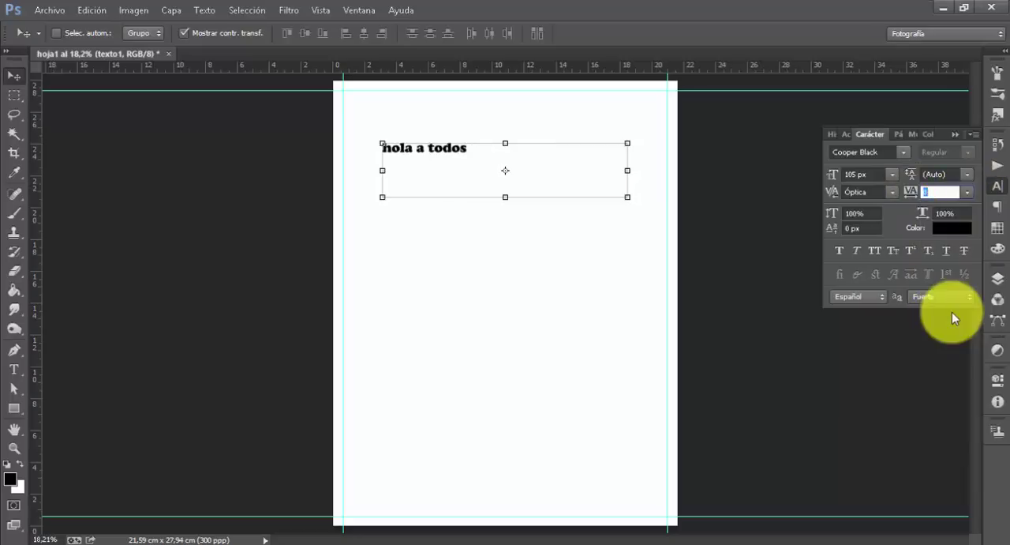
click(970, 192)
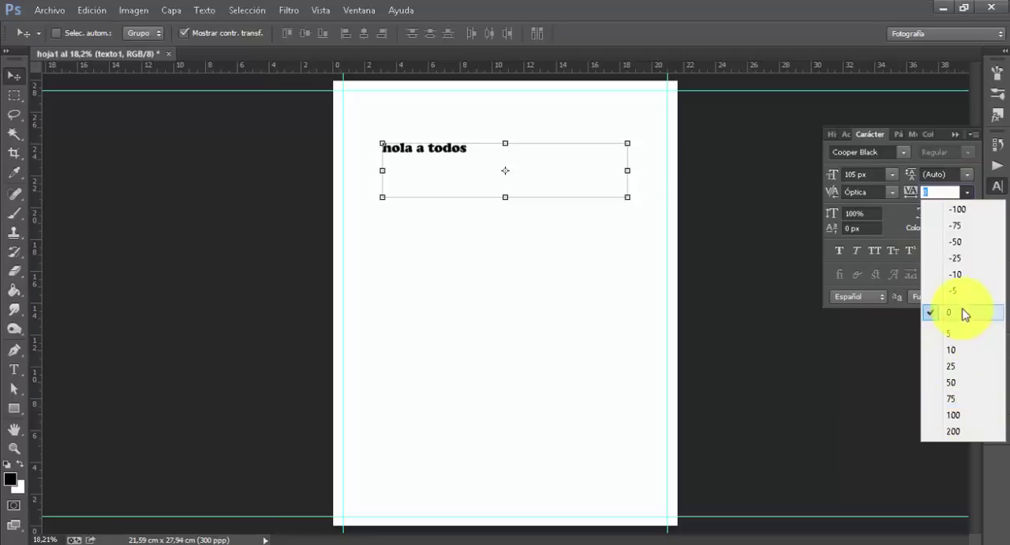
click(963, 210)
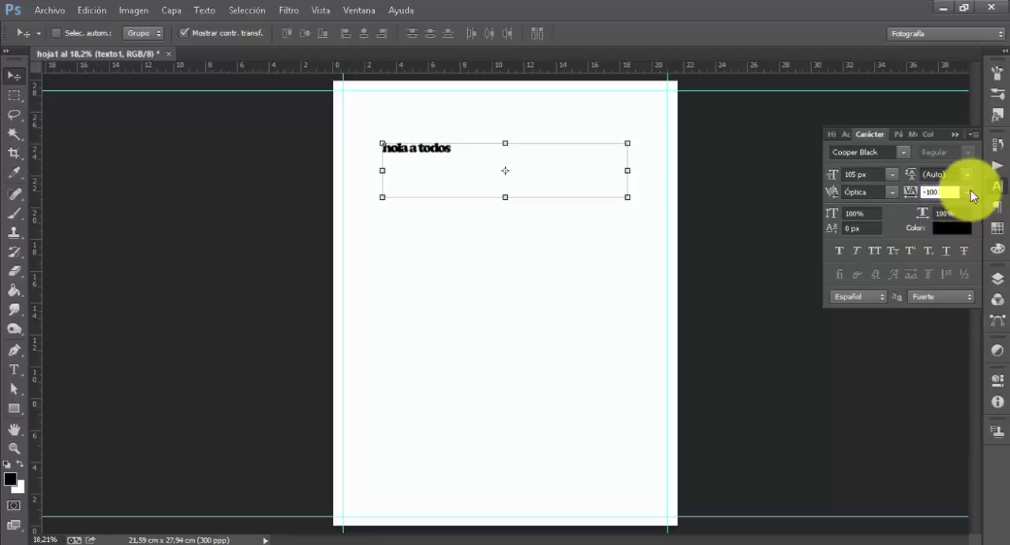
click(970, 193)
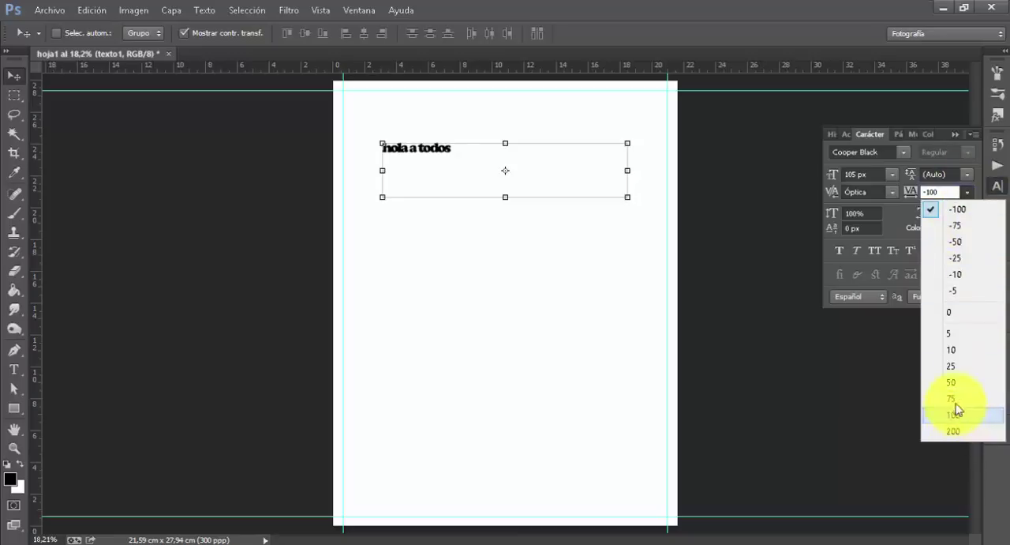
click(953, 351)
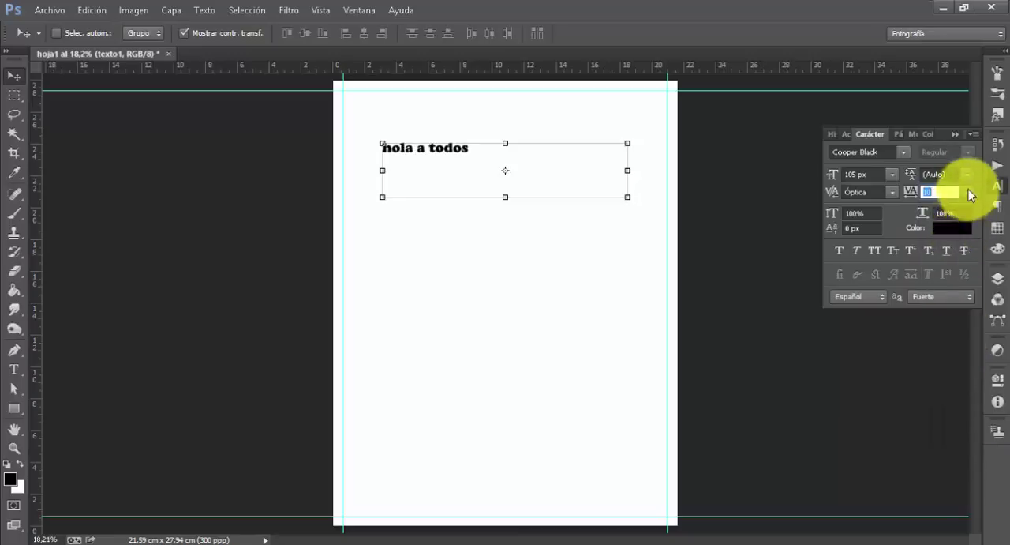
click(969, 192)
click(963, 388)
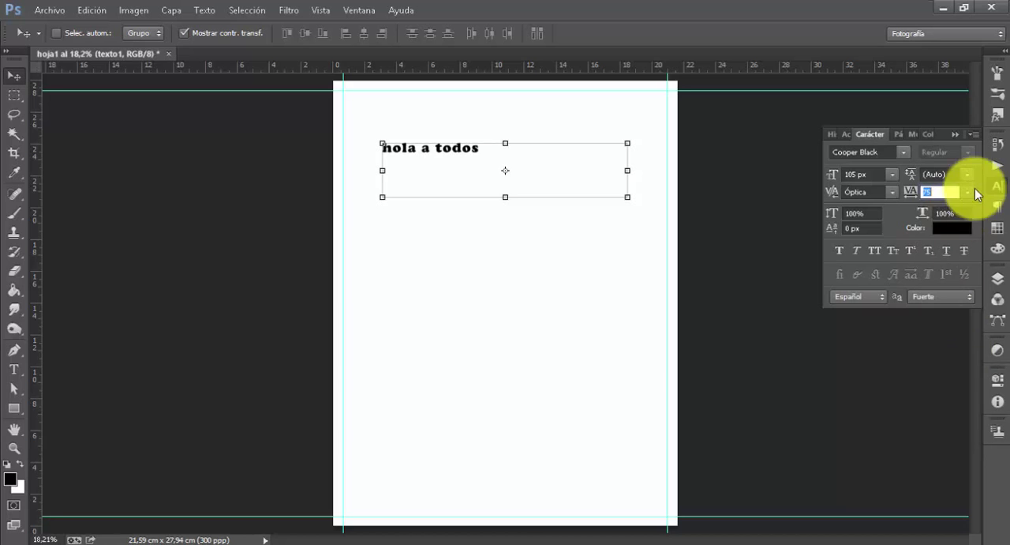
Try a tracking value of 100 on the text and set it to 200
click(970, 192)
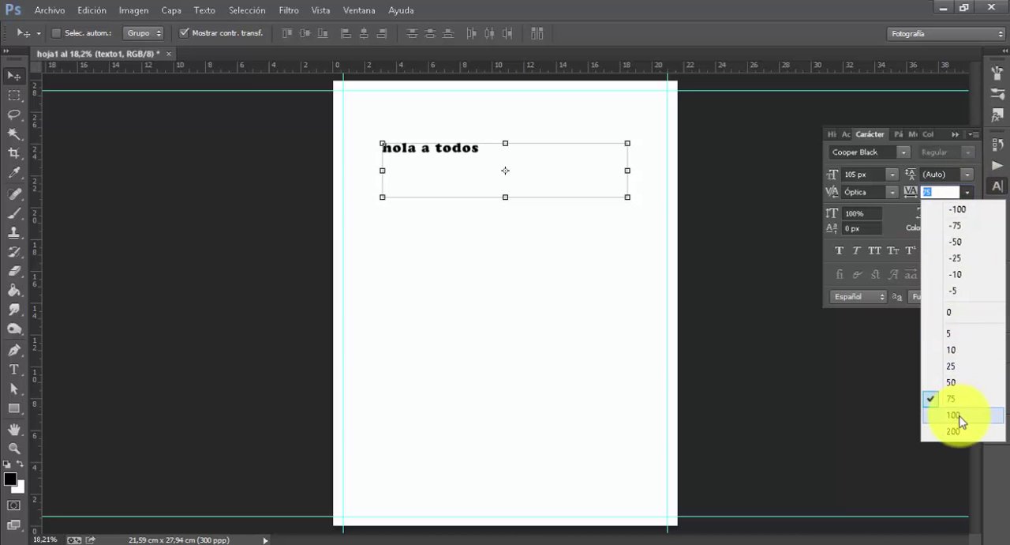
click(956, 416)
click(970, 195)
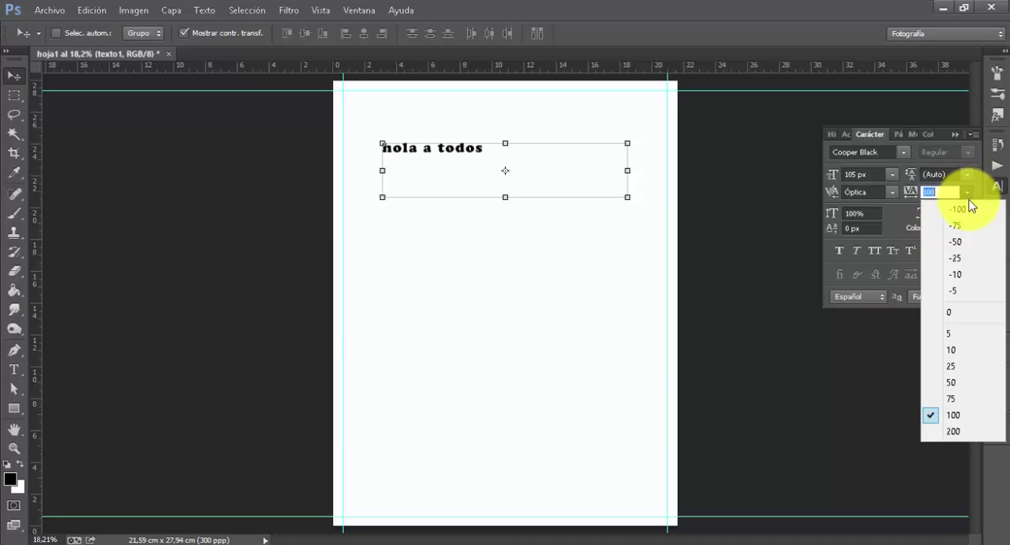
click(956, 432)
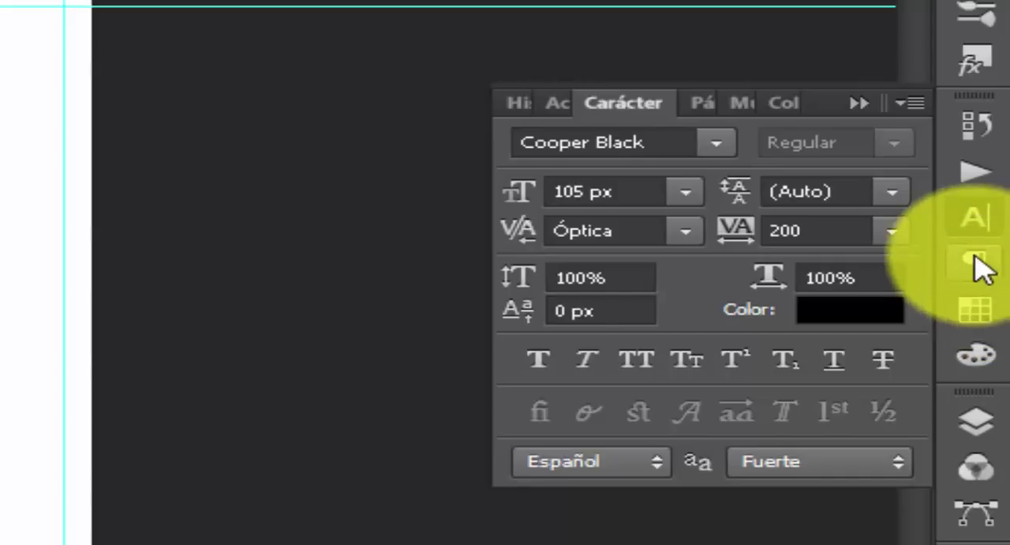
Display the Paragraph settings and raise the left indent of the "hola a todos" text gradually to about 21 px
click(984, 267)
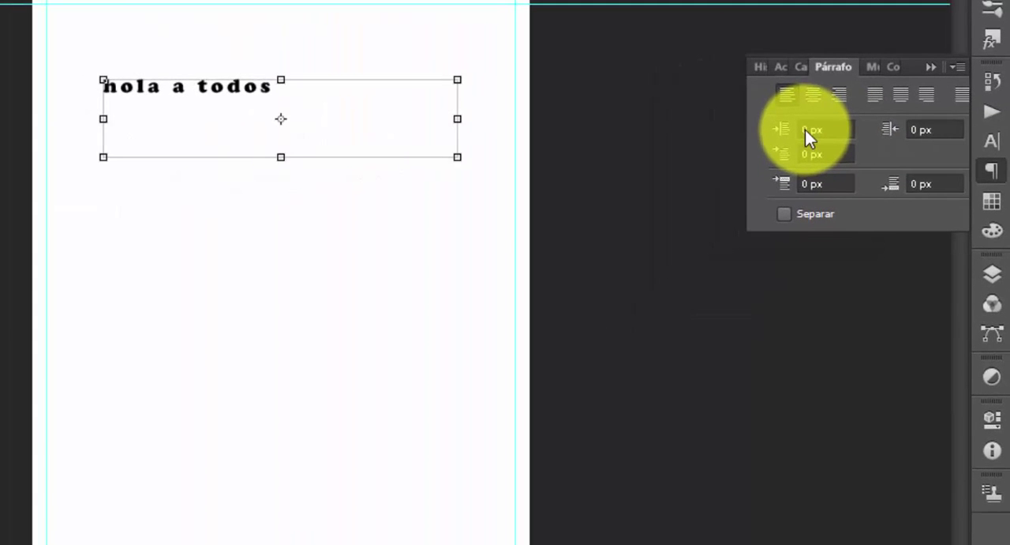
click(805, 130)
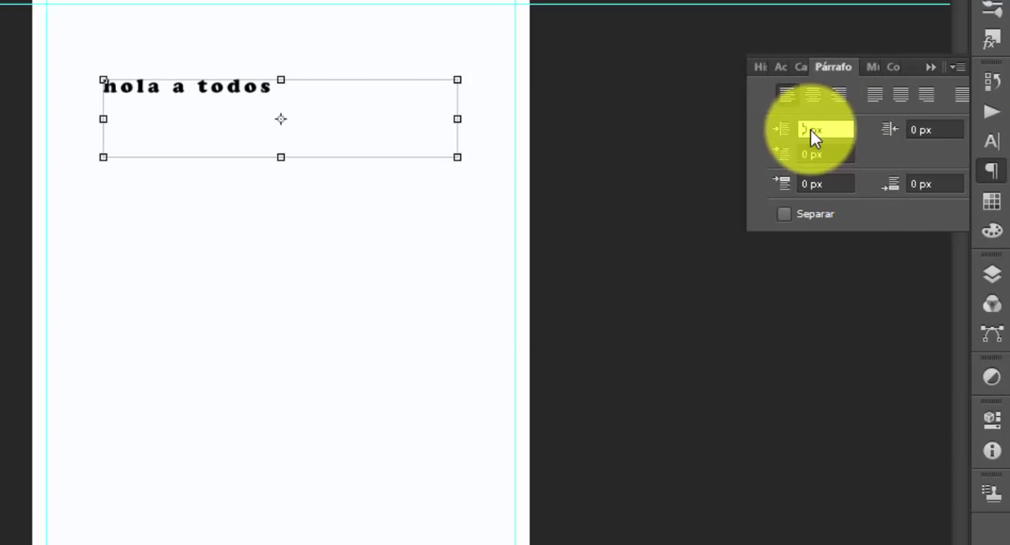
text(1,2)
key(Return)
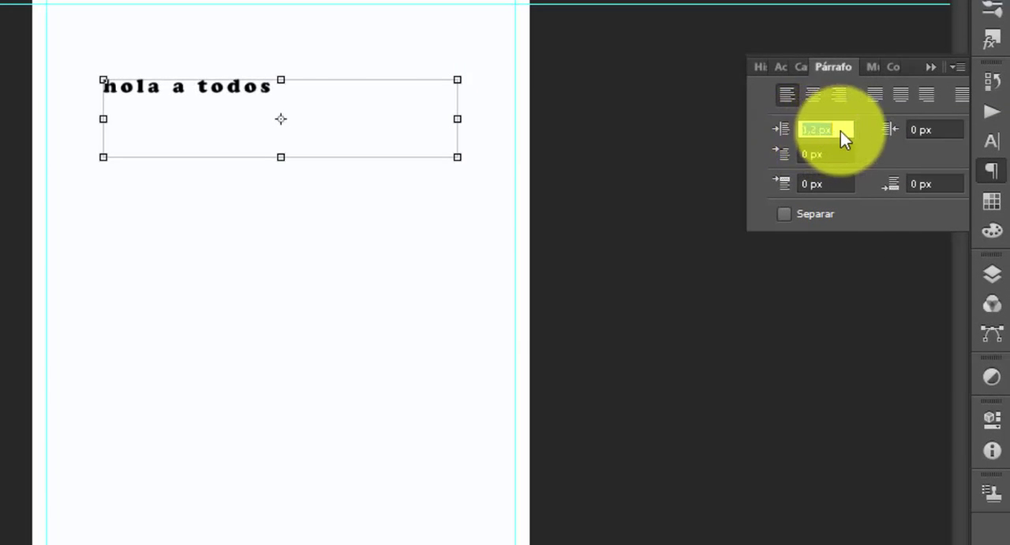
text(5,1)
key(Return)
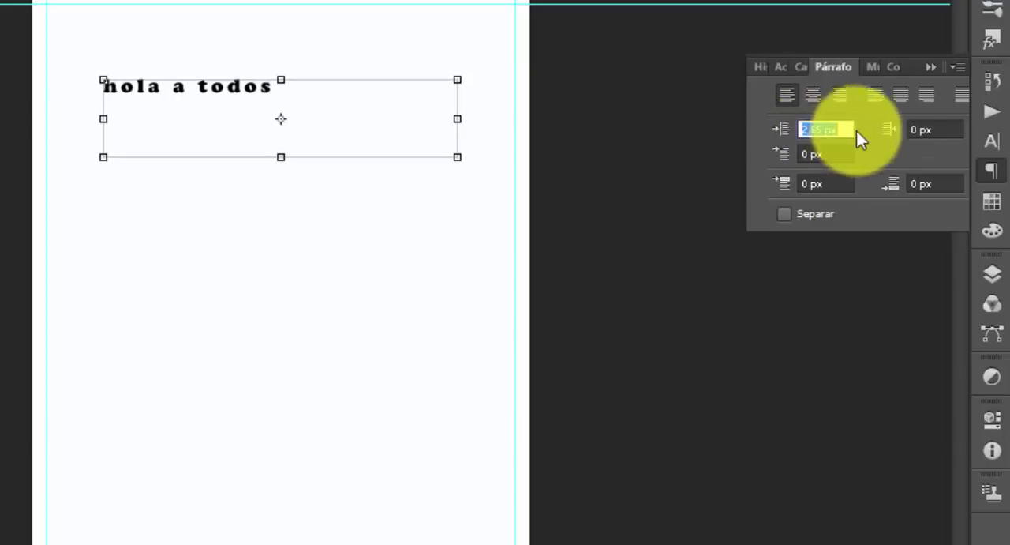
text(11)
key(Return)
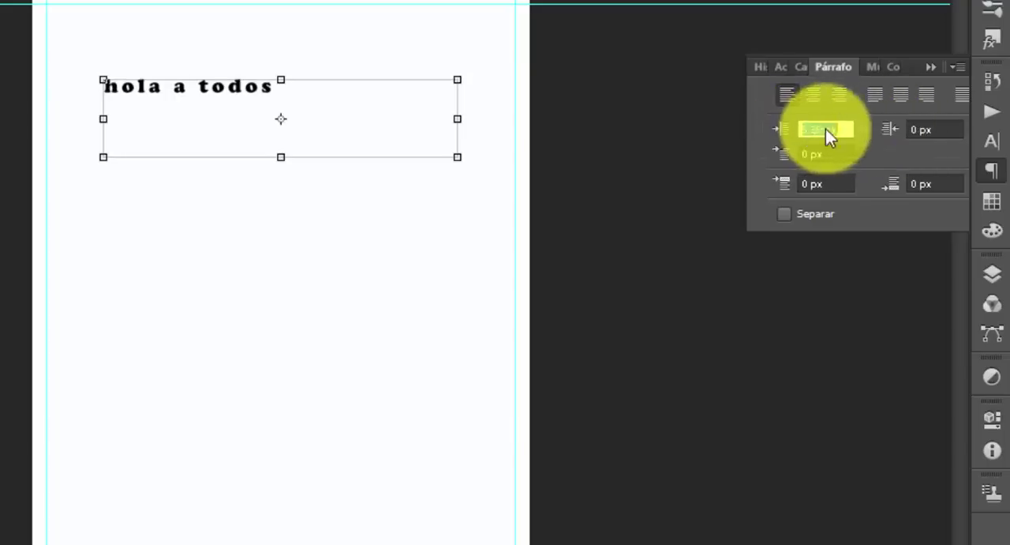
drag(934, 129, 989, 129)
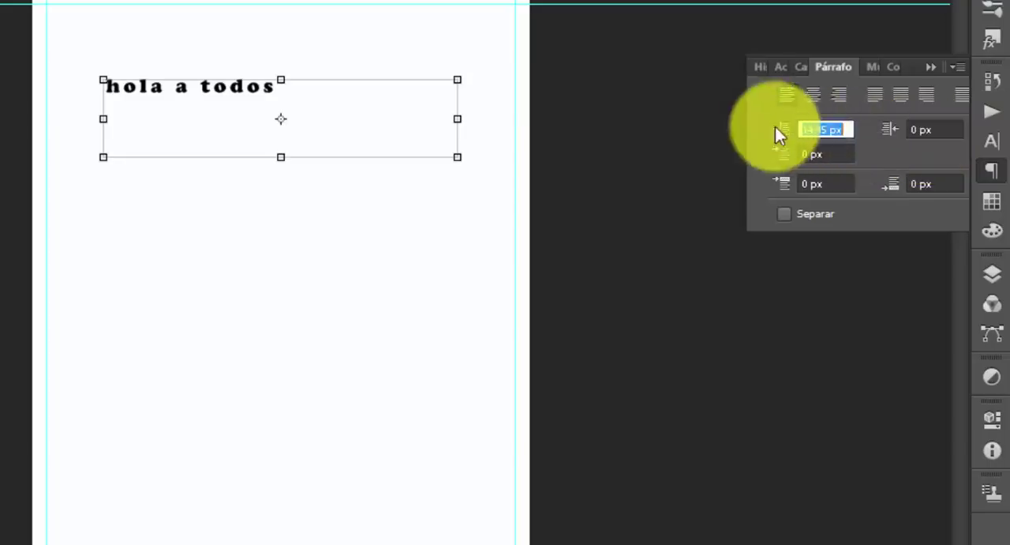
drag(815, 130, 873, 131)
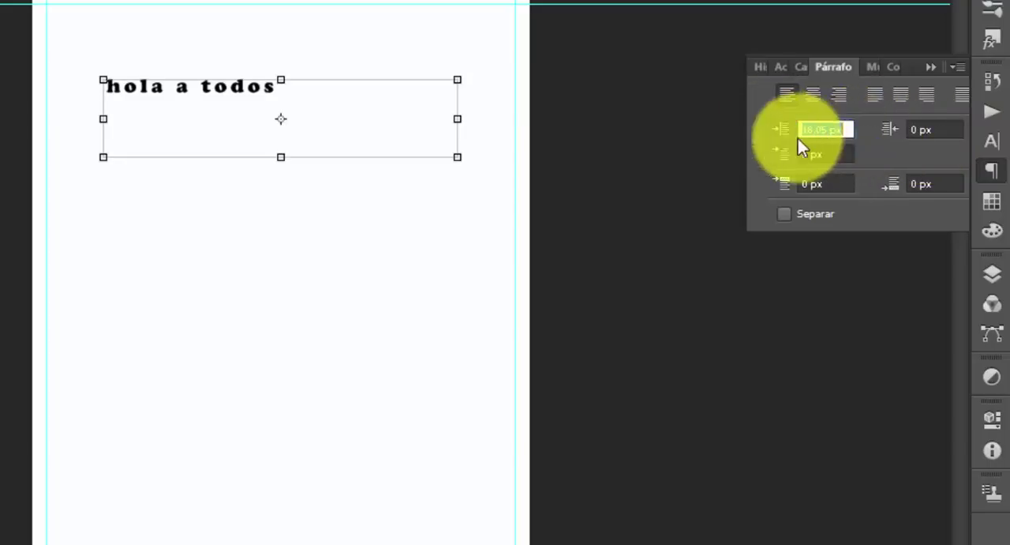
drag(804, 141, 879, 137)
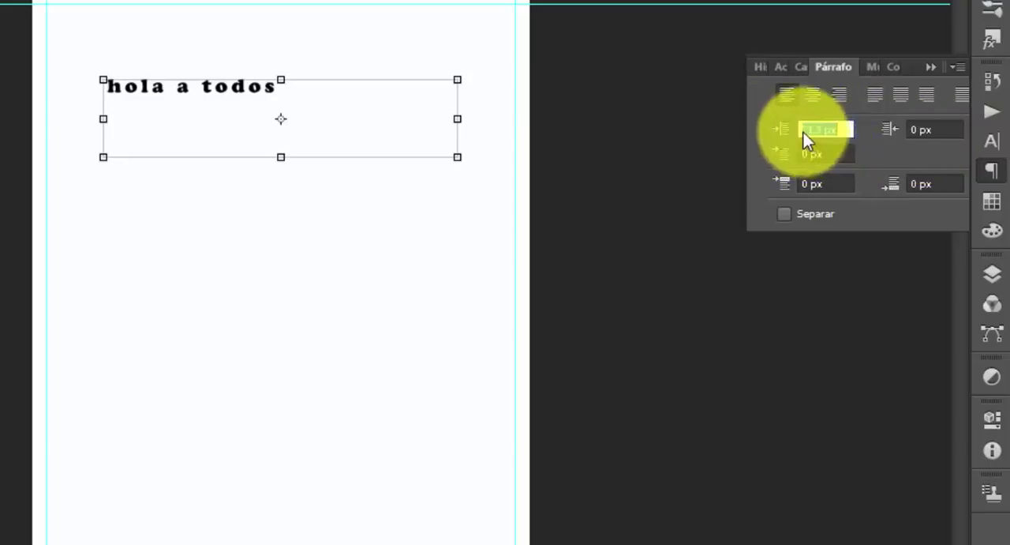
Set the left indent of the "hola a todos" paragraph to 100 px
drag(802, 130, 822, 130)
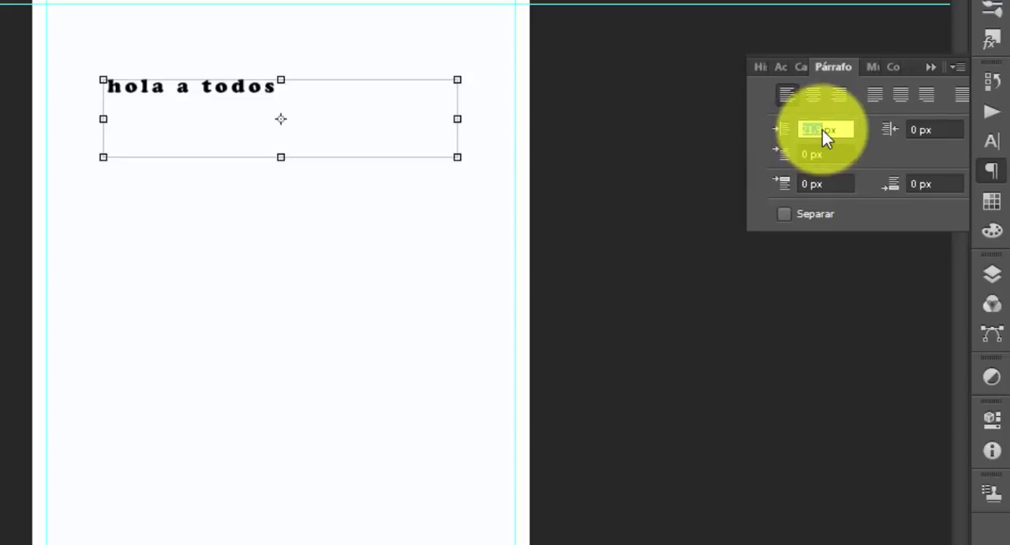
text(100)
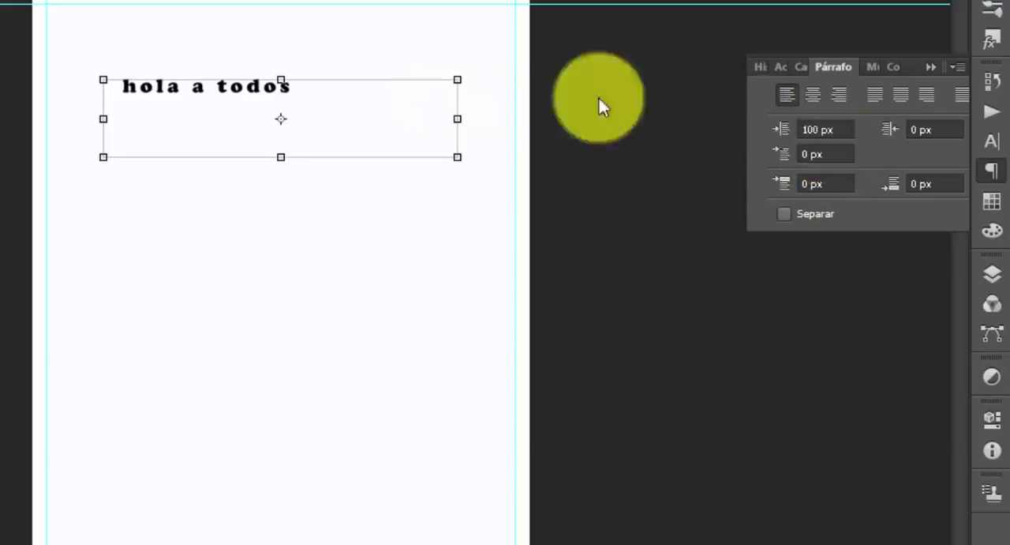
click(799, 157)
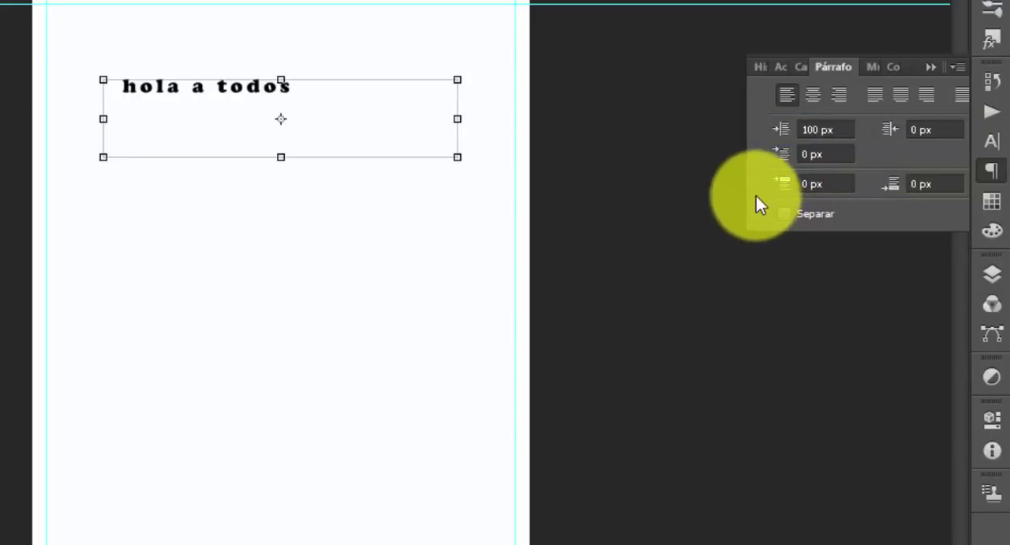
Extend the text on the texto1 layer to read "hola a todos este es un tutorial para photoshop" and commit it
drag(768, 224, 870, 227)
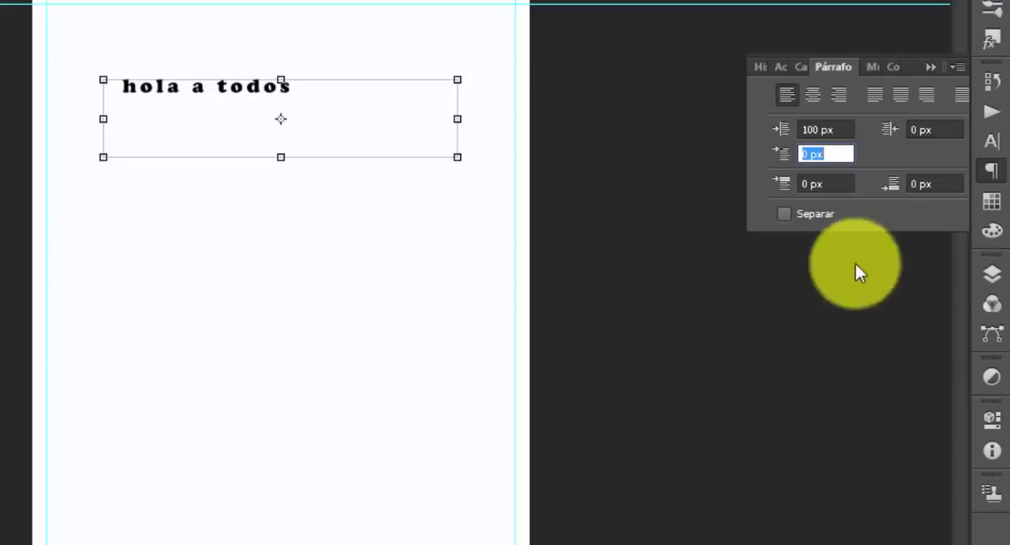
click(992, 273)
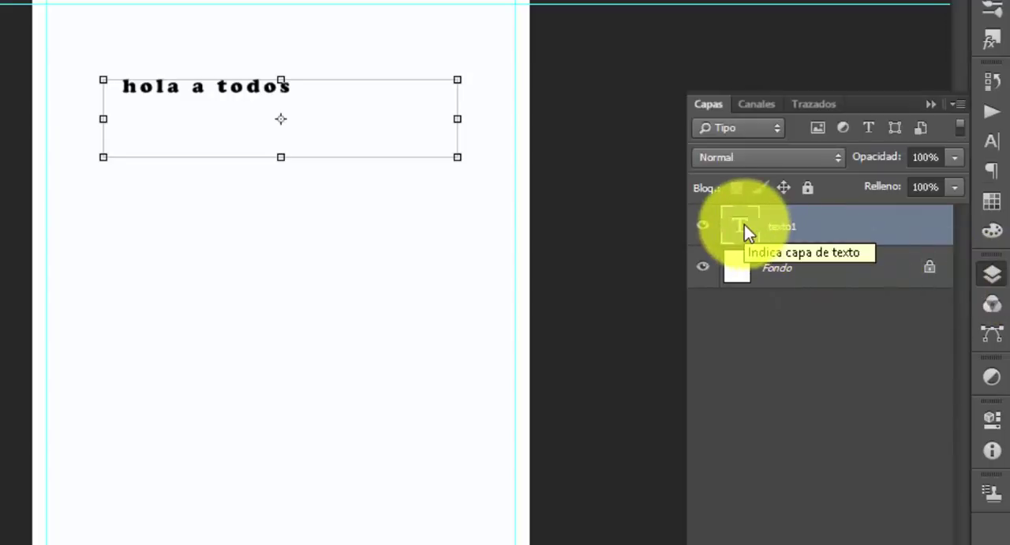
double_click(744, 224)
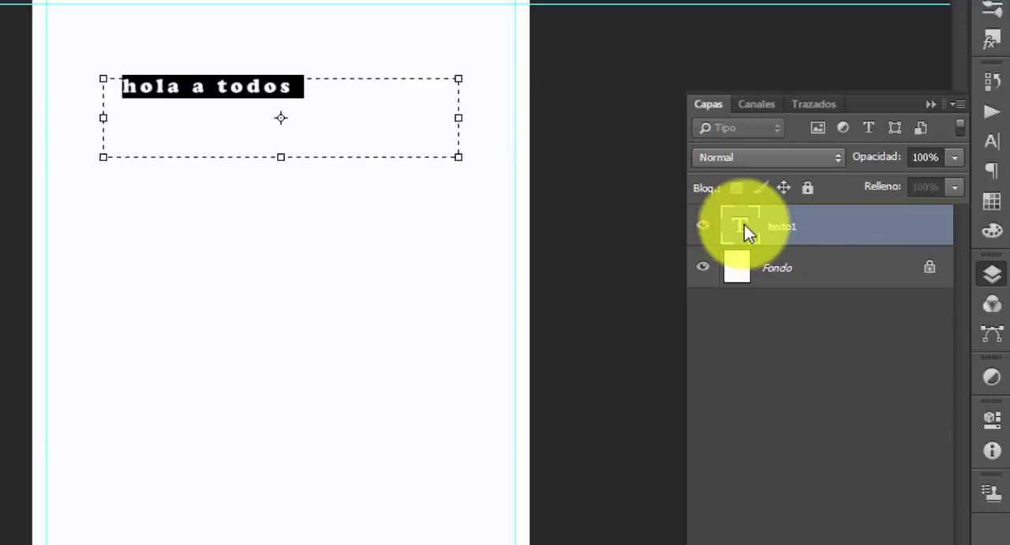
click(300, 93)
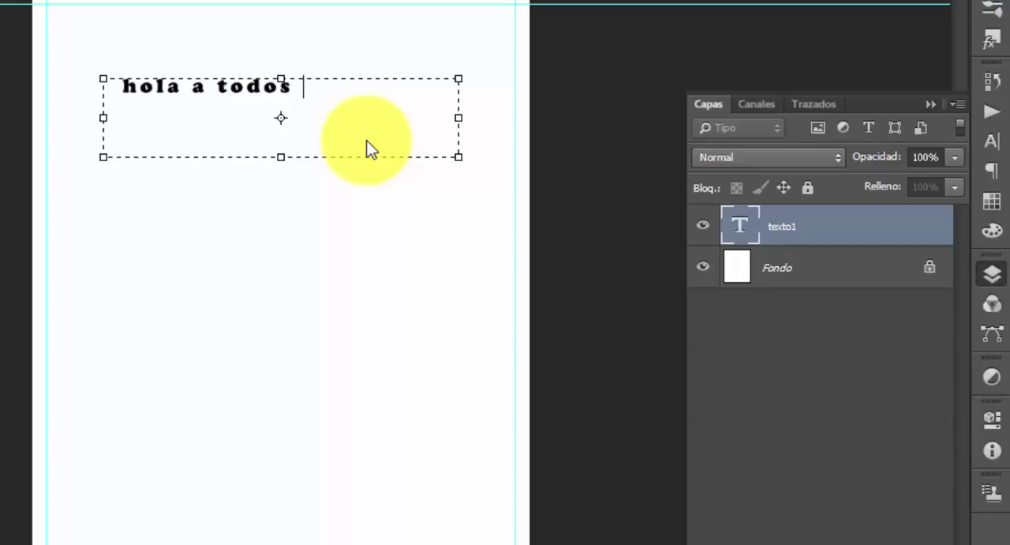
text(este e s un )
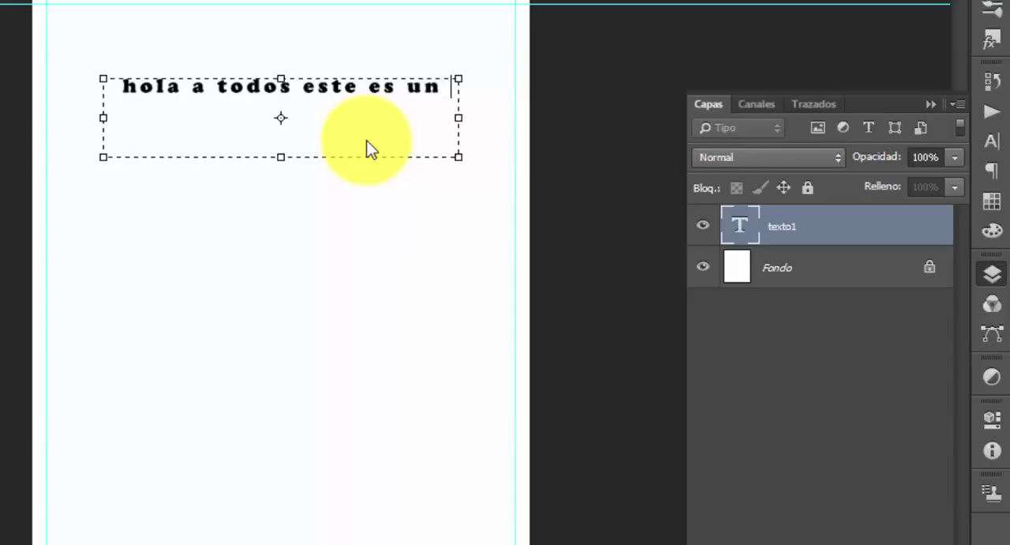
text(tuto)
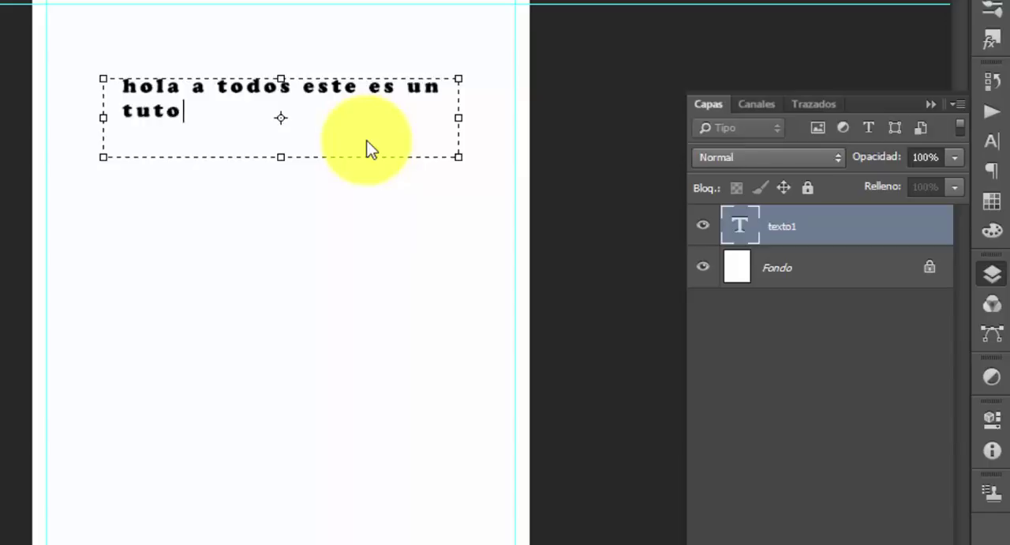
text(rial p)
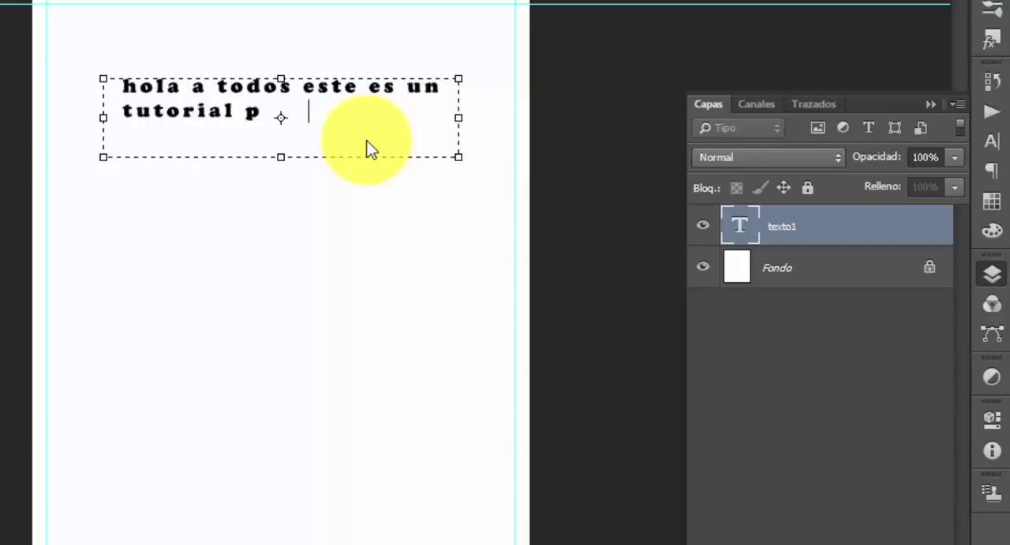
text(ara photoshop)
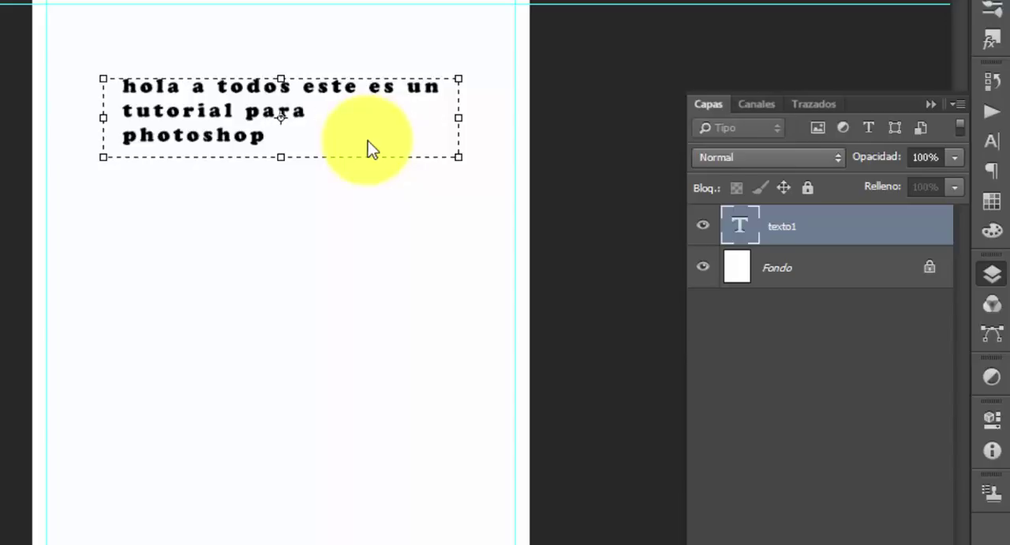
key(ctrl+Return)
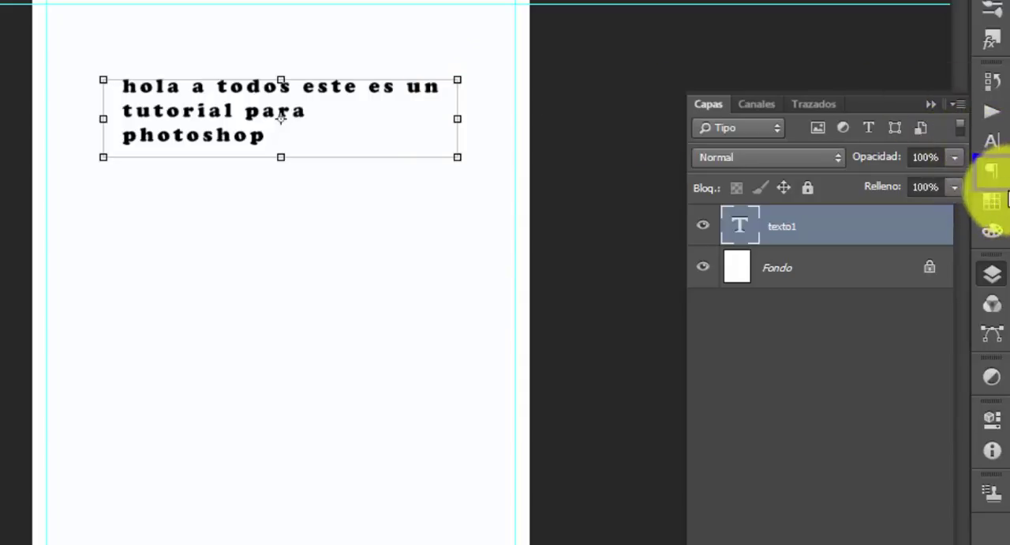
Try automatic hyphenation (Separar) on the extended paragraph and turn it off again
click(994, 172)
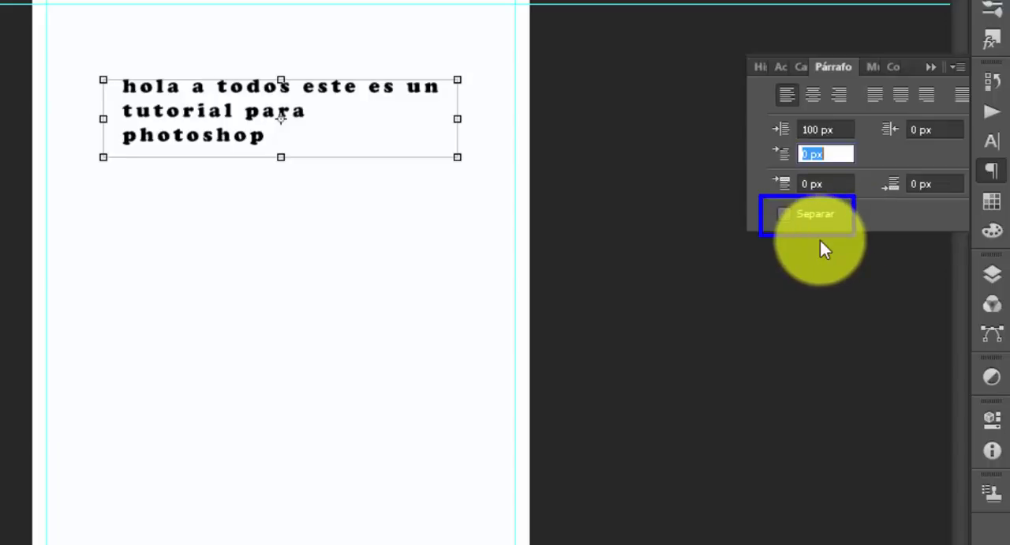
click(789, 217)
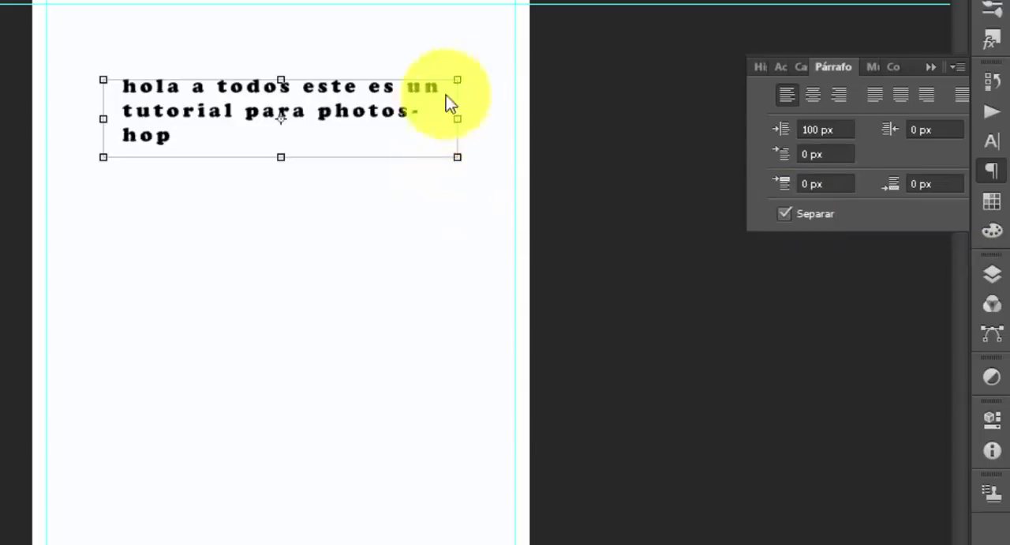
mouse_move(472, 76)
mouse_down()
mouse_move(465, 127)
mouse_move(393, 147)
mouse_up()
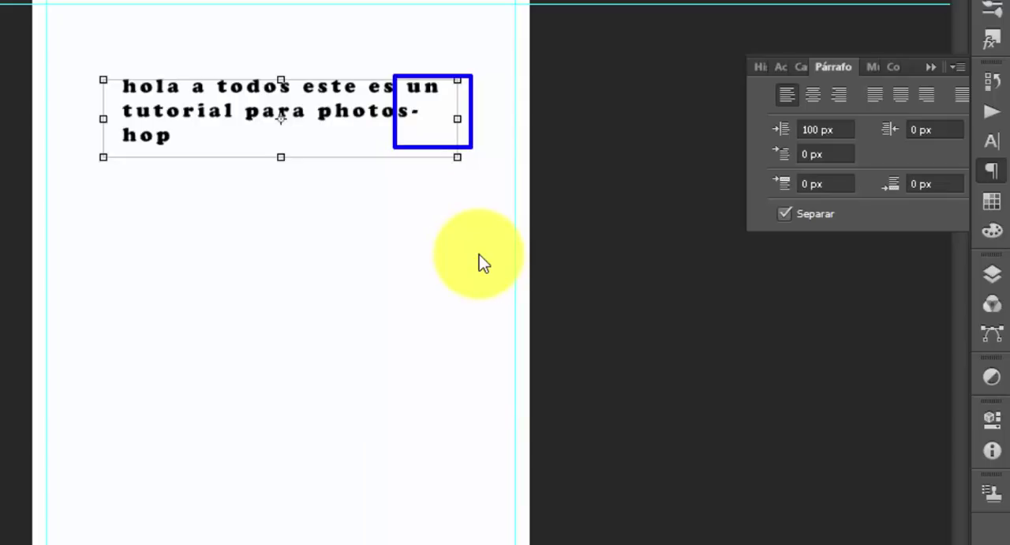
drag(112, 125, 194, 153)
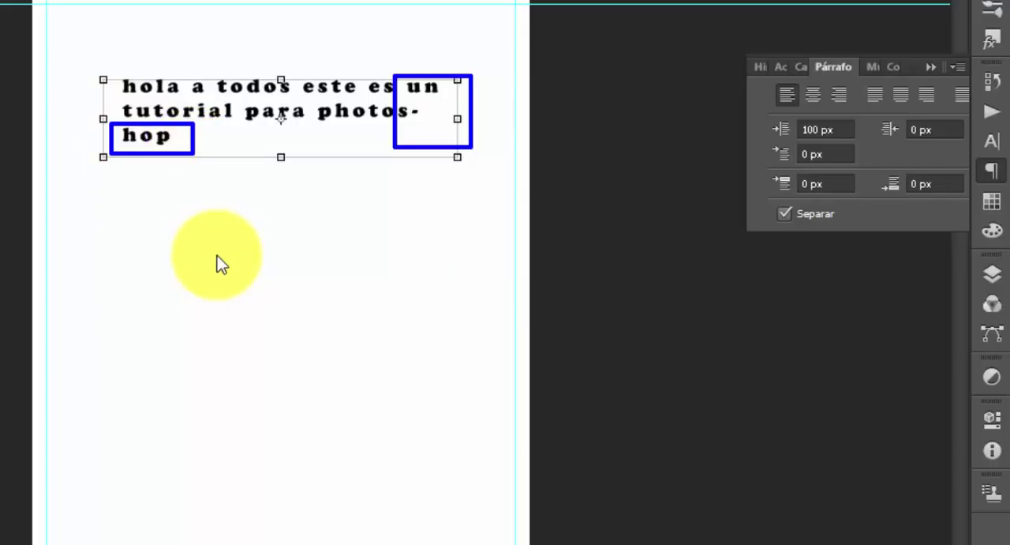
key(Escape)
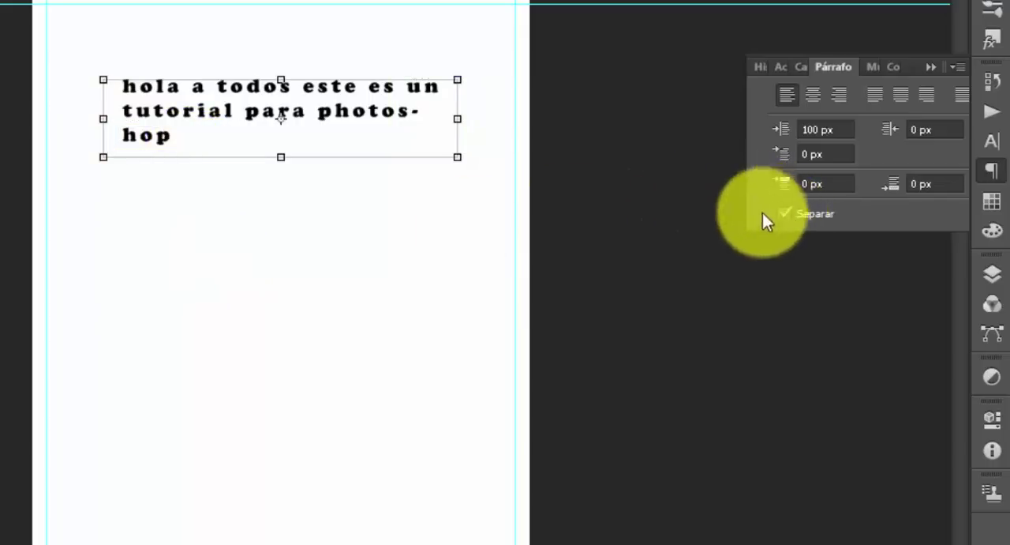
drag(753, 194, 867, 238)
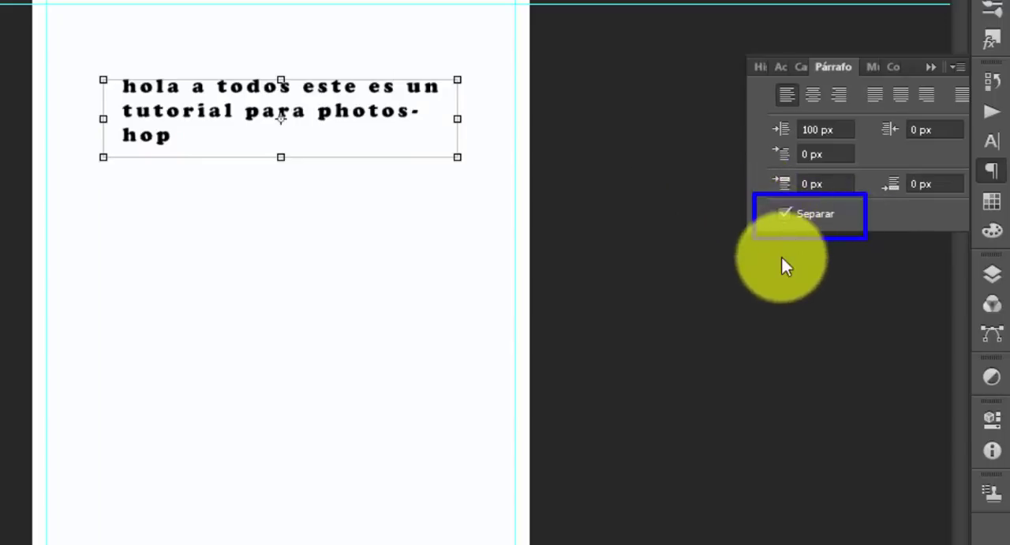
key(Escape)
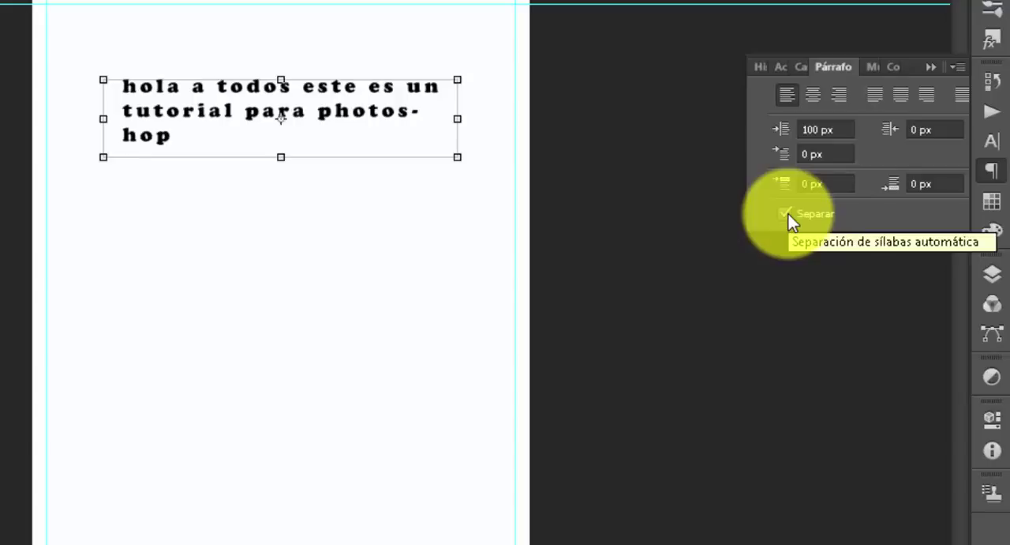
click(788, 214)
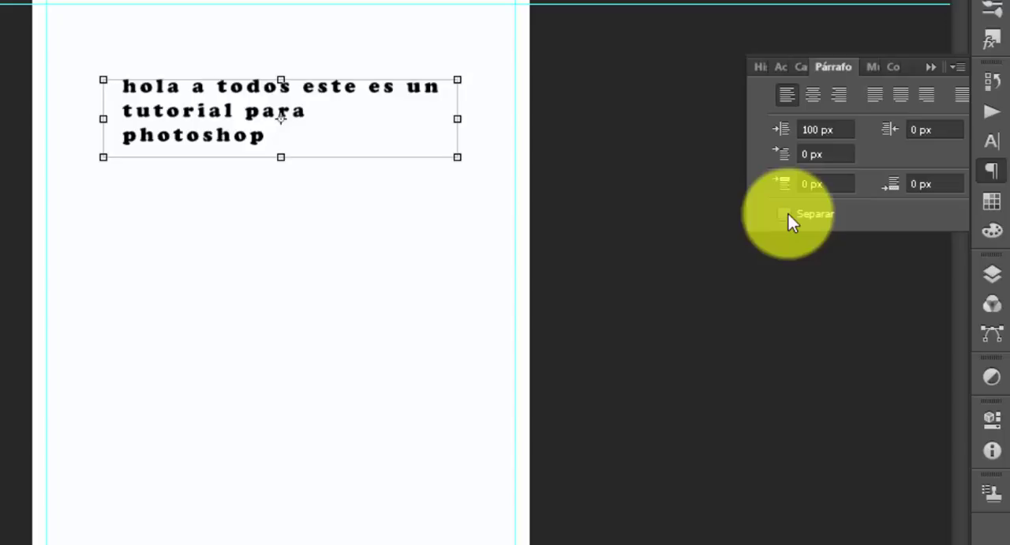
Justify all lines of the paragraph and move the text box down near the bottom of the page
click(968, 99)
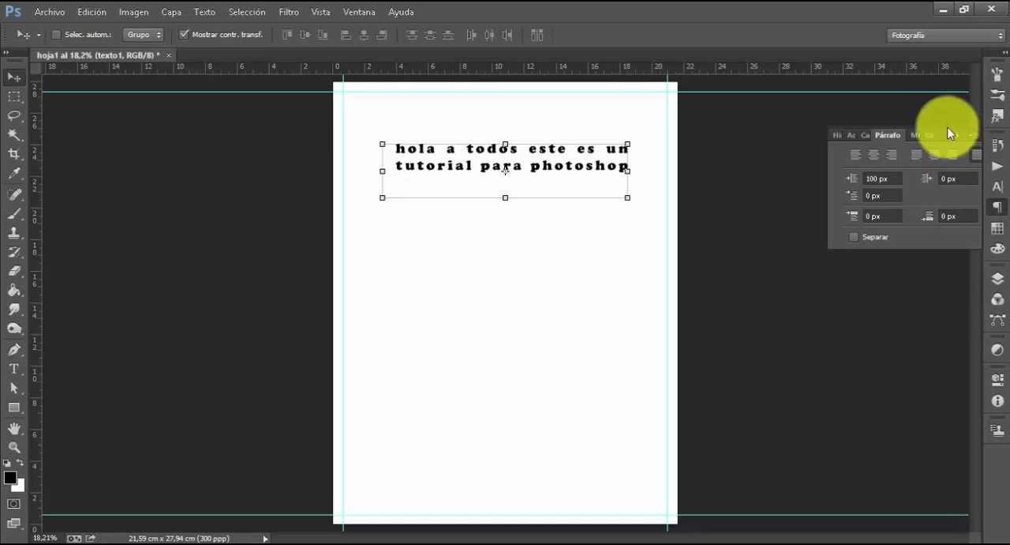
drag(515, 170, 531, 455)
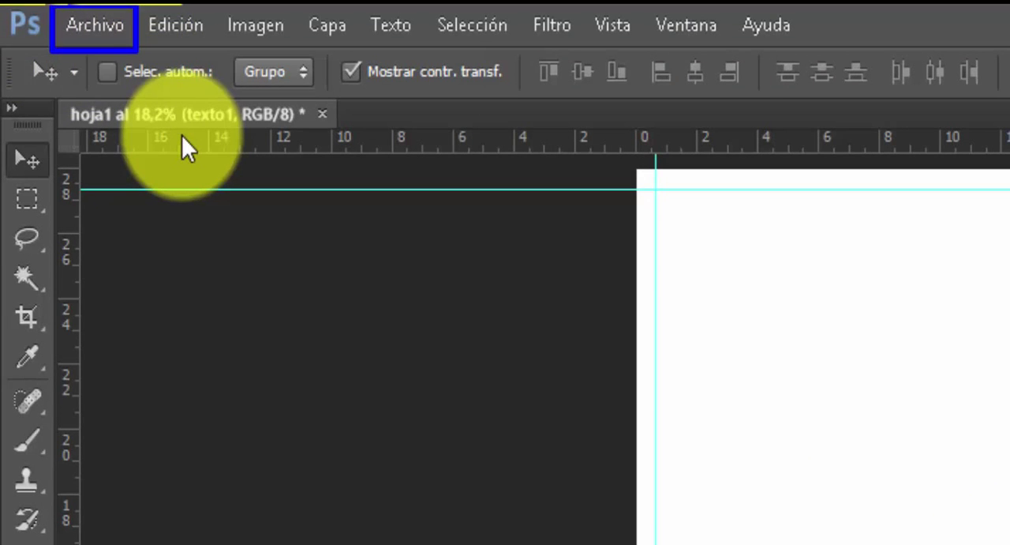
Place the image agustin.psd from the IMG folder into the hoja1 document
click(93, 25)
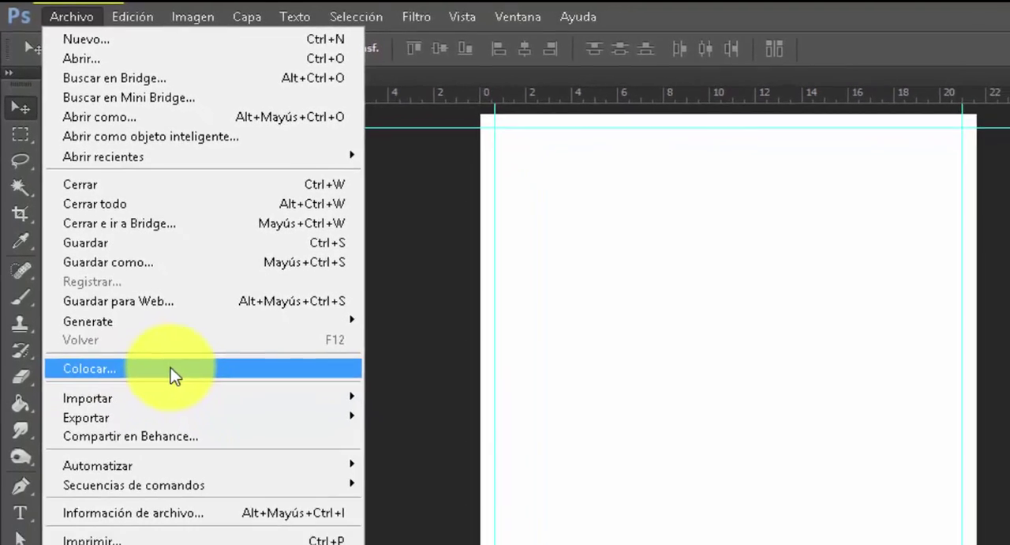
click(193, 448)
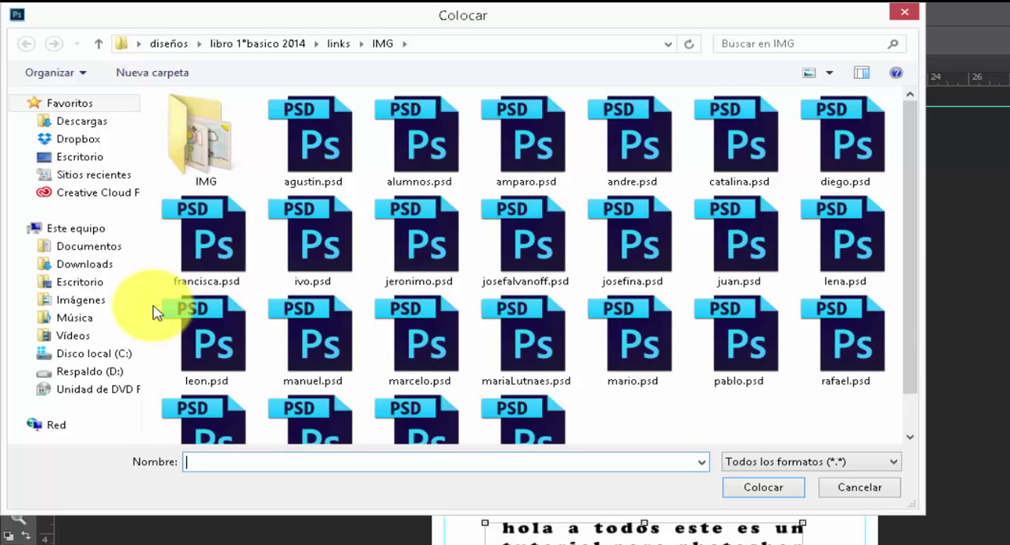
click(318, 142)
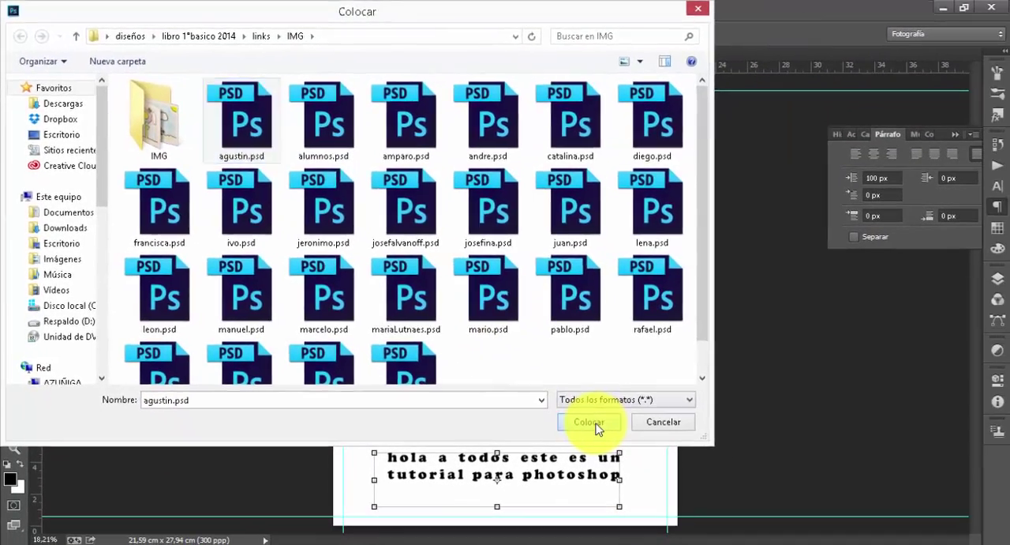
click(591, 423)
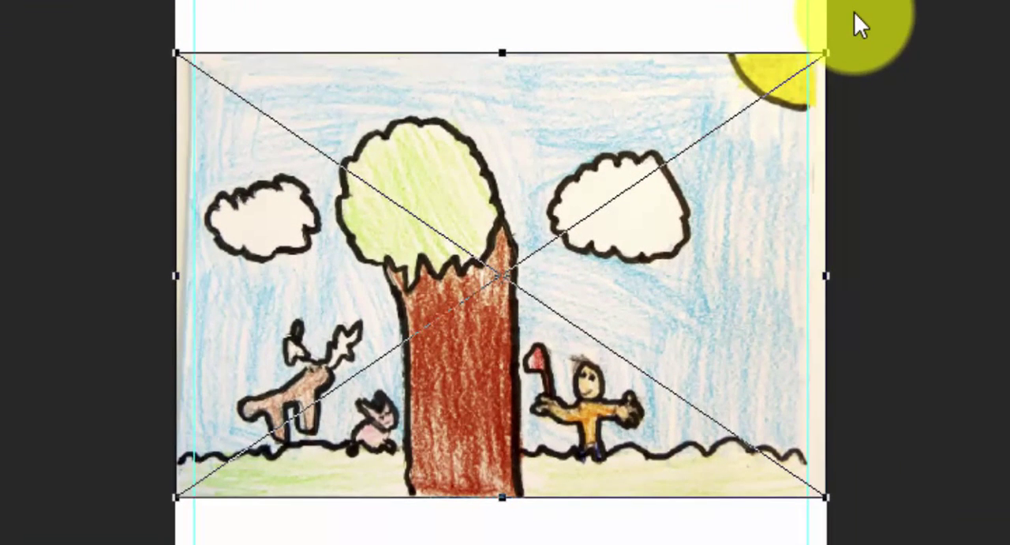
mouse_move(855, 12)
mouse_down()
mouse_move(856, 86)
mouse_move(789, 76)
mouse_up()
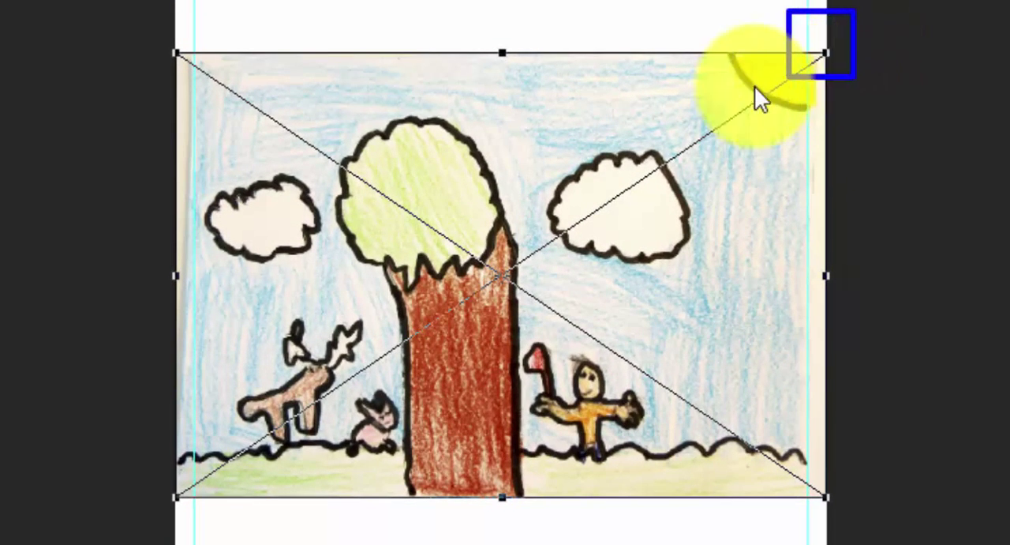
mouse_move(528, 18)
mouse_down()
mouse_move(487, 93)
mouse_move(438, 86)
mouse_up()
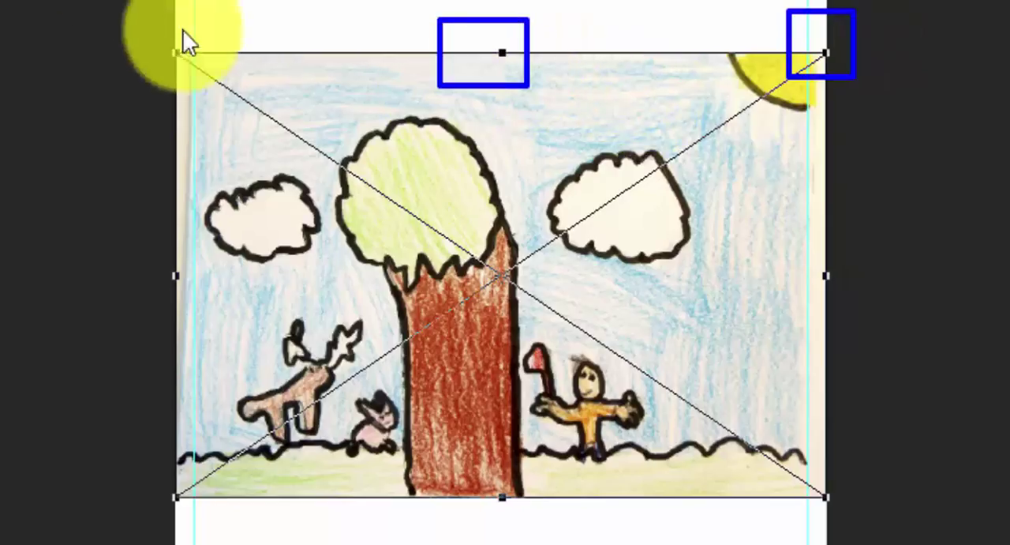
drag(186, 17, 149, 93)
mouse_move(204, 225)
mouse_down()
mouse_move(191, 305)
mouse_move(146, 318)
mouse_up()
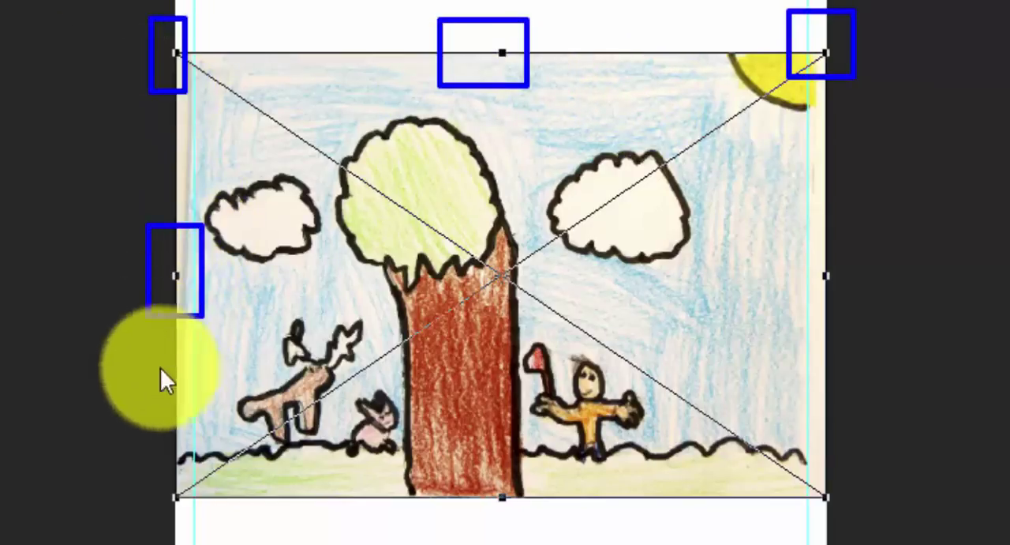
mouse_move(204, 474)
mouse_down()
mouse_move(203, 497)
mouse_move(143, 544)
mouse_up()
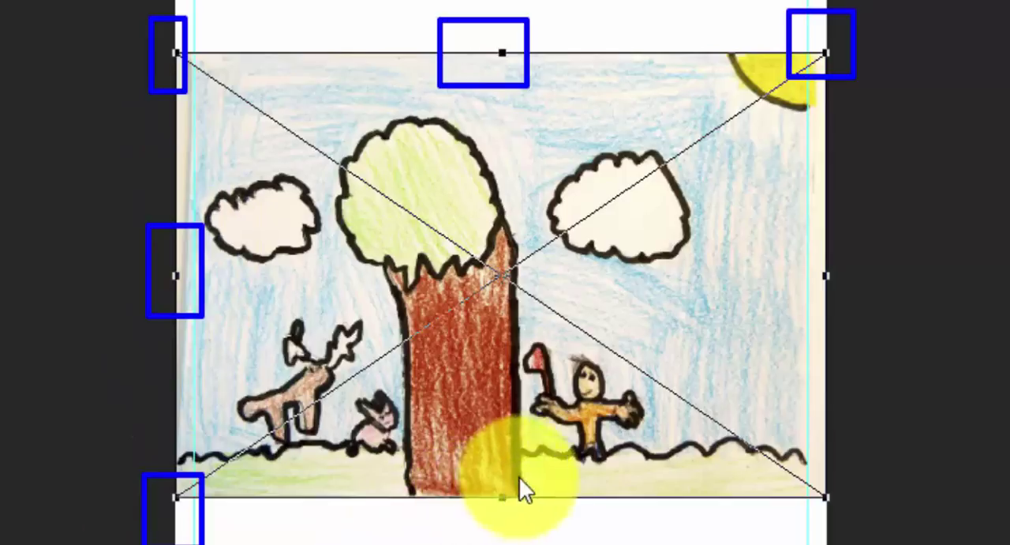
drag(521, 474, 477, 521)
drag(851, 474, 794, 521)
mouse_move(847, 236)
mouse_down()
mouse_move(848, 287)
mouse_move(803, 300)
mouse_up()
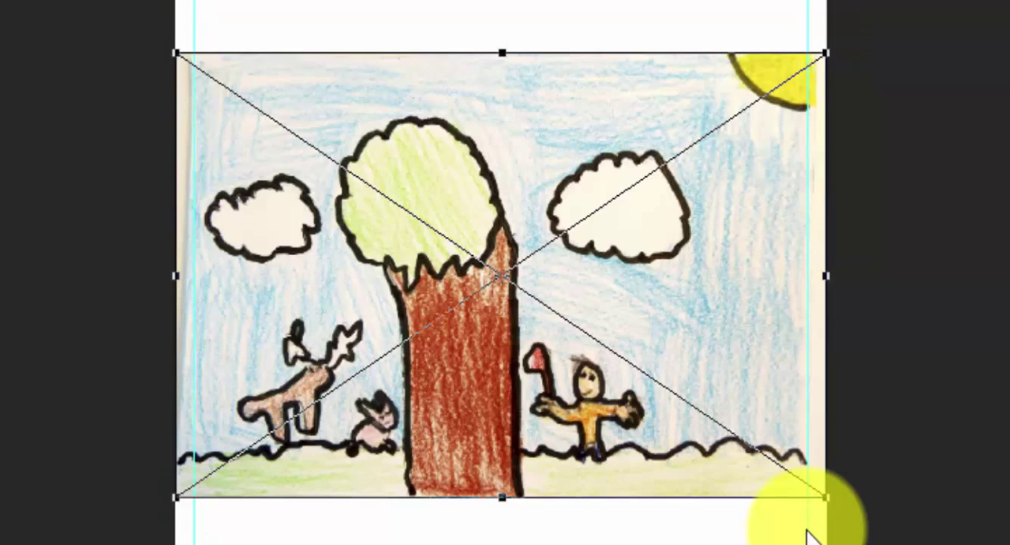
Align the placed image with the page's top and left margin guides and scale it down proportionally from its top-right corner
drag(515, 147, 534, 158)
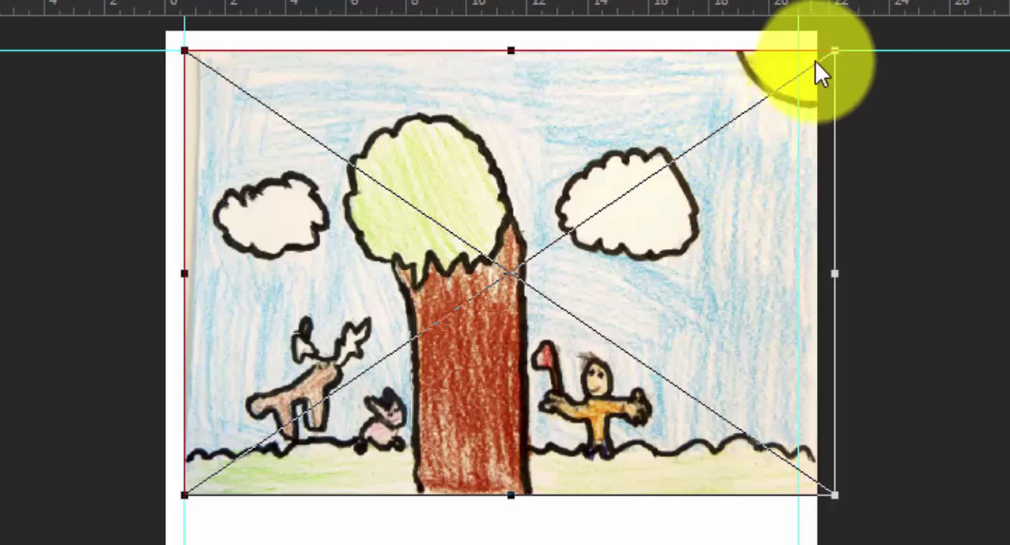
drag(834, 50, 746, 110)
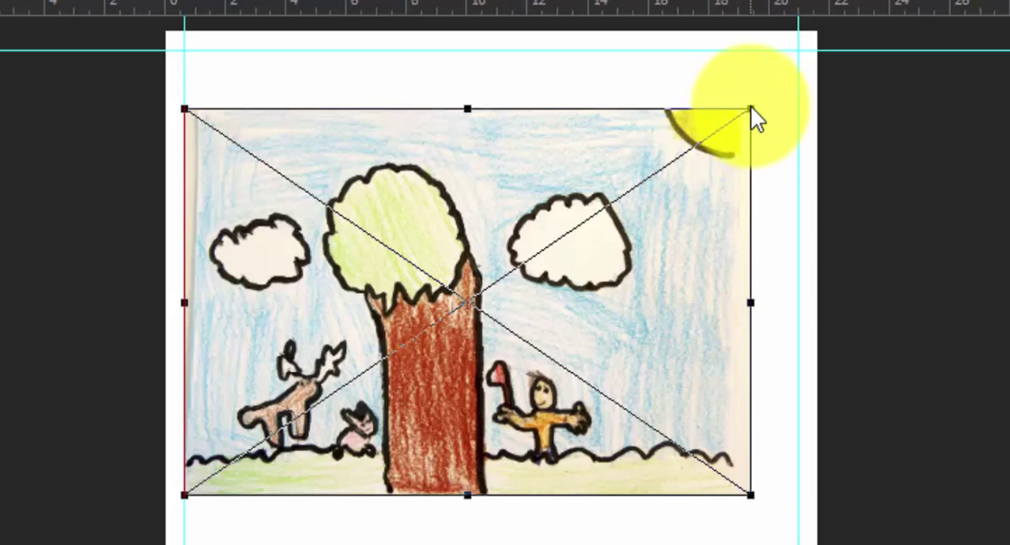
Try a non-proportional resize that flattens the placed image and undo it
drag(751, 106, 767, 206)
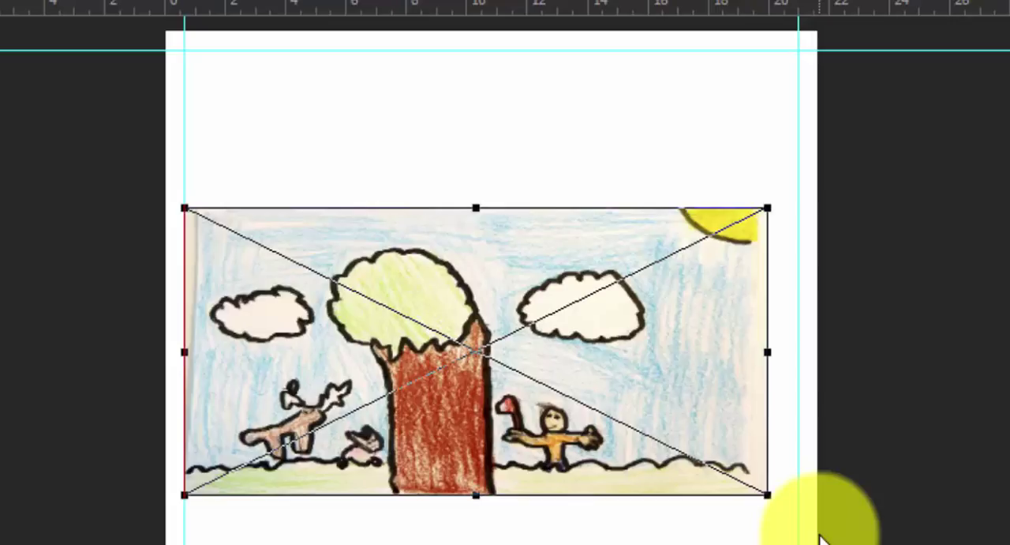
key(ctrl+z)
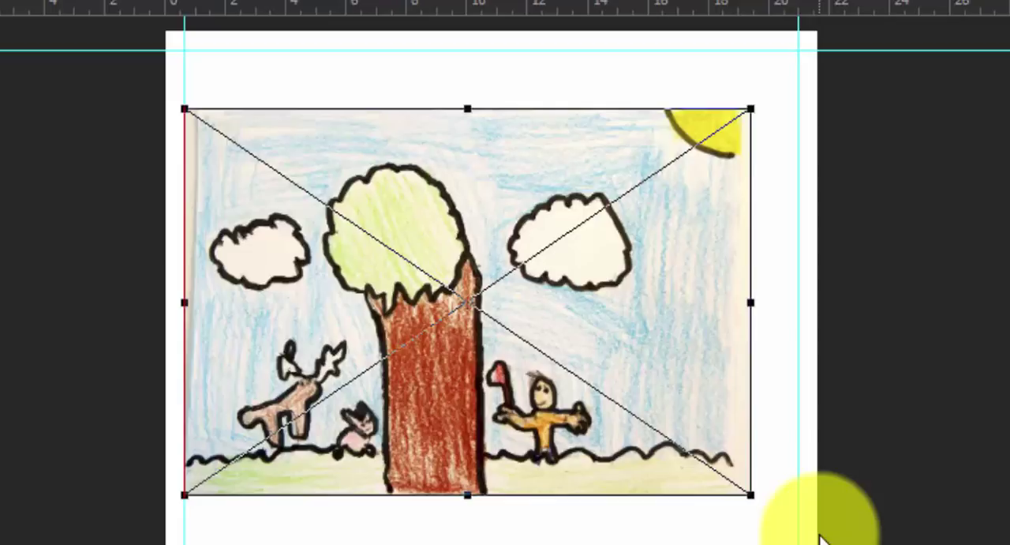
Move the image up to the top margin guide, scale it proportionally to 13.08% to reach the right margin guide, and commit the placement
drag(442, 231, 452, 173)
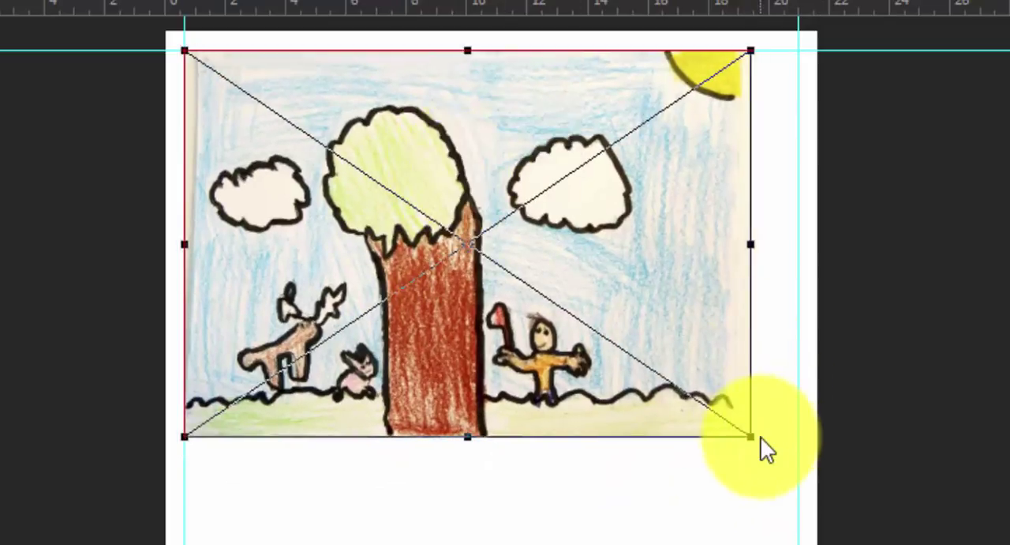
drag(751, 436, 798, 466)
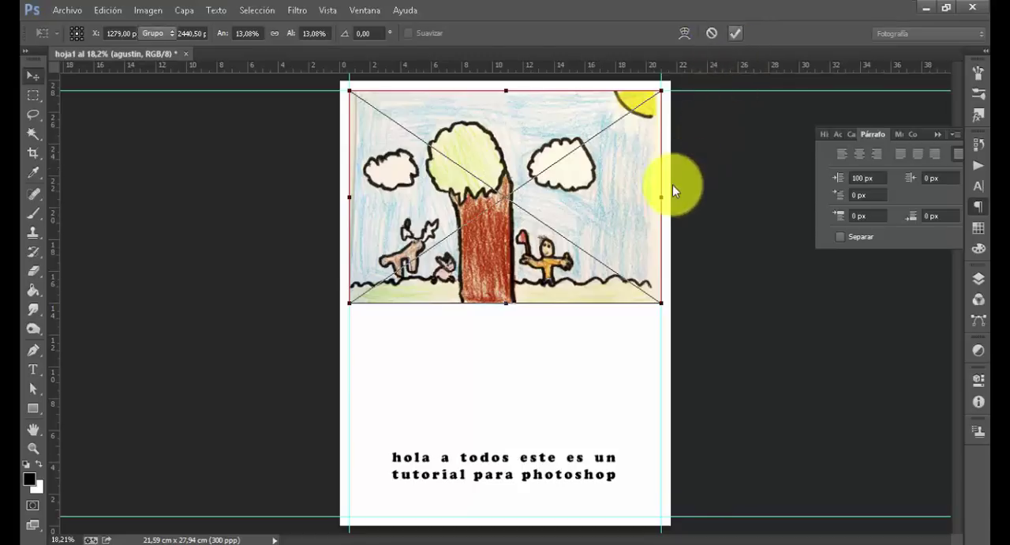
key(Return)
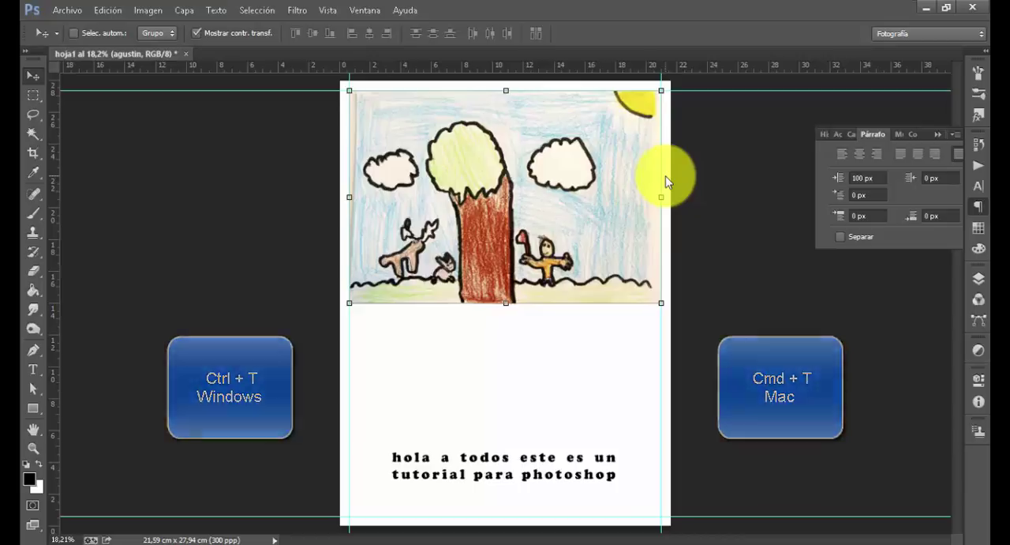
Scale the placed image proportionally to 13.09% with Free Transform so it fits the right margin guide, and commit the transformation
key(ctrl+t)
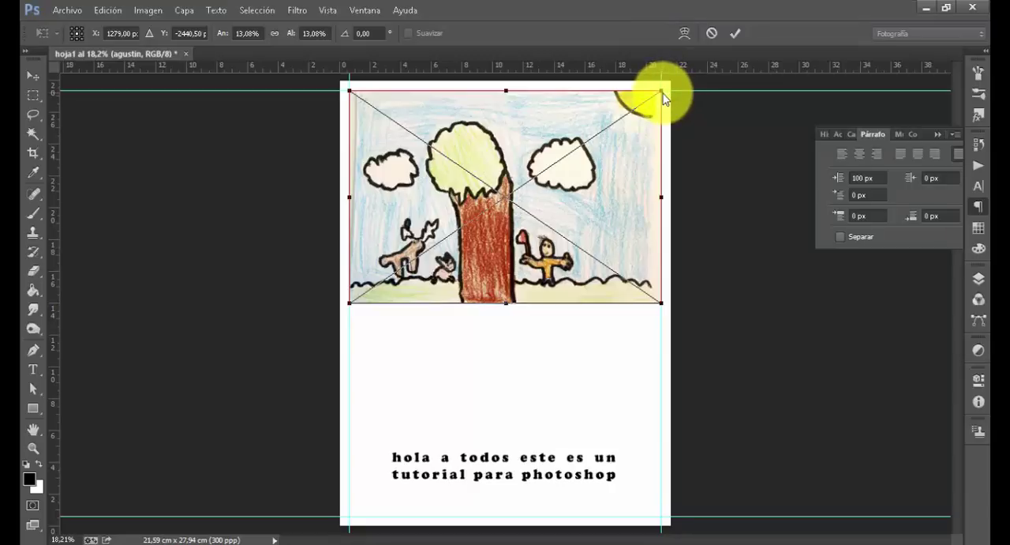
mouse_move(654, 102)
mouse_down()
mouse_move(592, 208)
mouse_move(662, 129)
mouse_move(593, 214)
mouse_move(677, 120)
mouse_move(616, 179)
mouse_move(580, 199)
mouse_move(582, 190)
mouse_move(673, 106)
mouse_up()
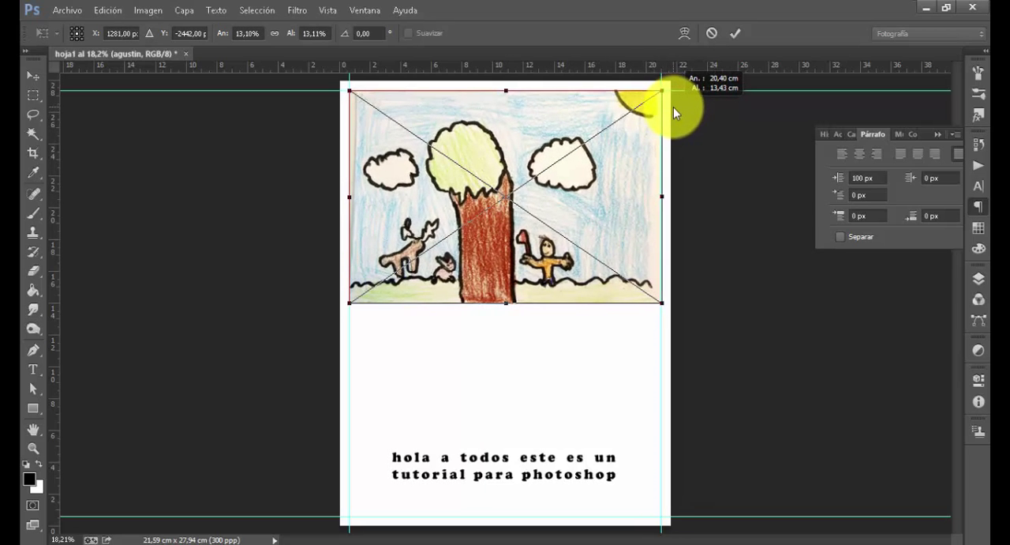
drag(673, 107, 673, 107)
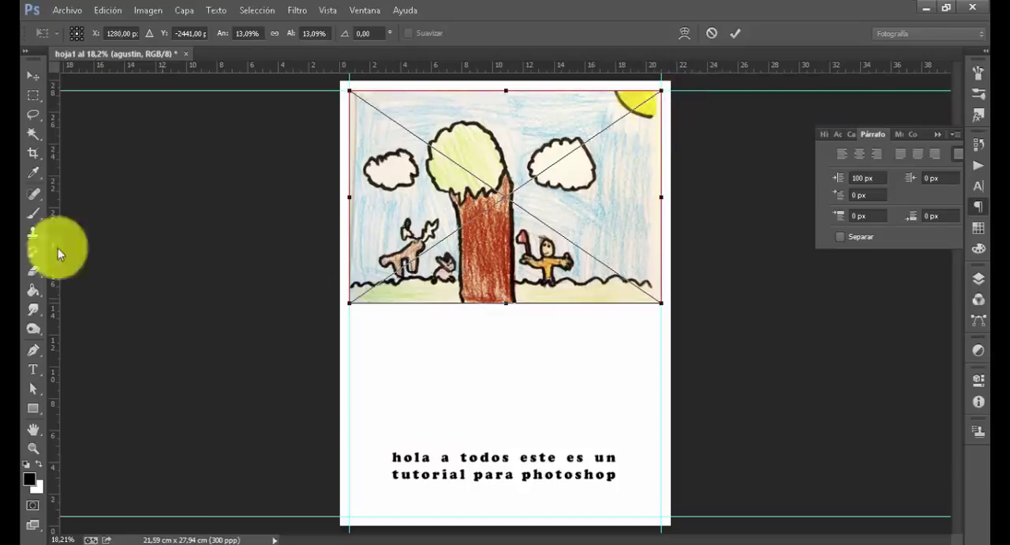
click(32, 73)
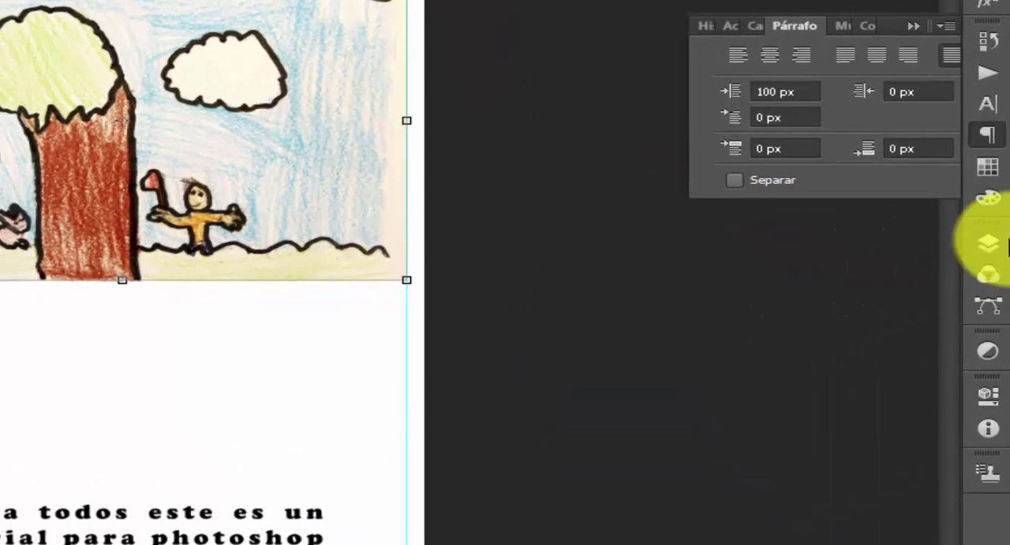
Open the contents of the agustin smart object layer and set the shadow input level of its Niveles 1 adjustment to 76
click(1001, 243)
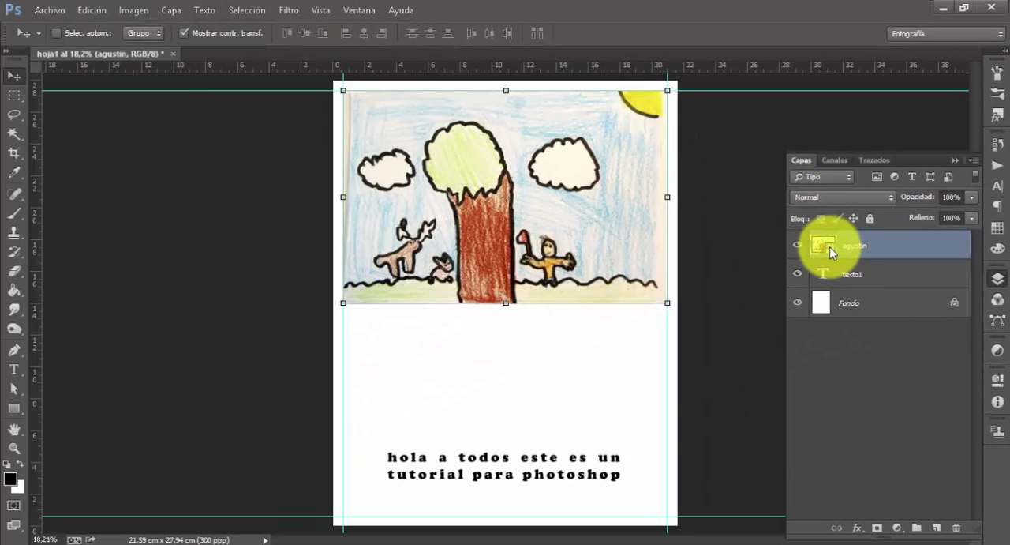
double_click(829, 246)
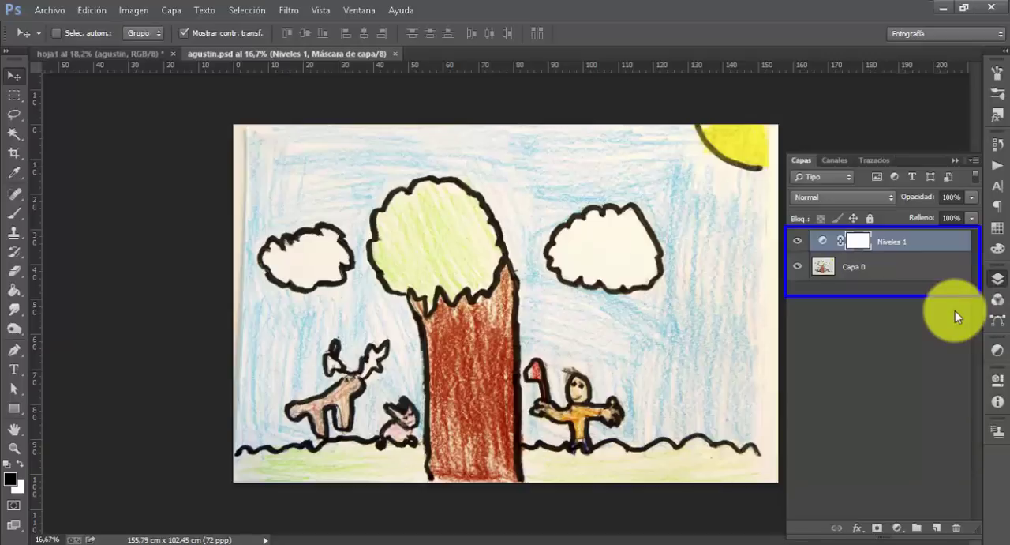
double_click(825, 242)
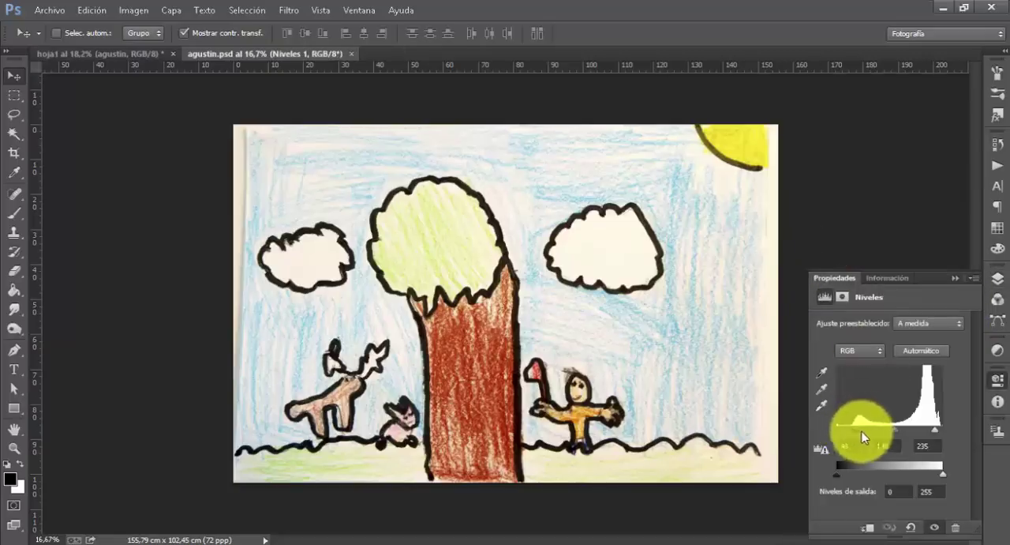
drag(860, 431, 870, 439)
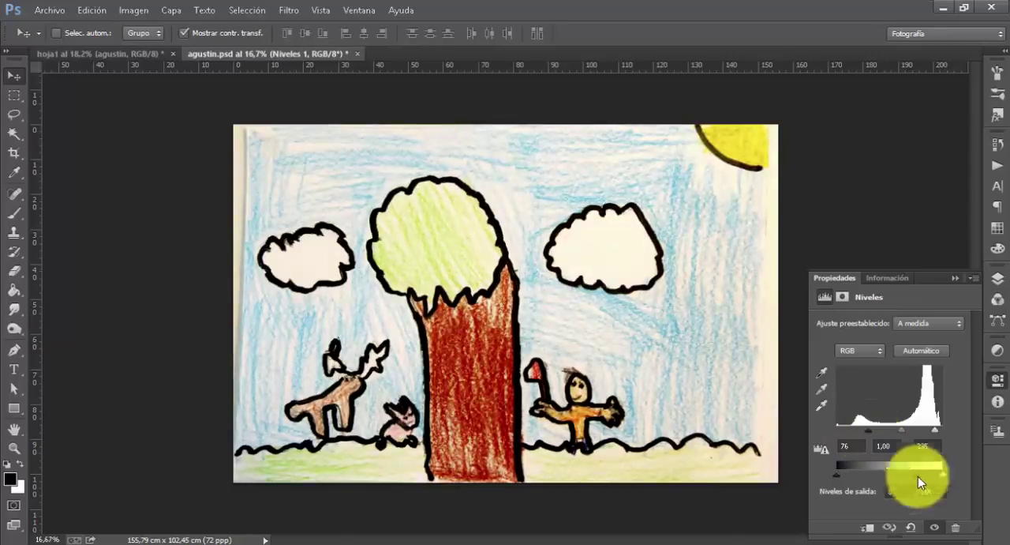
click(958, 279)
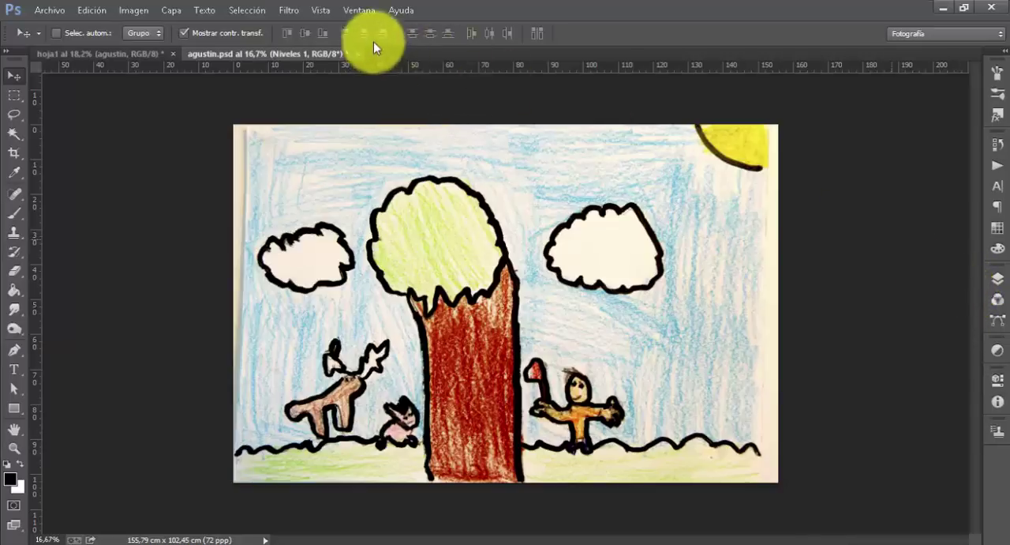
Close agustin.psd saving its changes, and show the layers of the hoja1 document
drag(372, 56, 346, 68)
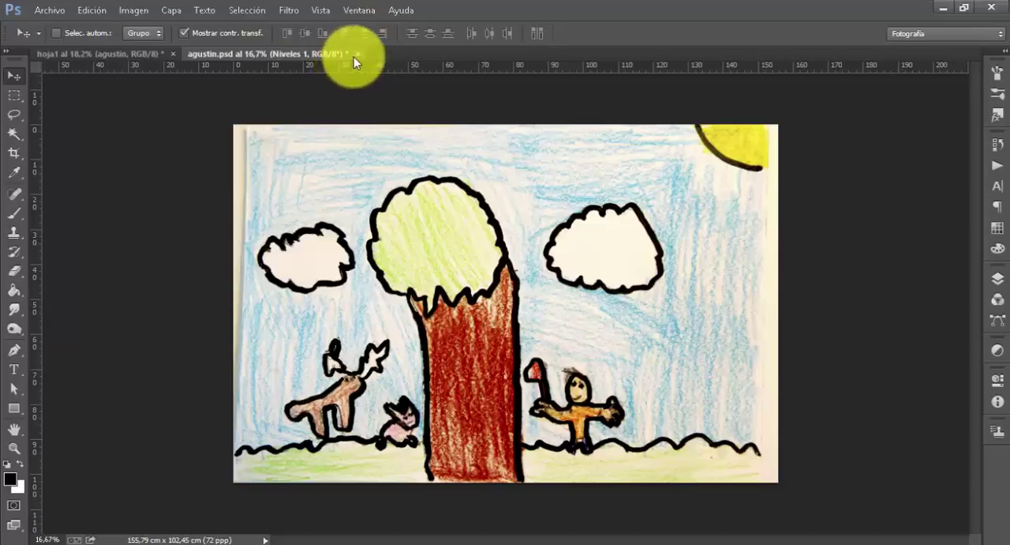
click(358, 54)
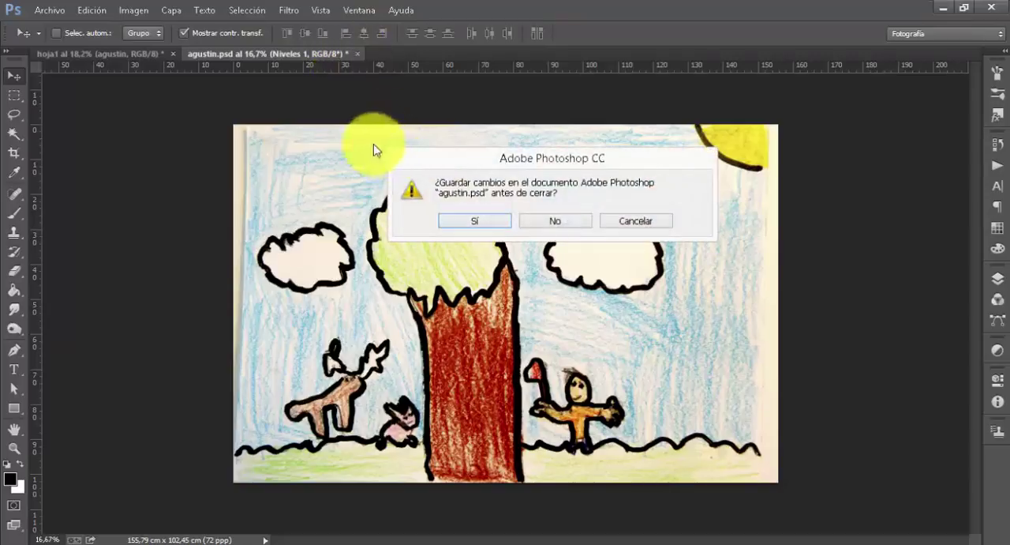
mouse_move(380, 148)
mouse_down()
mouse_move(424, 226)
mouse_move(661, 232)
mouse_move(727, 247)
mouse_up()
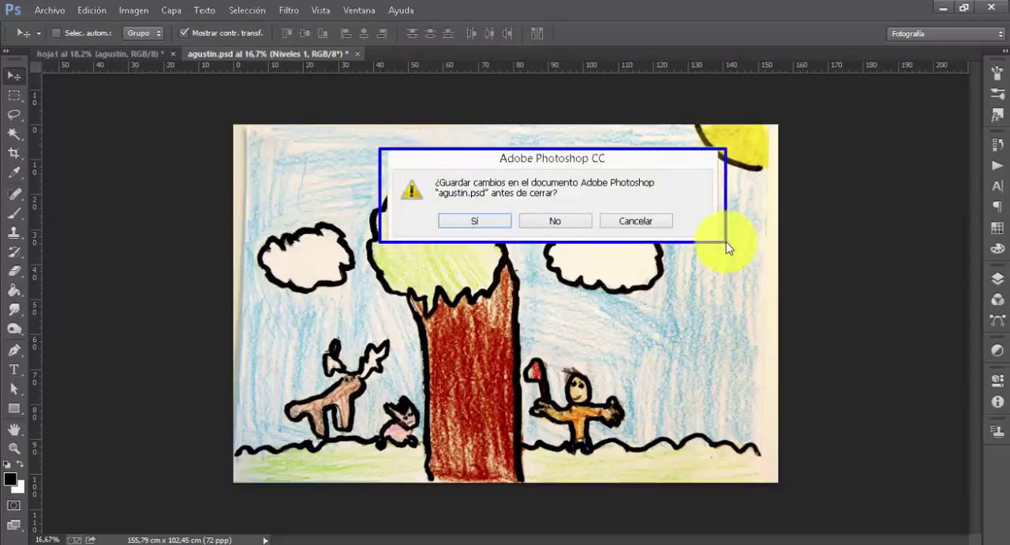
click(487, 226)
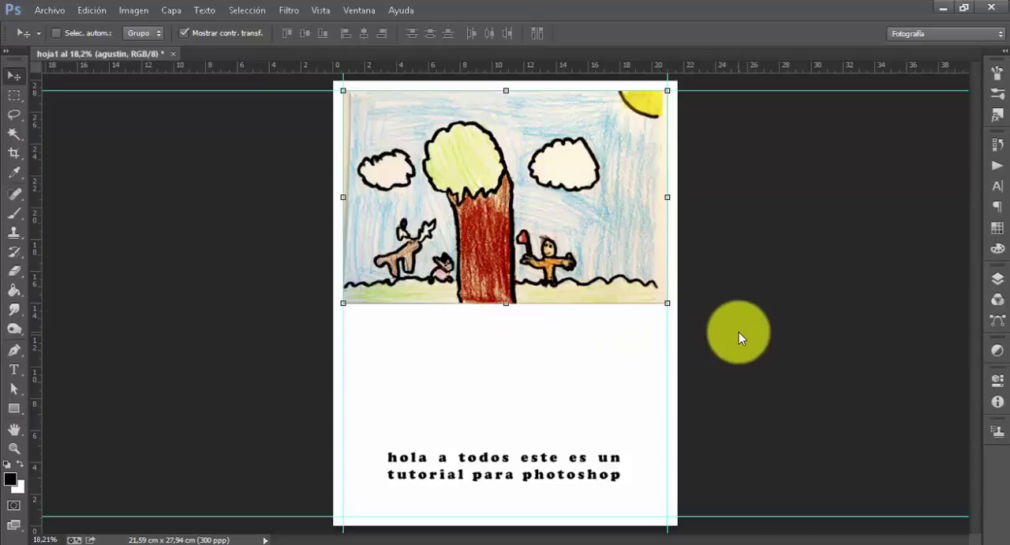
click(998, 278)
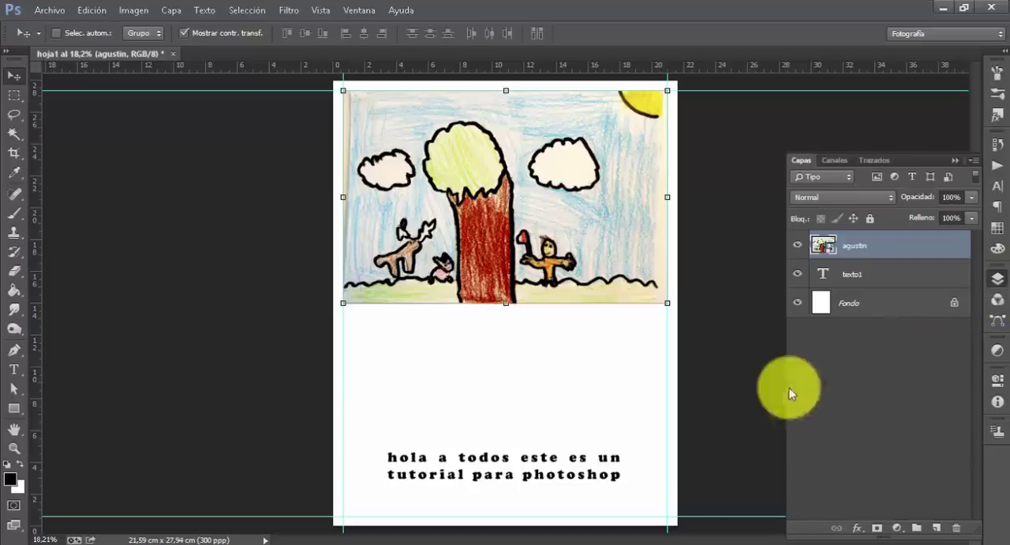